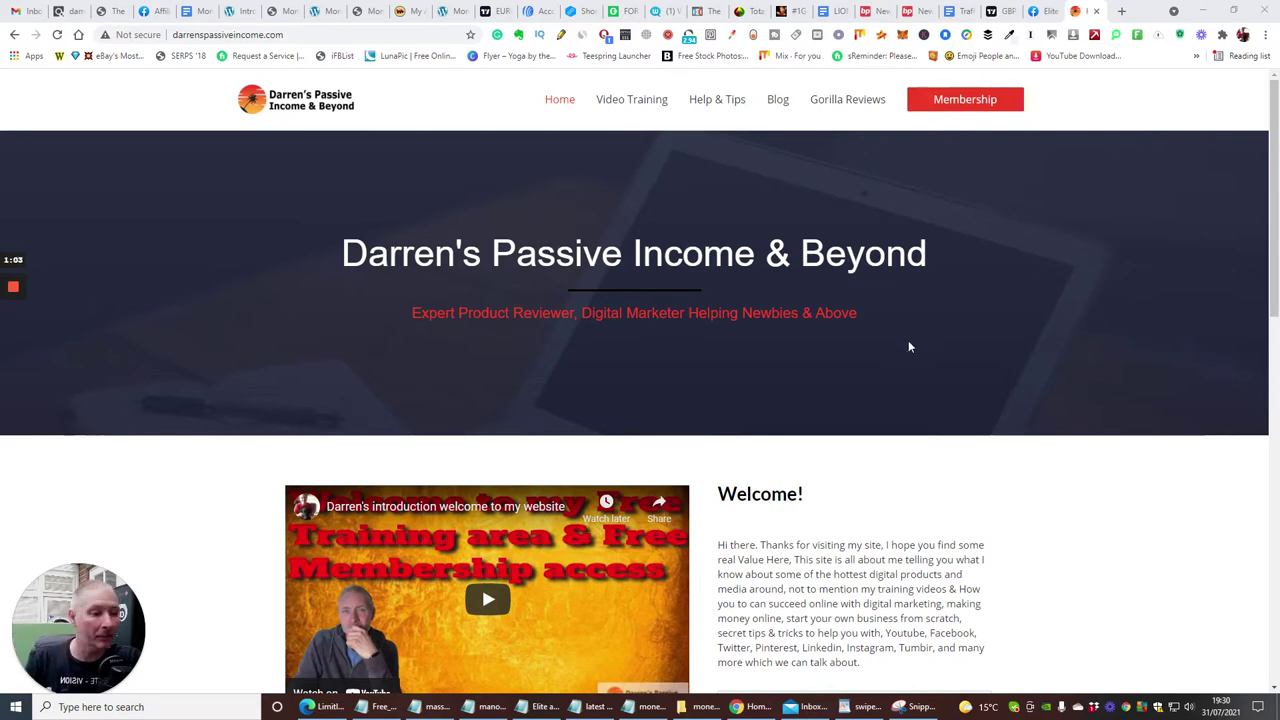
- Launch Paint by searching 'msp' from the Windows taskbar search
scroll(906, 350, down, 3)
scroll(905, 366, up, 3)
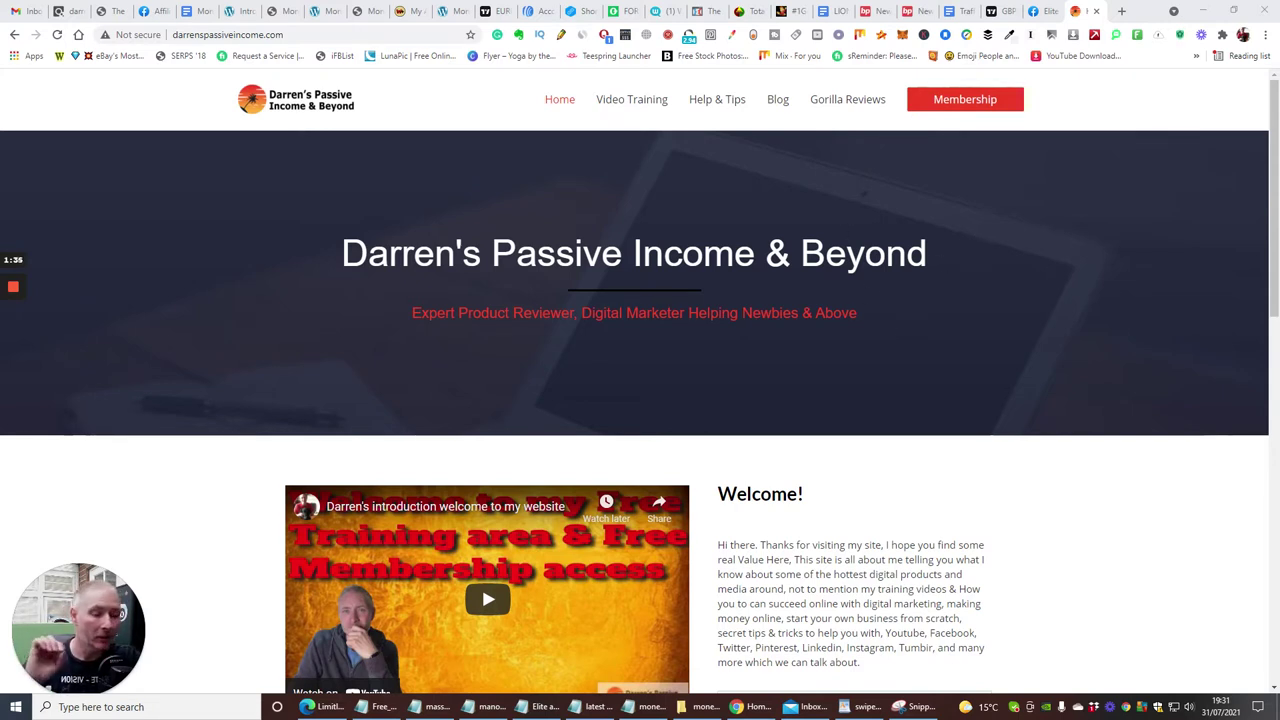
click(240, 703)
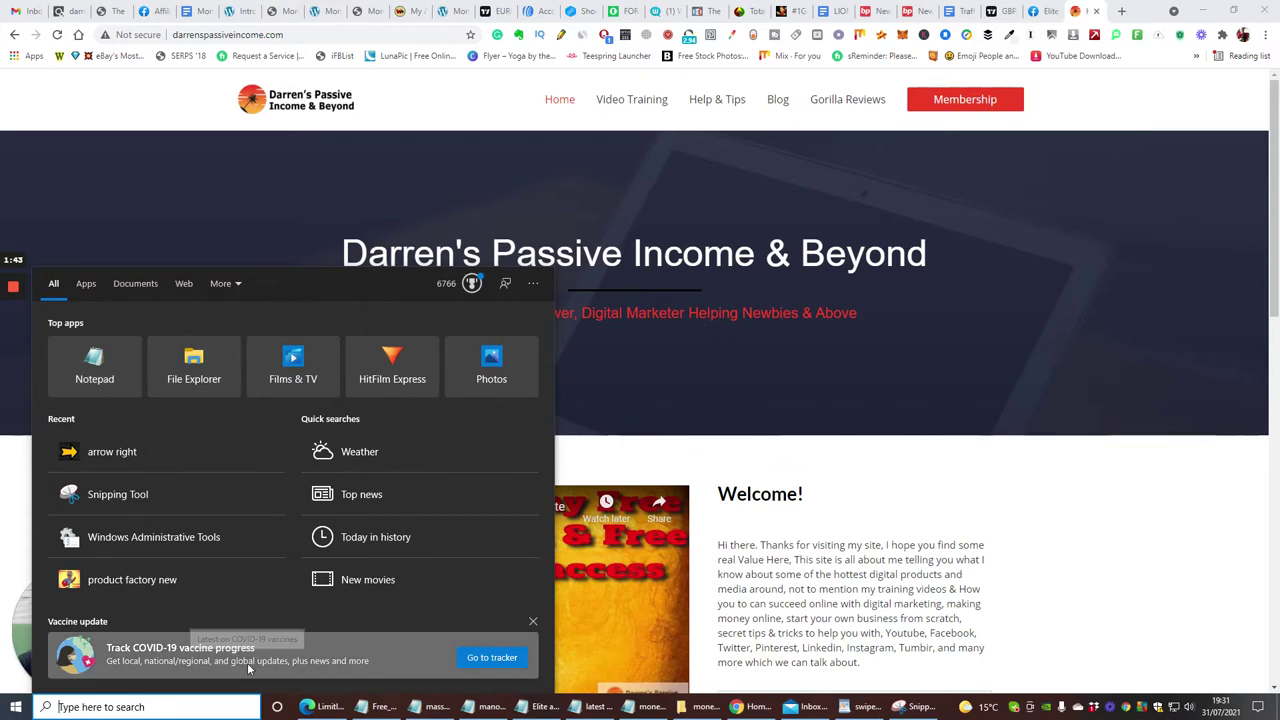
text(msp)
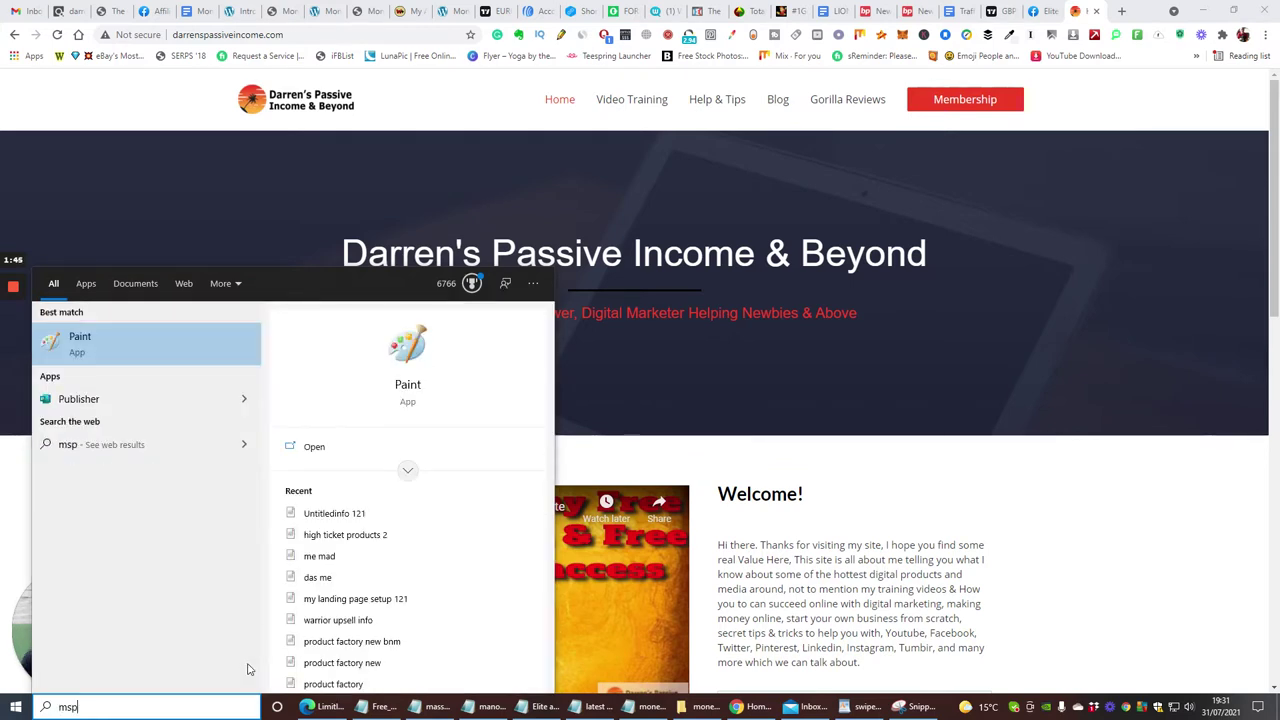
click(80, 340)
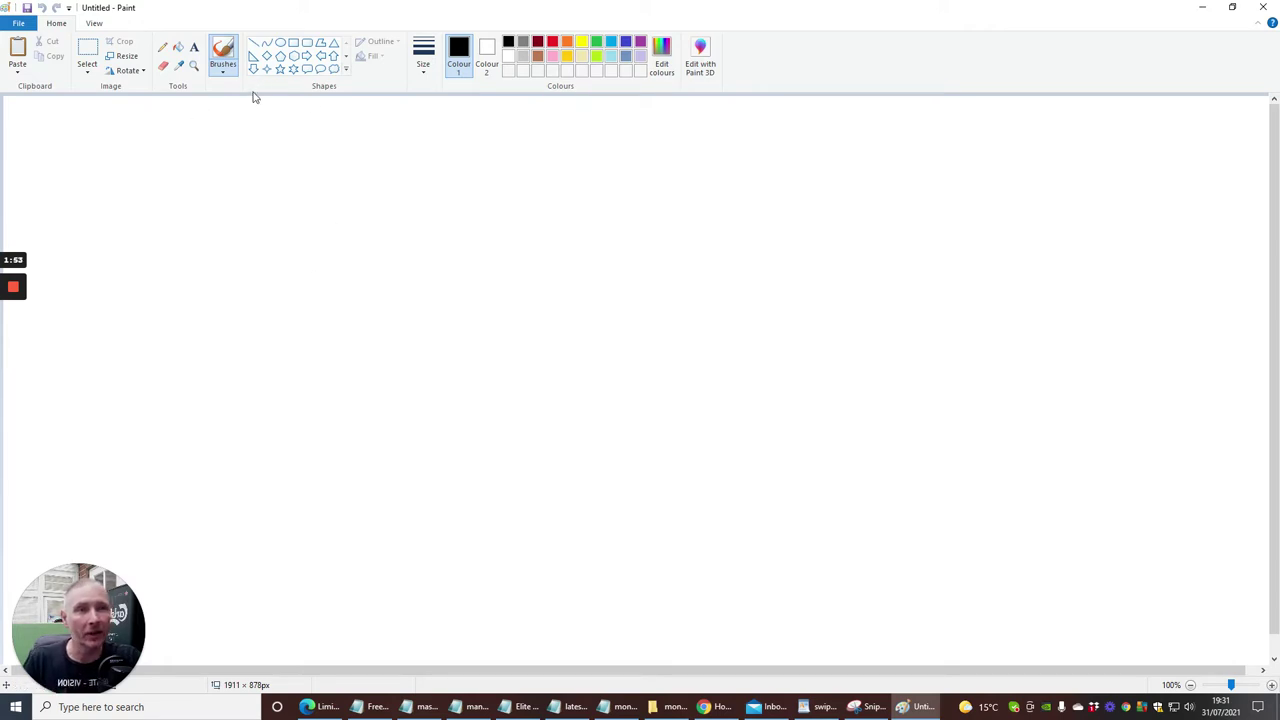
- Draw a rectangle with 'Visitors' handwritten in pencil, plus an oval to its right
click(294, 43)
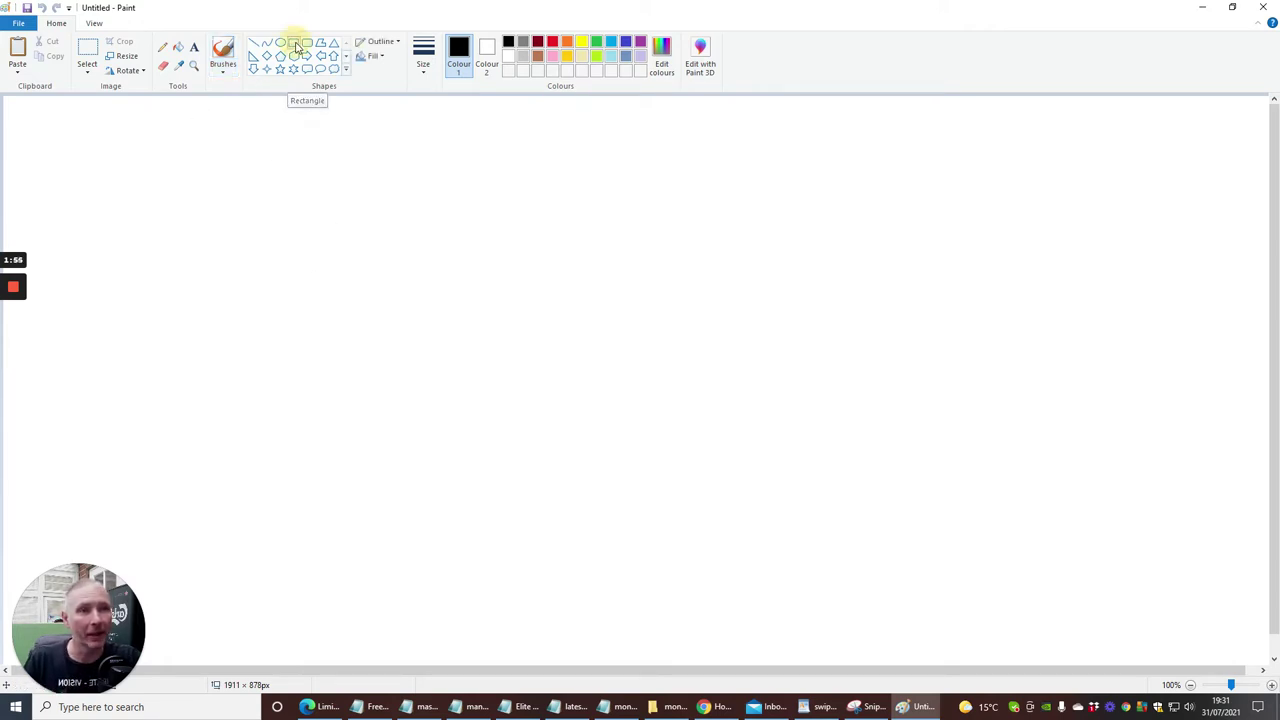
drag(209, 150, 455, 423)
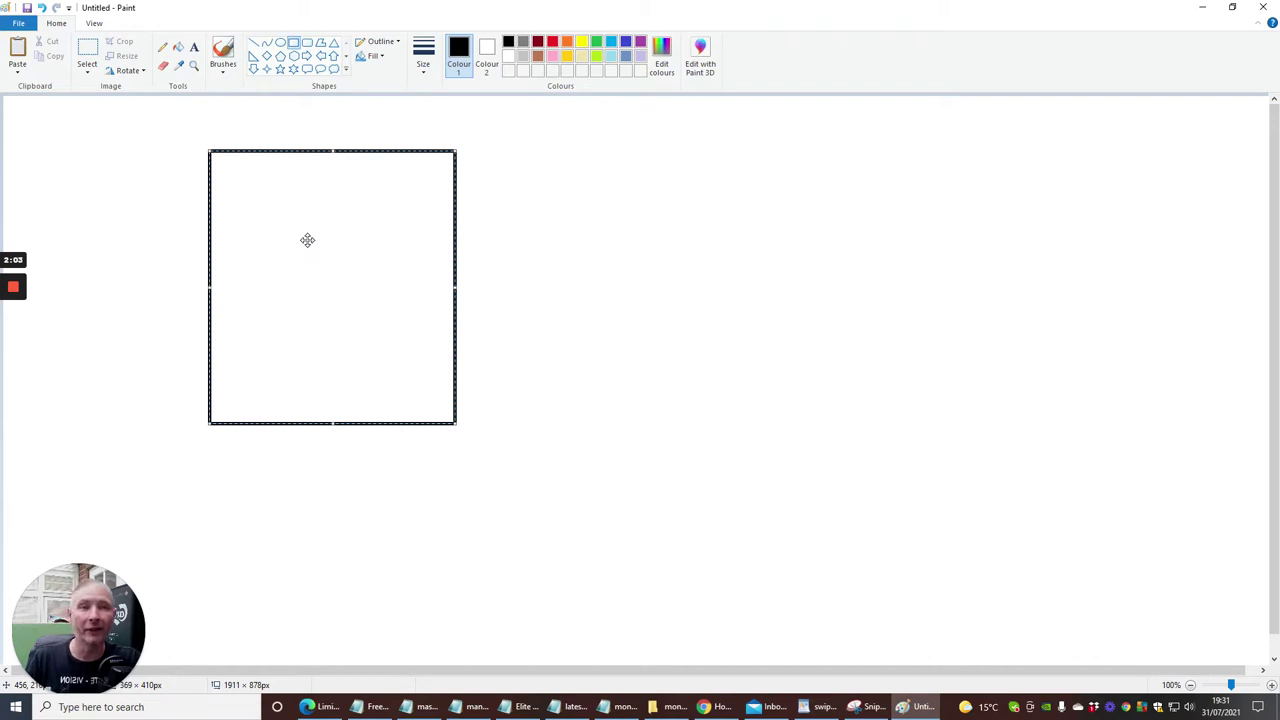
click(163, 48)
mouse_move(231, 168)
mouse_down()
mouse_move(235, 204)
mouse_move(246, 179)
mouse_move(256, 204)
mouse_move(280, 199)
mouse_move(277, 186)
mouse_move(308, 206)
mouse_move(322, 190)
mouse_move(334, 206)
mouse_move(370, 179)
mouse_up()
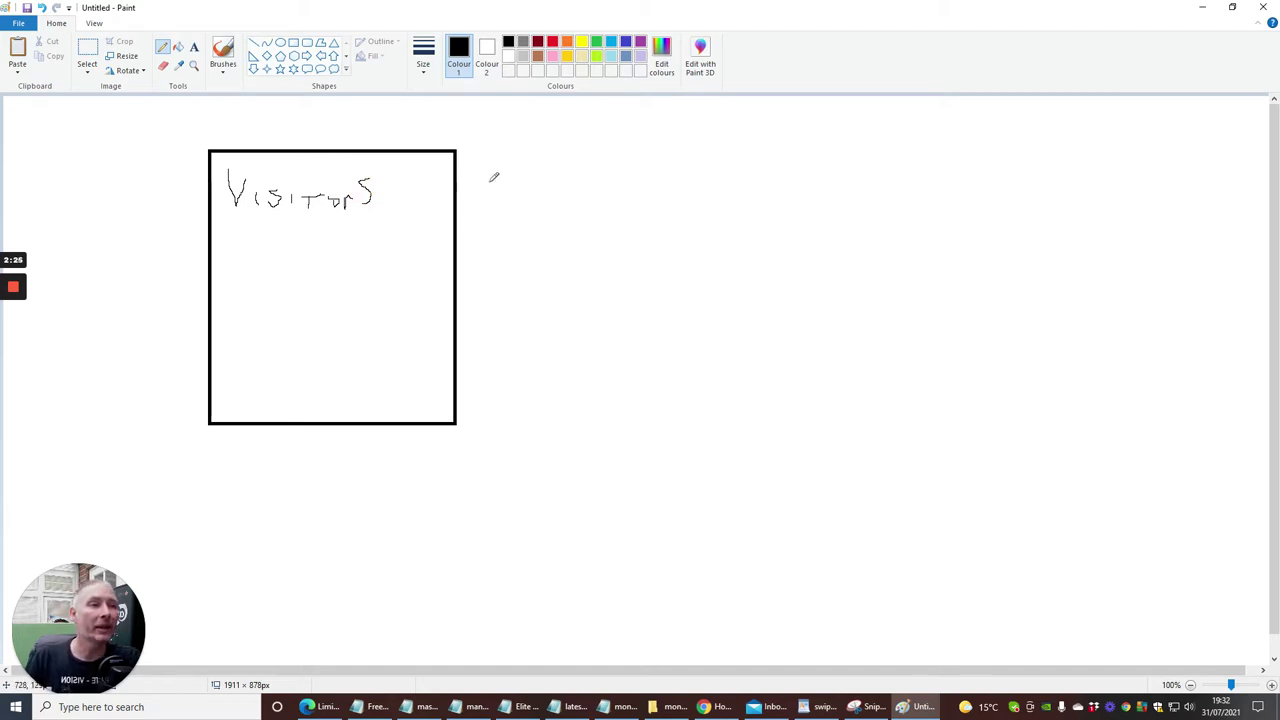
click(281, 44)
drag(580, 150, 934, 393)
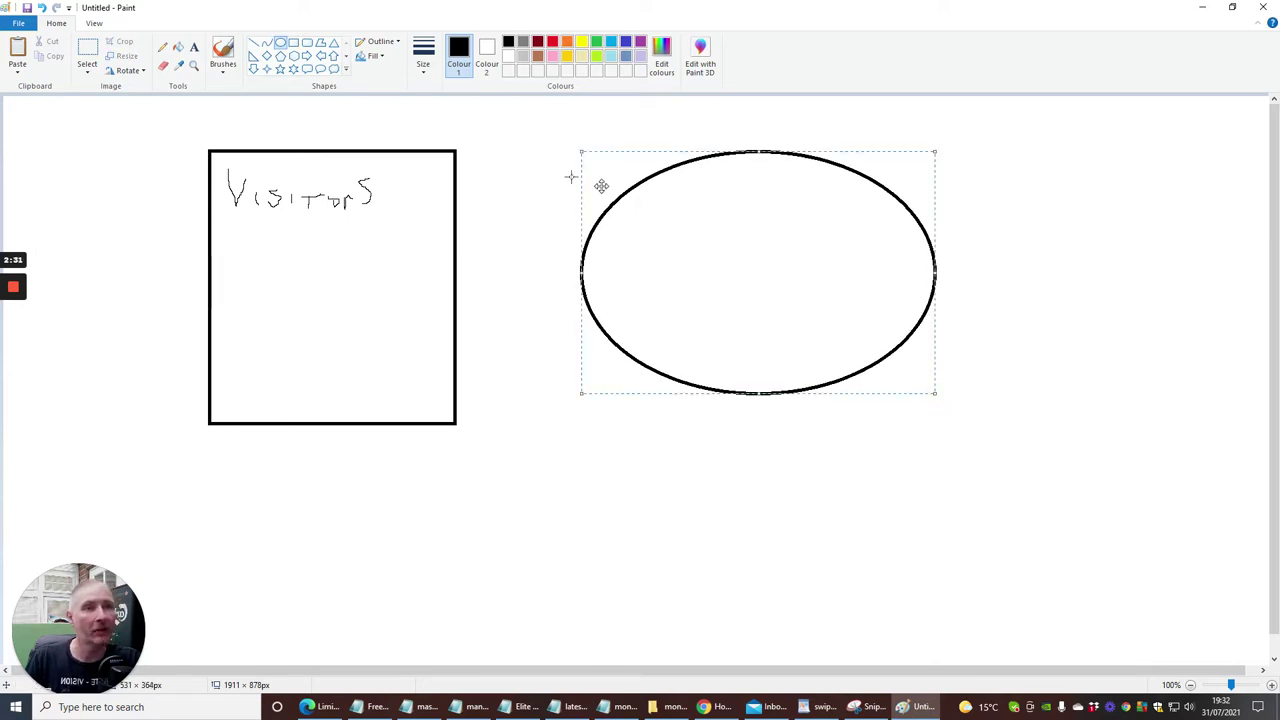
- Type facebook, quora, pinterest, linkedin, instagram and tumblr as a list inside the oval
click(194, 47)
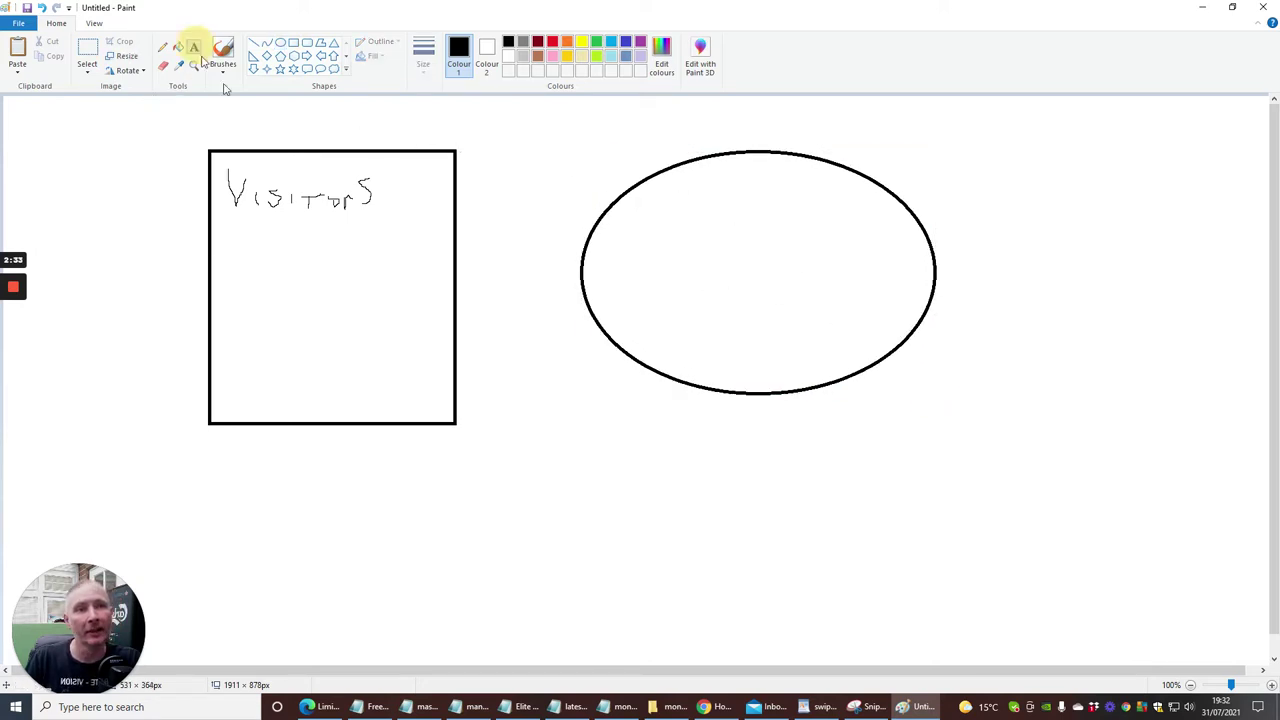
click(712, 219)
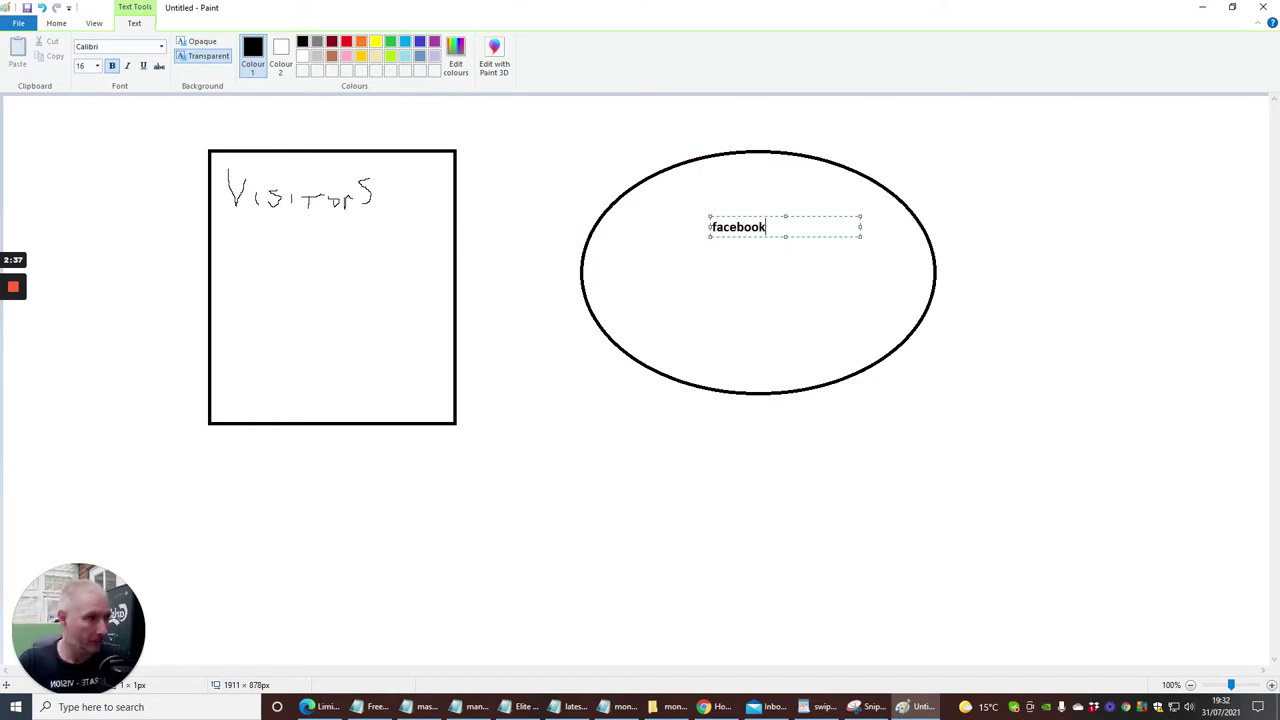
key(Return)
text(quora)
key(Return)
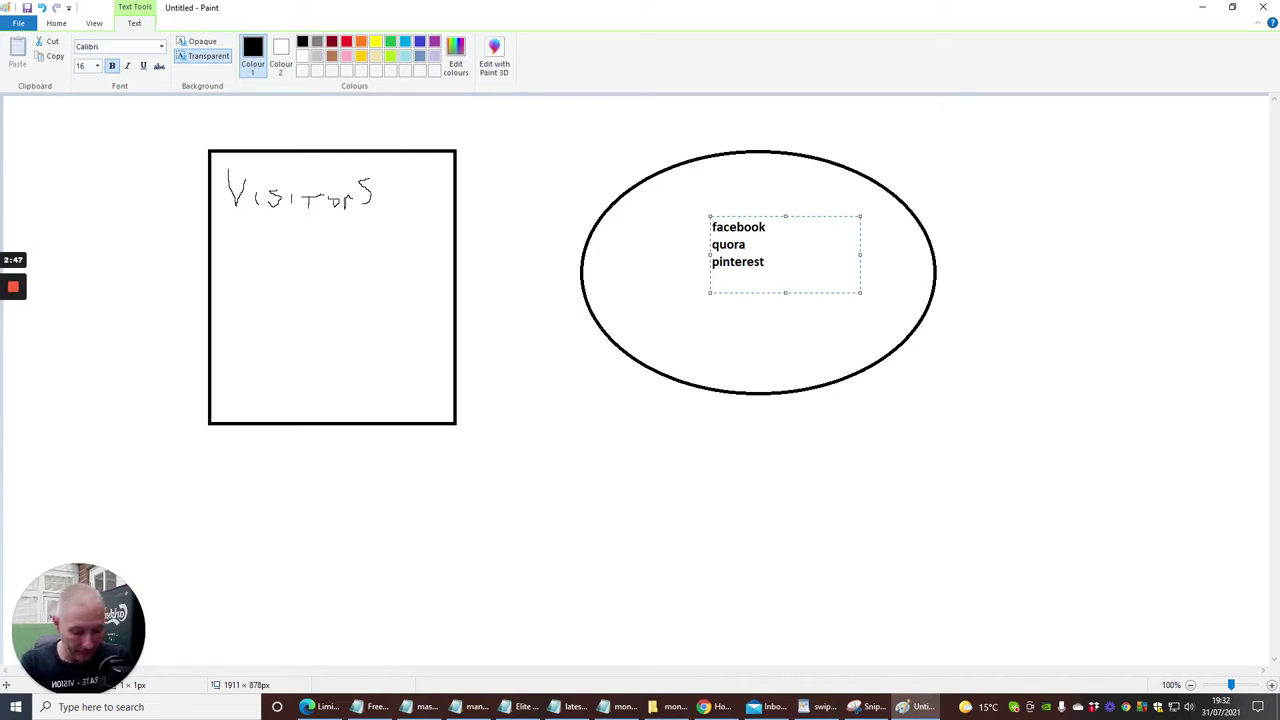
text(linkedin)
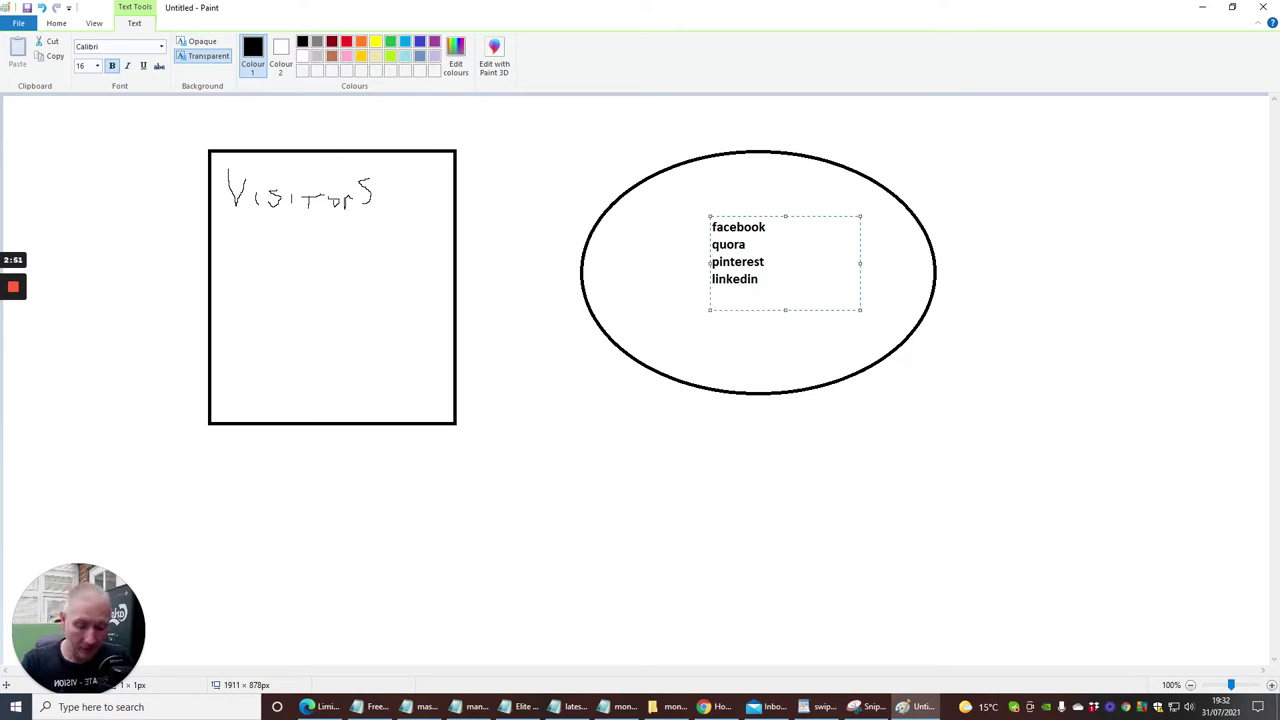
key(Return)
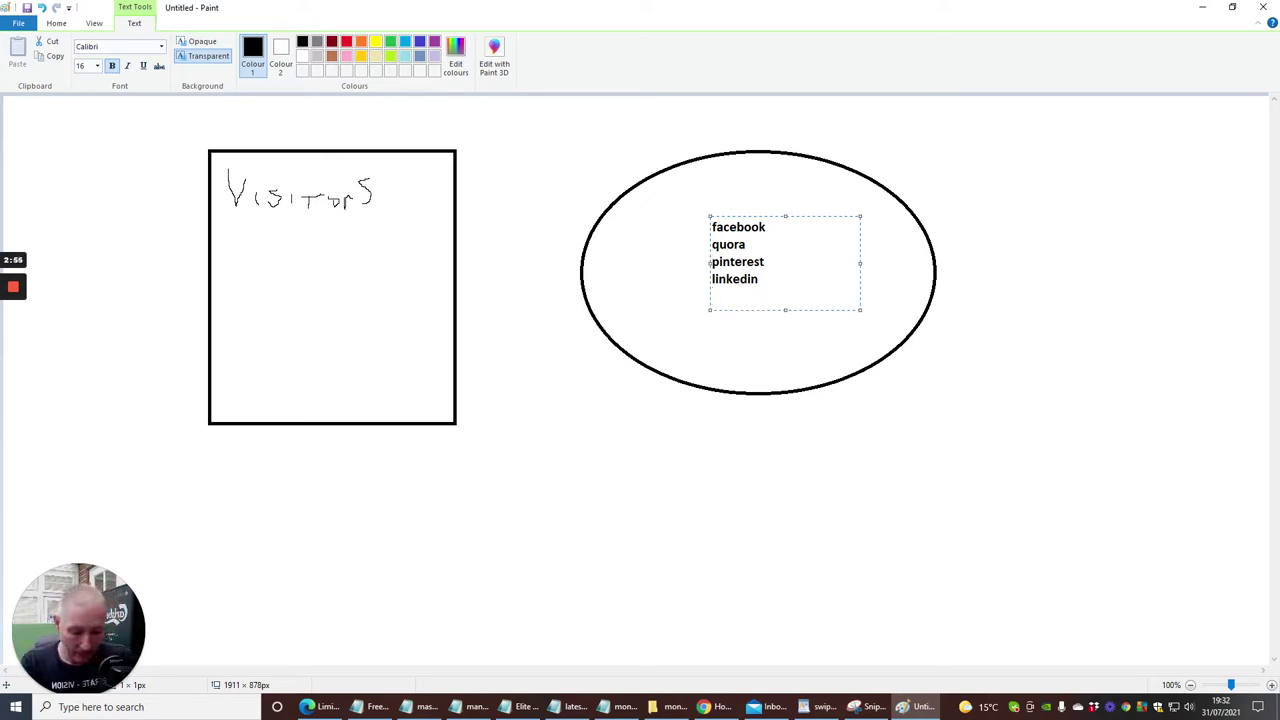
text(instagram )
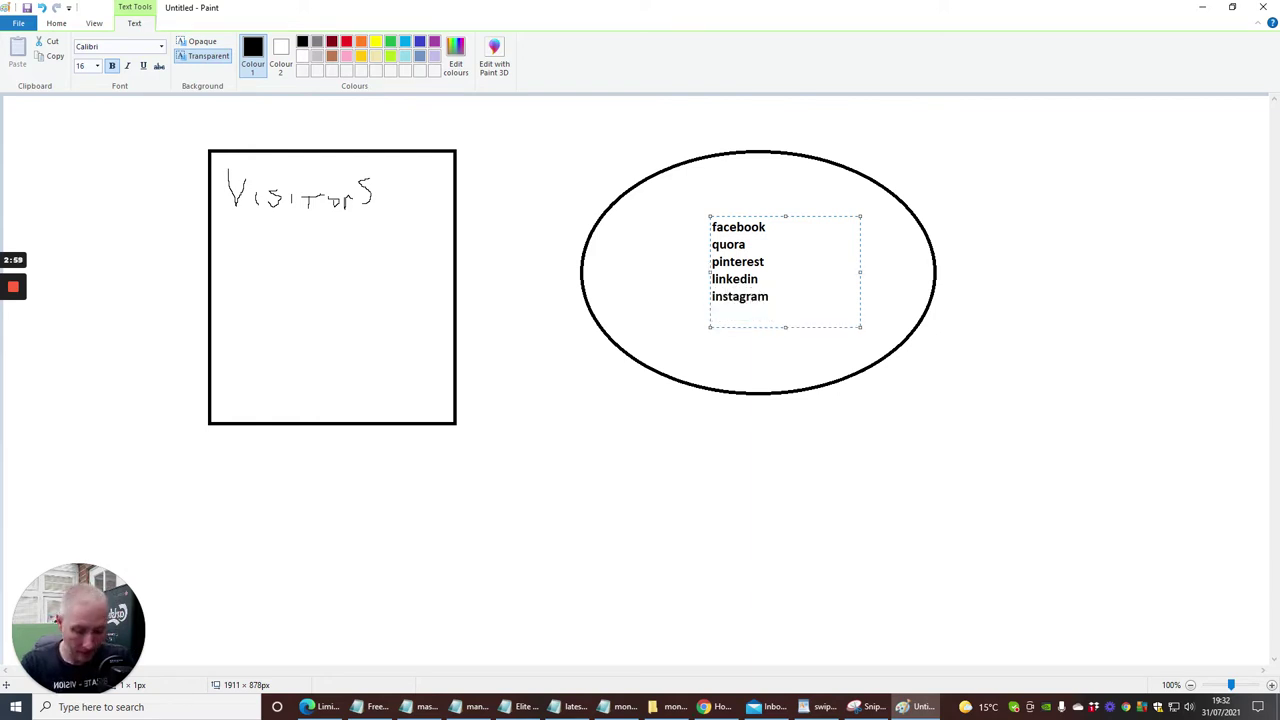
text(tumblr)
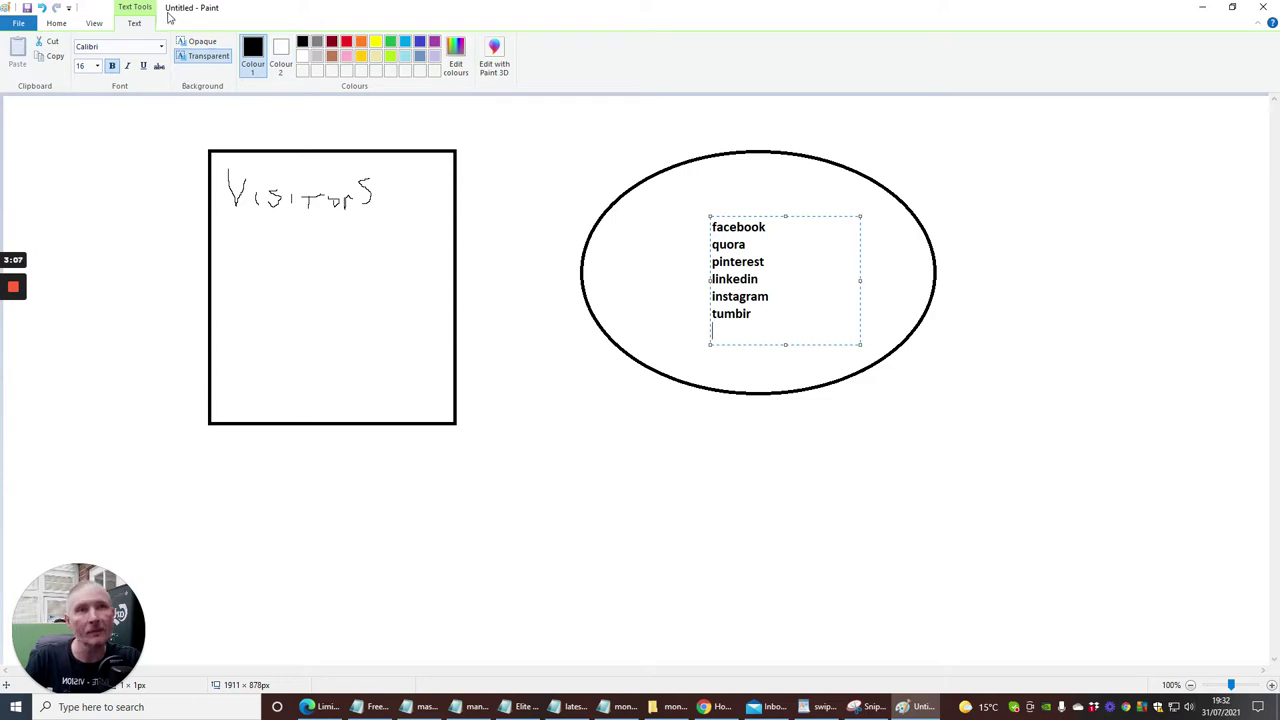
click(94, 23)
- Draw a right-pointing block arrow between the Visitors box and the oval
click(56, 23)
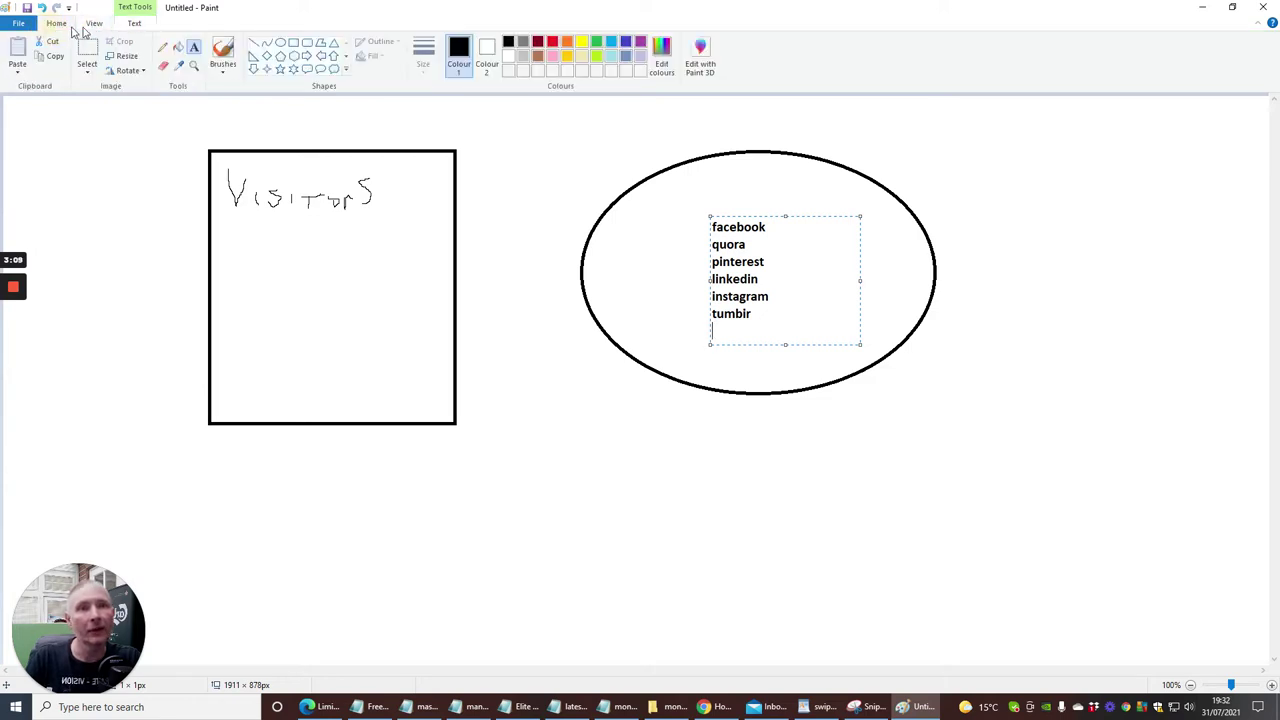
click(307, 55)
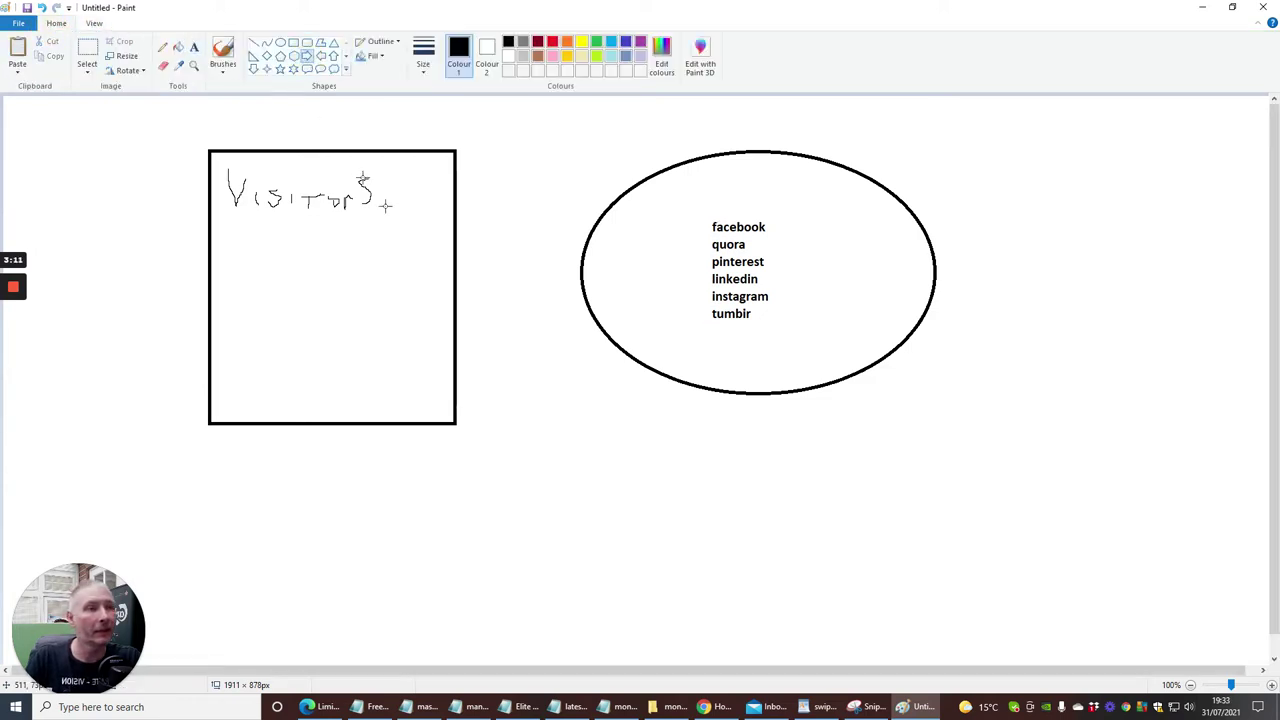
drag(481, 239, 565, 292)
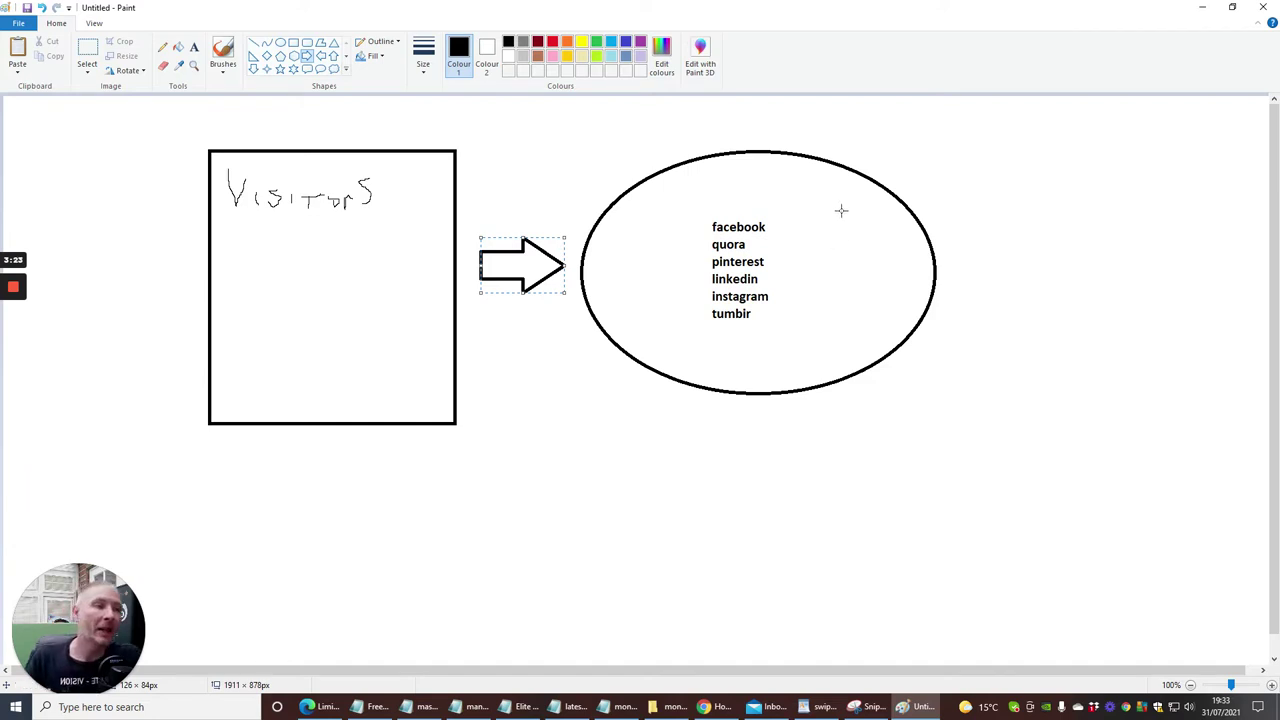
scroll(1084, 211, down, 1)
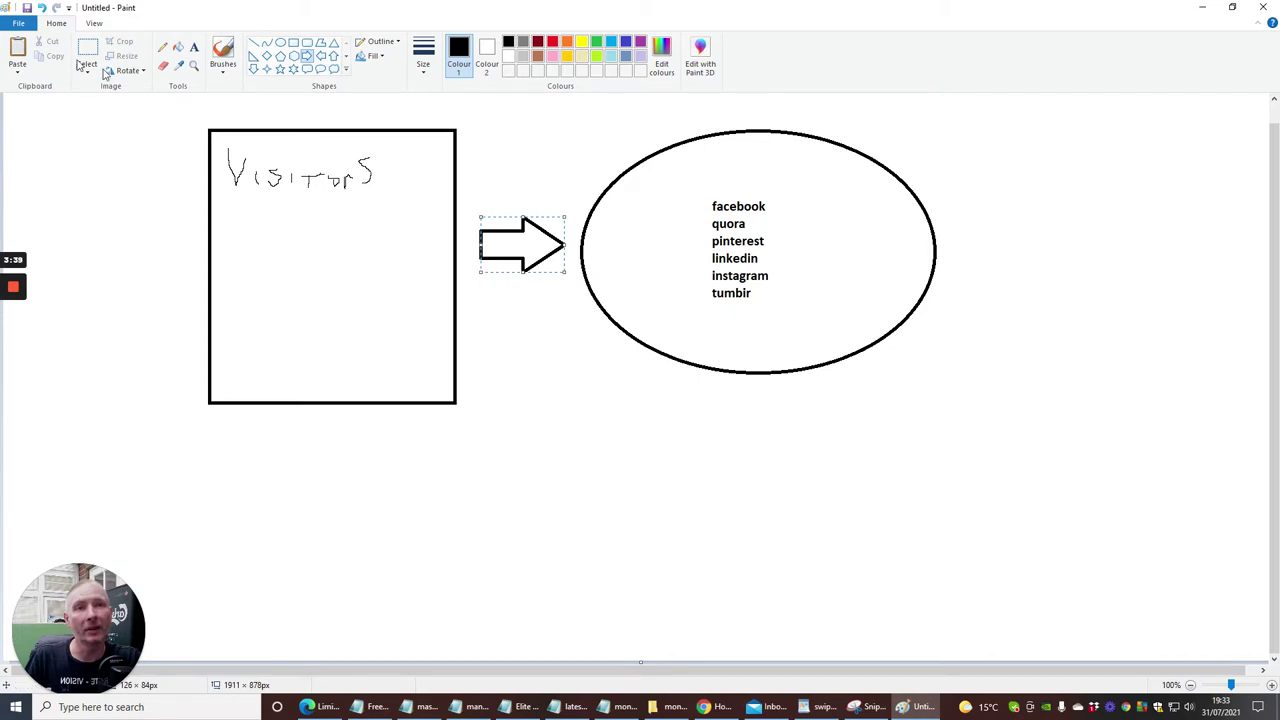
- Start a new blank picture, discarding the current drawing without saving
click(20, 25)
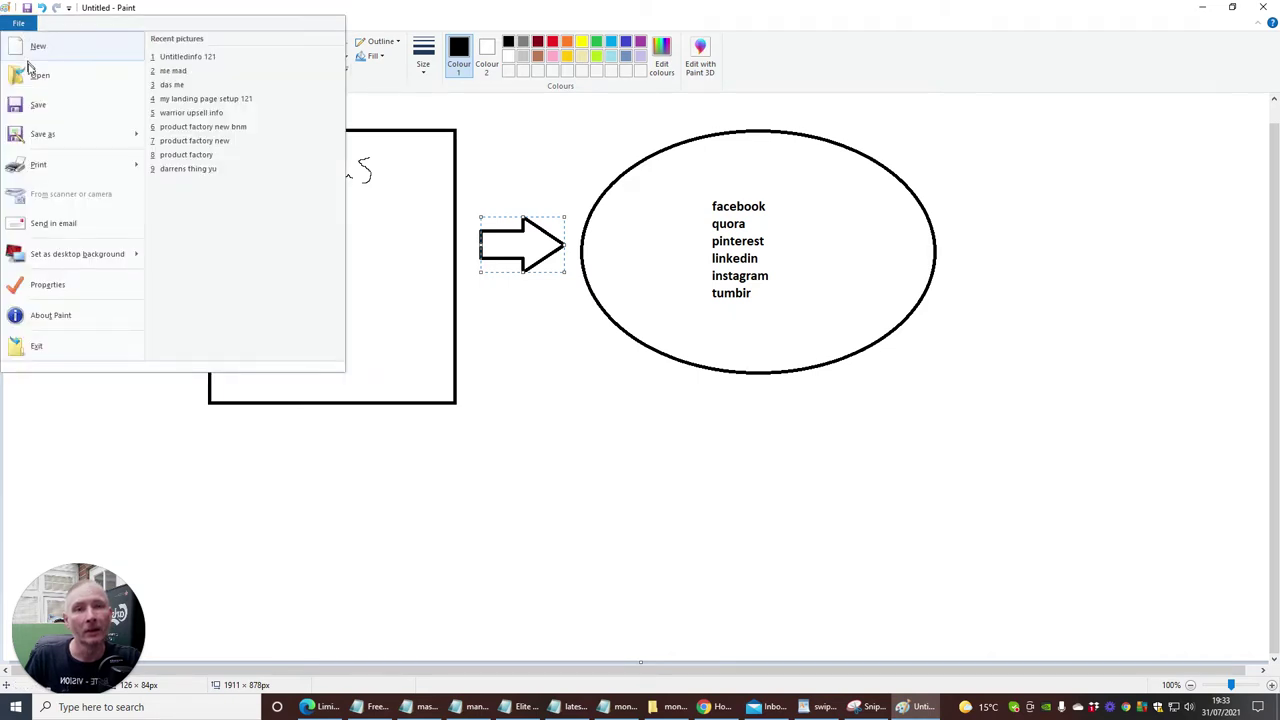
click(37, 48)
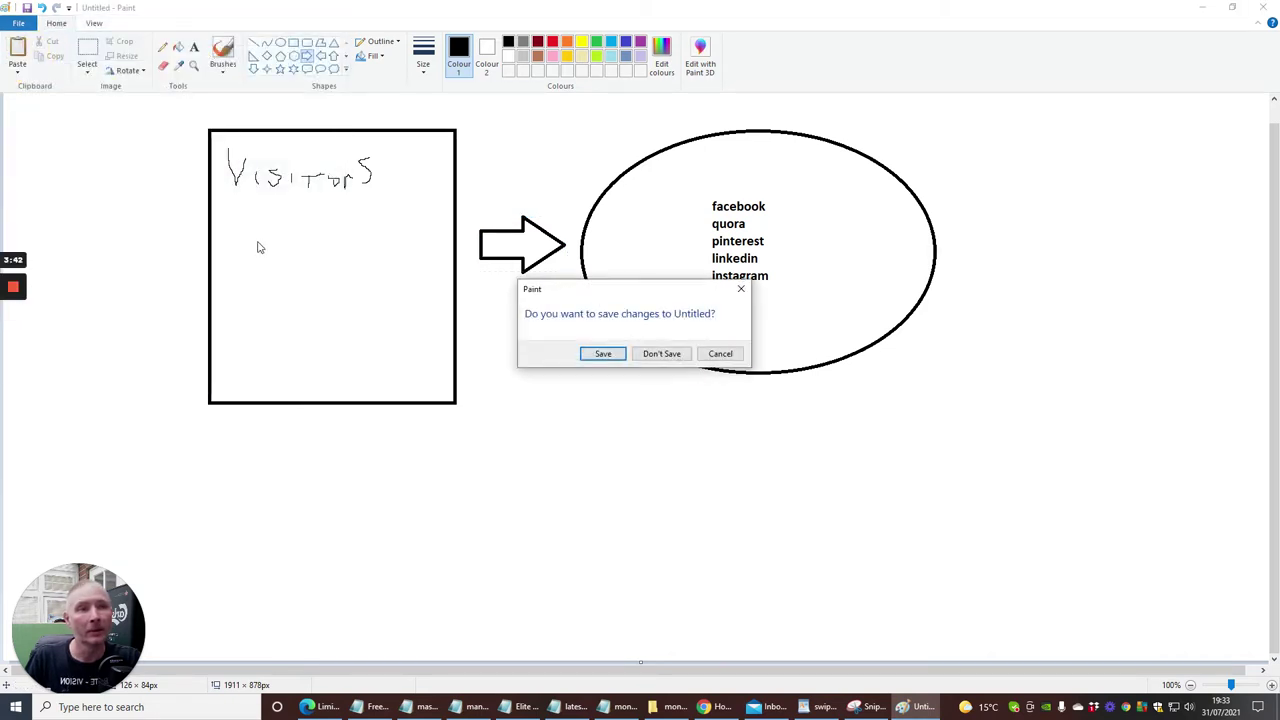
click(650, 356)
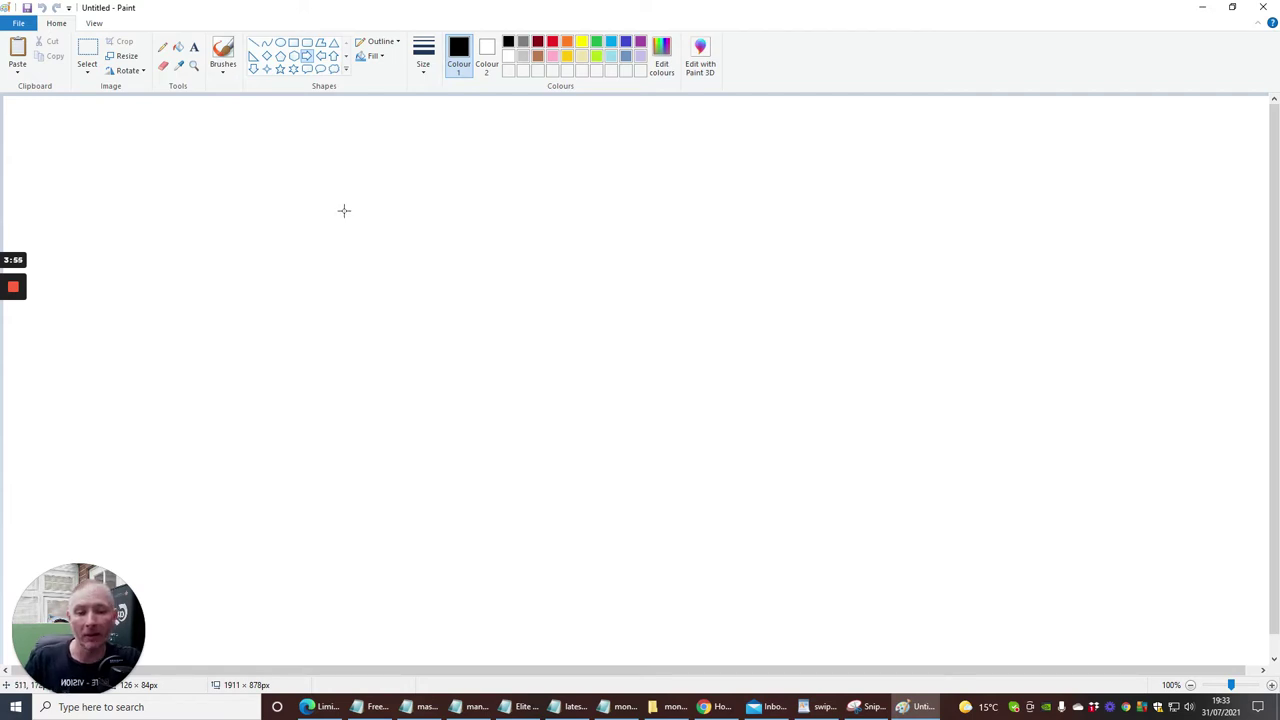
- Draw a rectangle near the top left and type 'visitors' inside it
click(293, 45)
drag(118, 140, 334, 390)
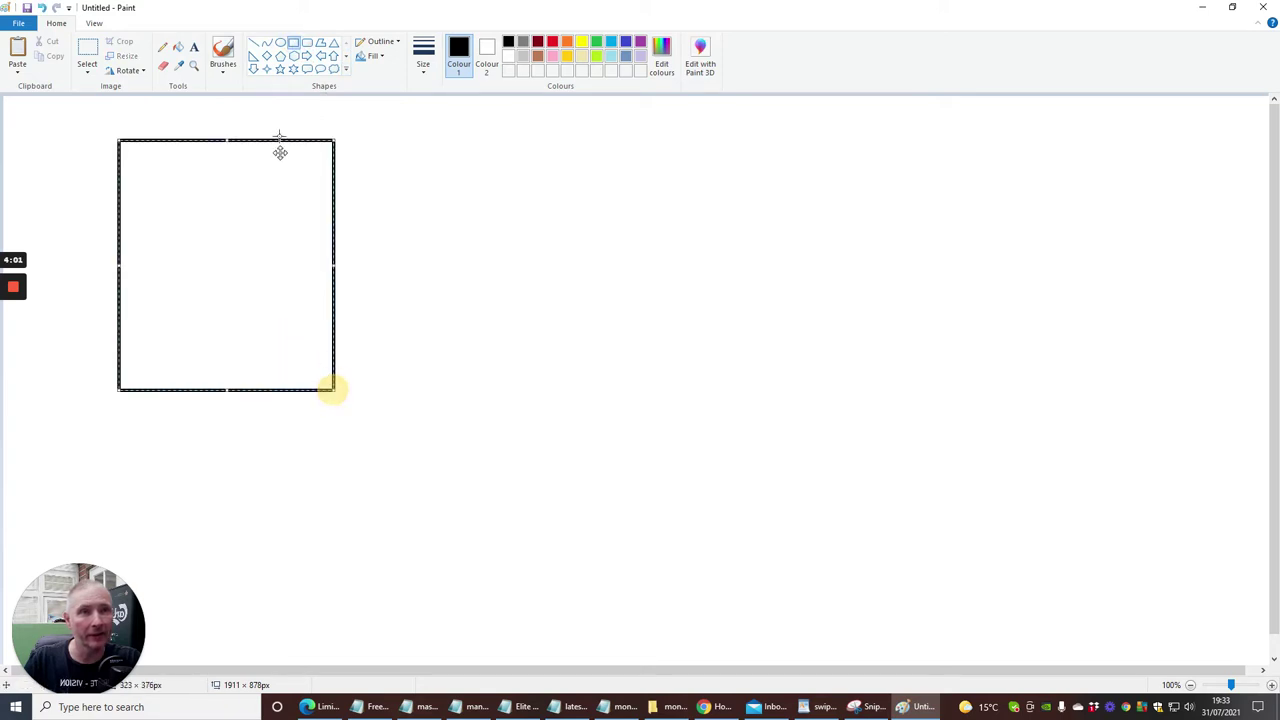
click(194, 48)
click(143, 180)
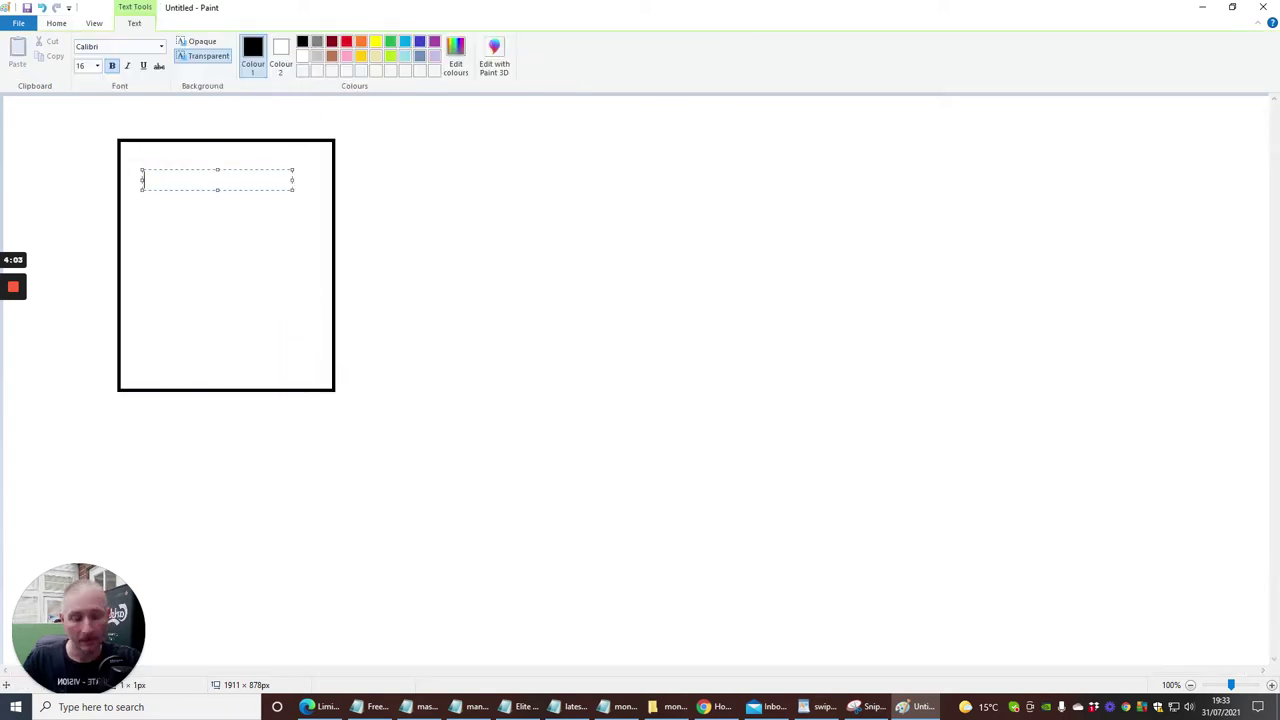
text(visitors)
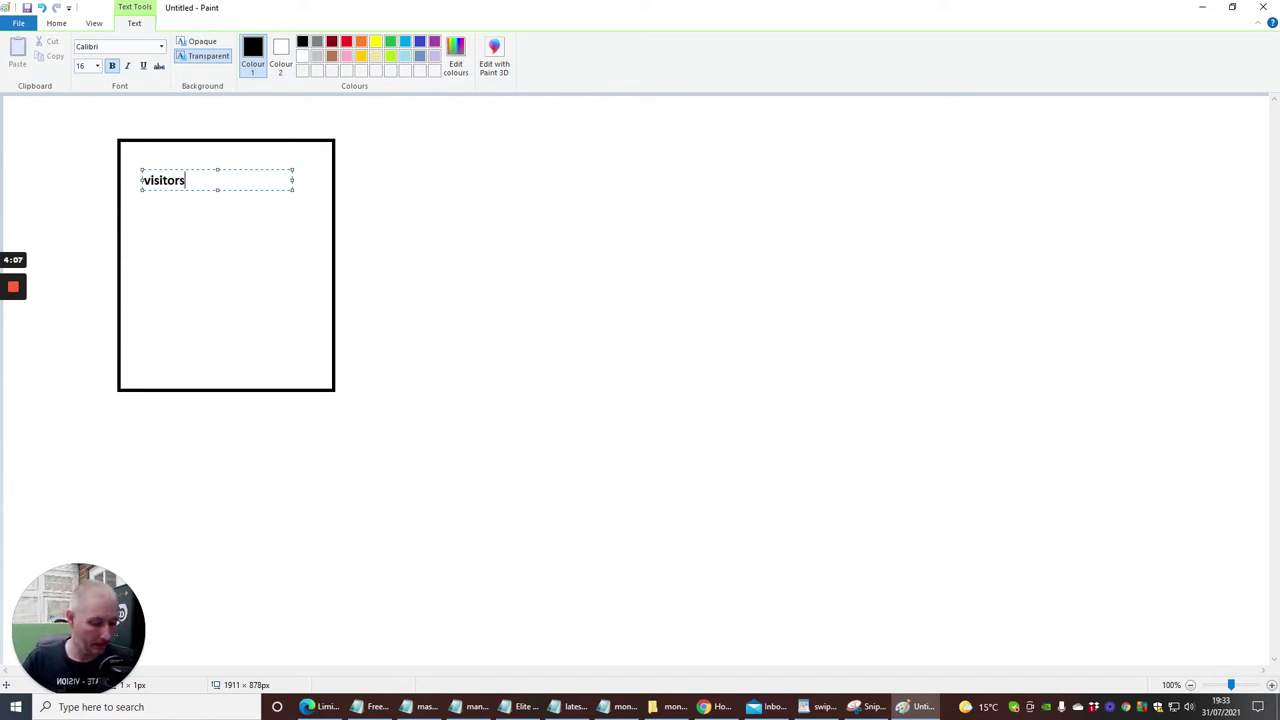
key(Return)
click(485, 202)
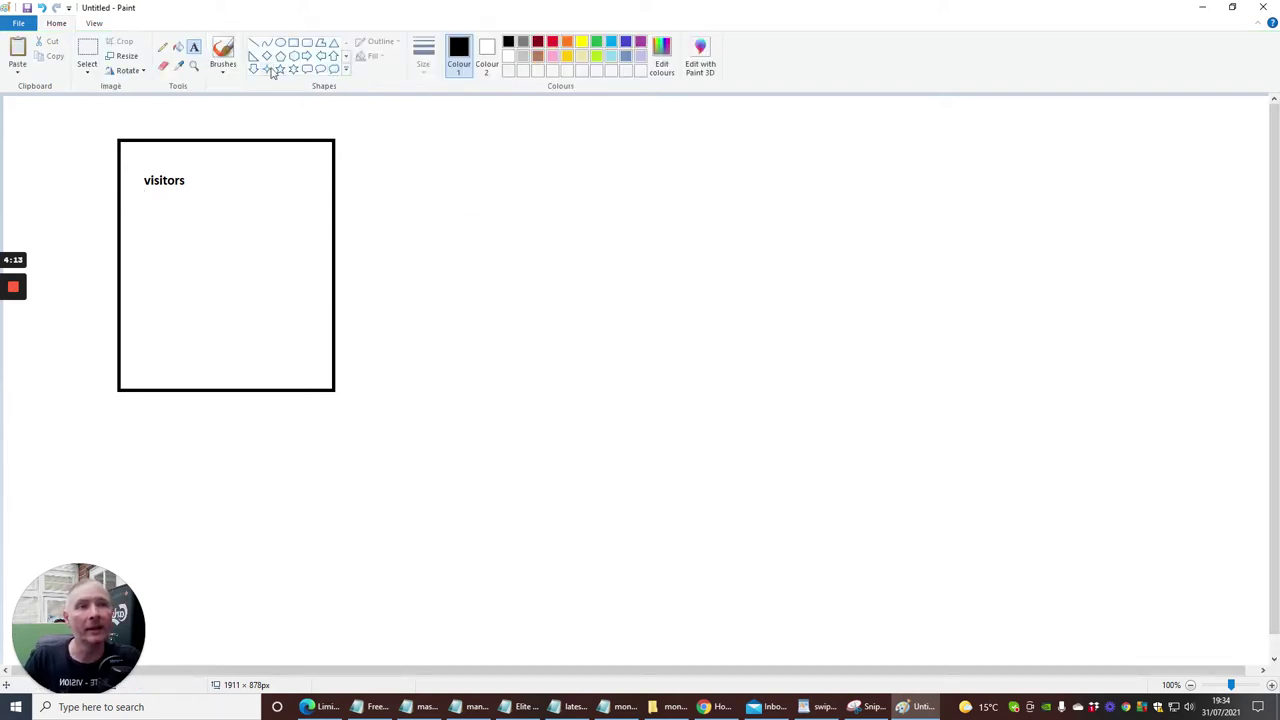
- Erase the accidental tiny rectangle drawn beside the visitors box
click(293, 42)
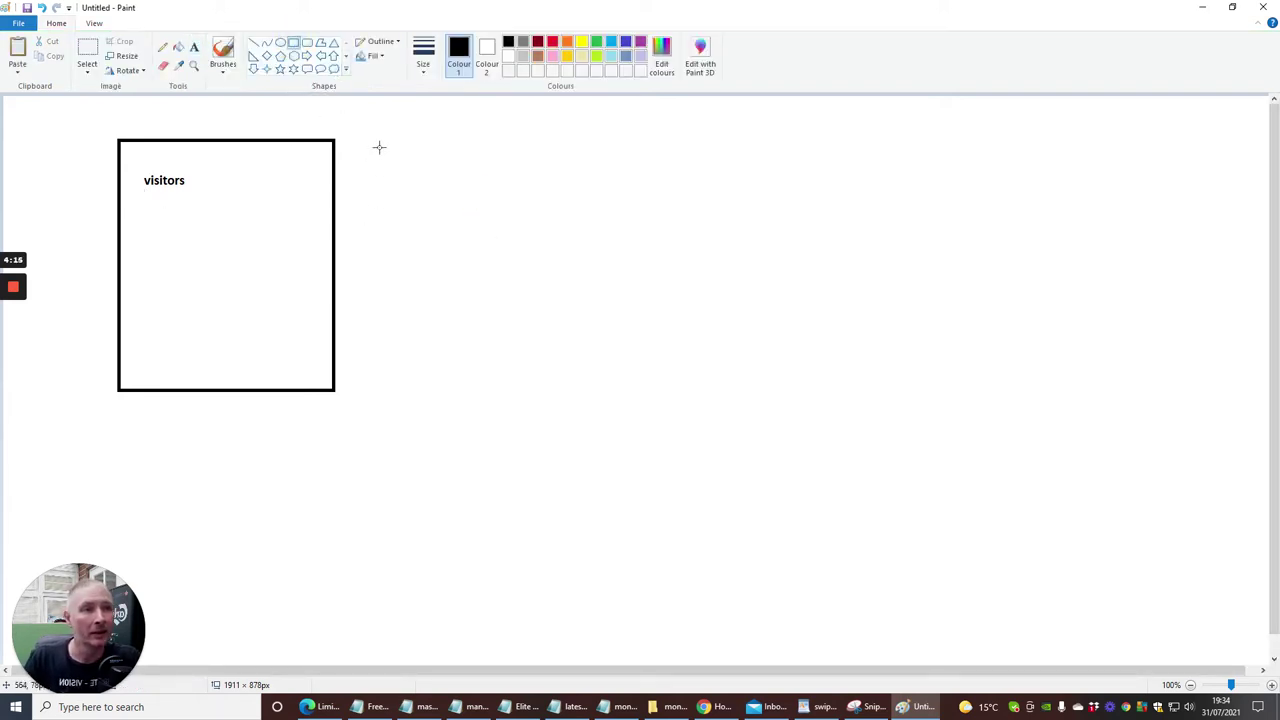
drag(454, 141, 462, 149)
click(458, 149)
click(484, 210)
click(454, 168)
click(457, 141)
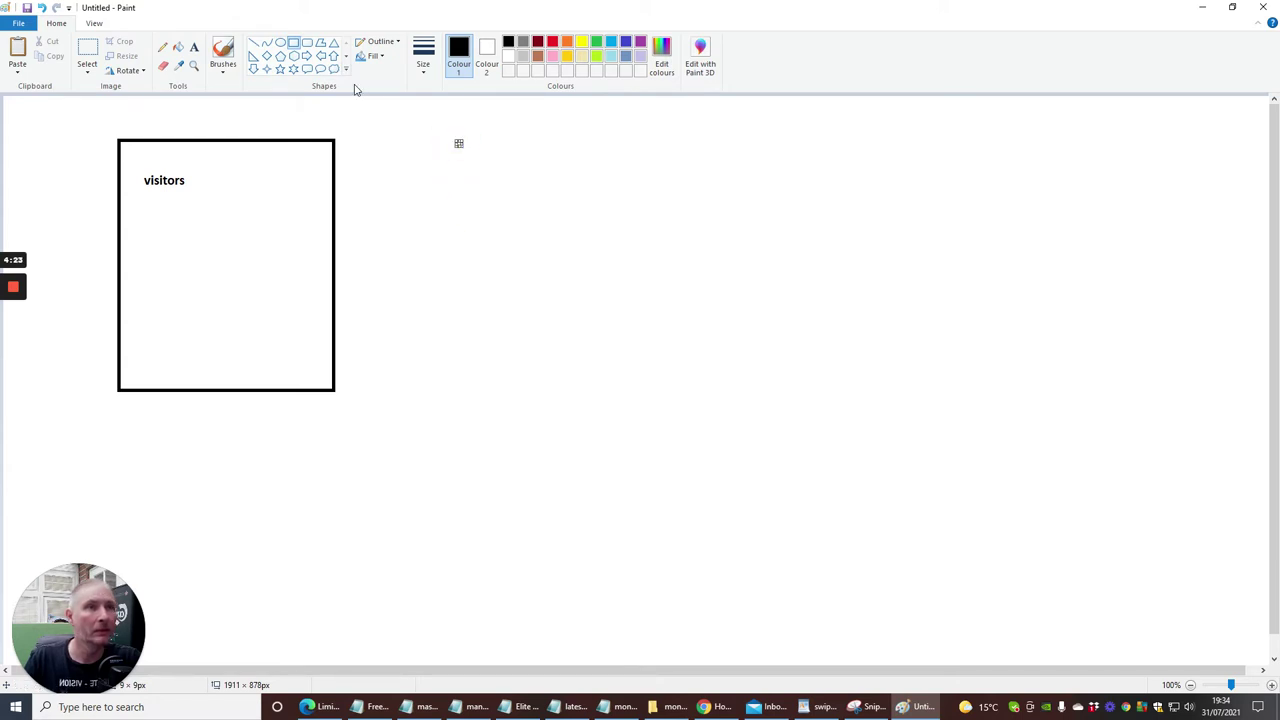
click(163, 65)
drag(458, 142, 459, 127)
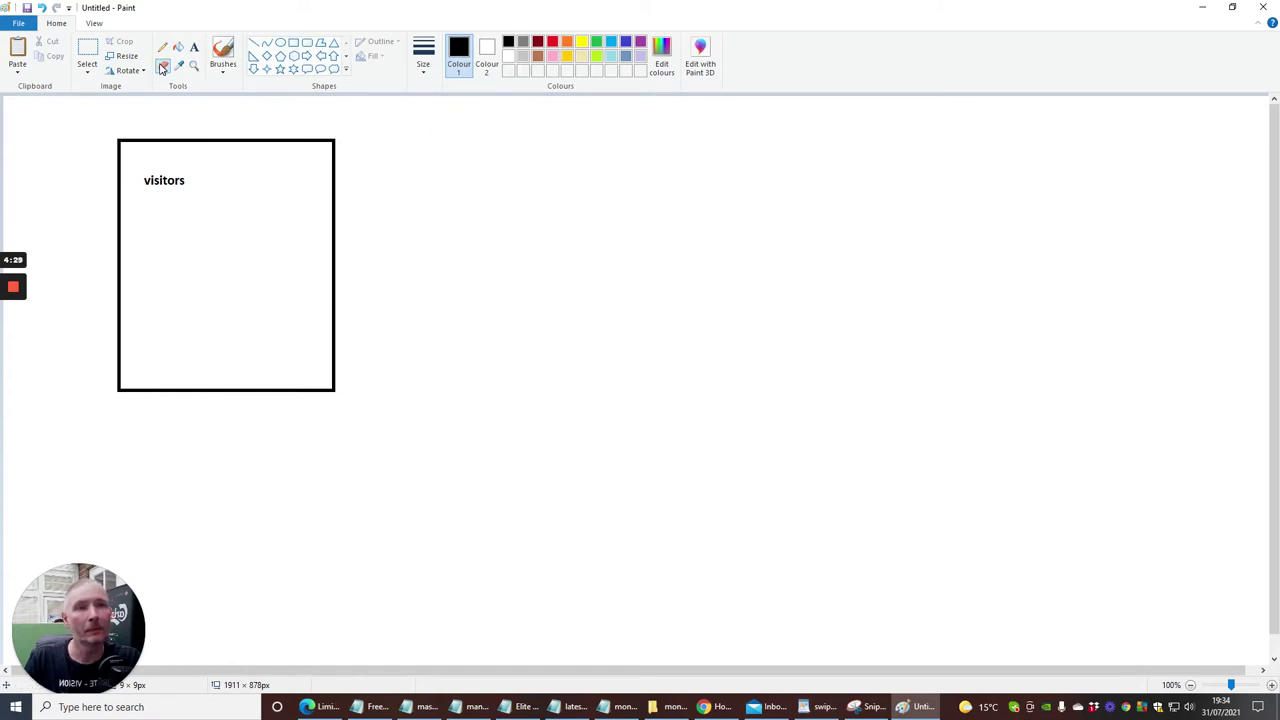
- Draw a tall rectangle right of the visitors box, then bring Chrome to the front
click(293, 43)
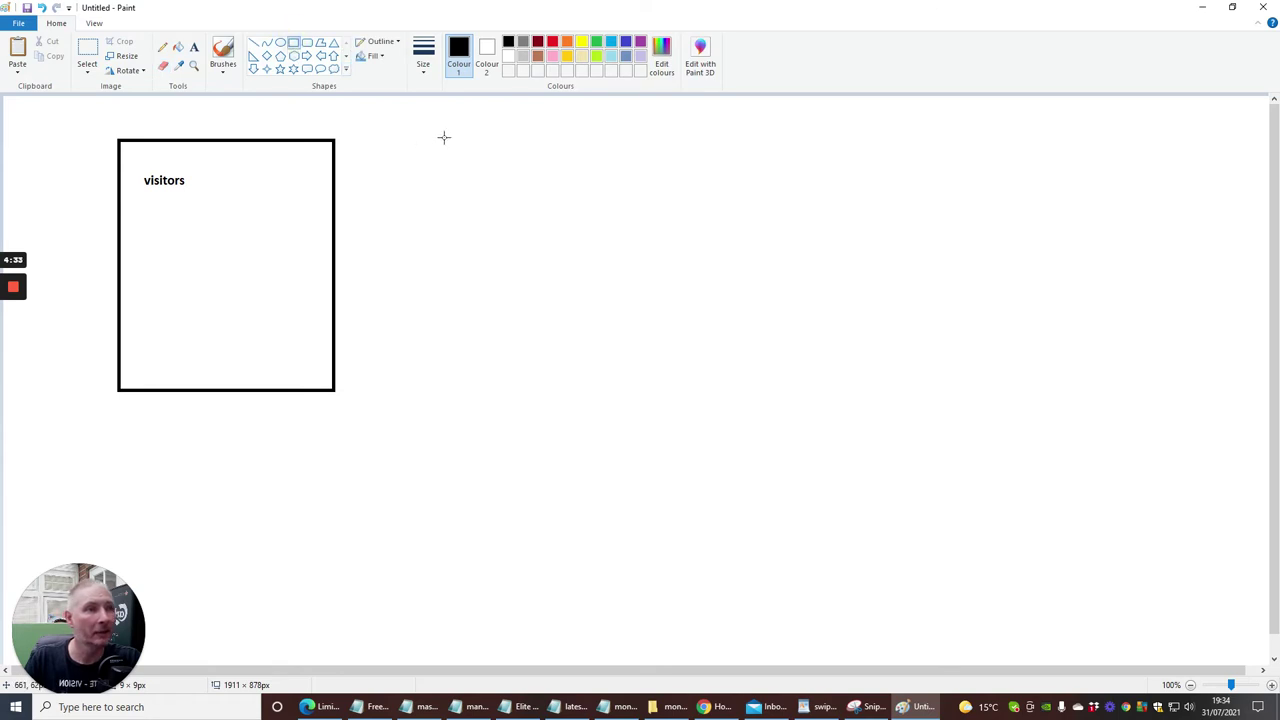
drag(440, 143, 617, 390)
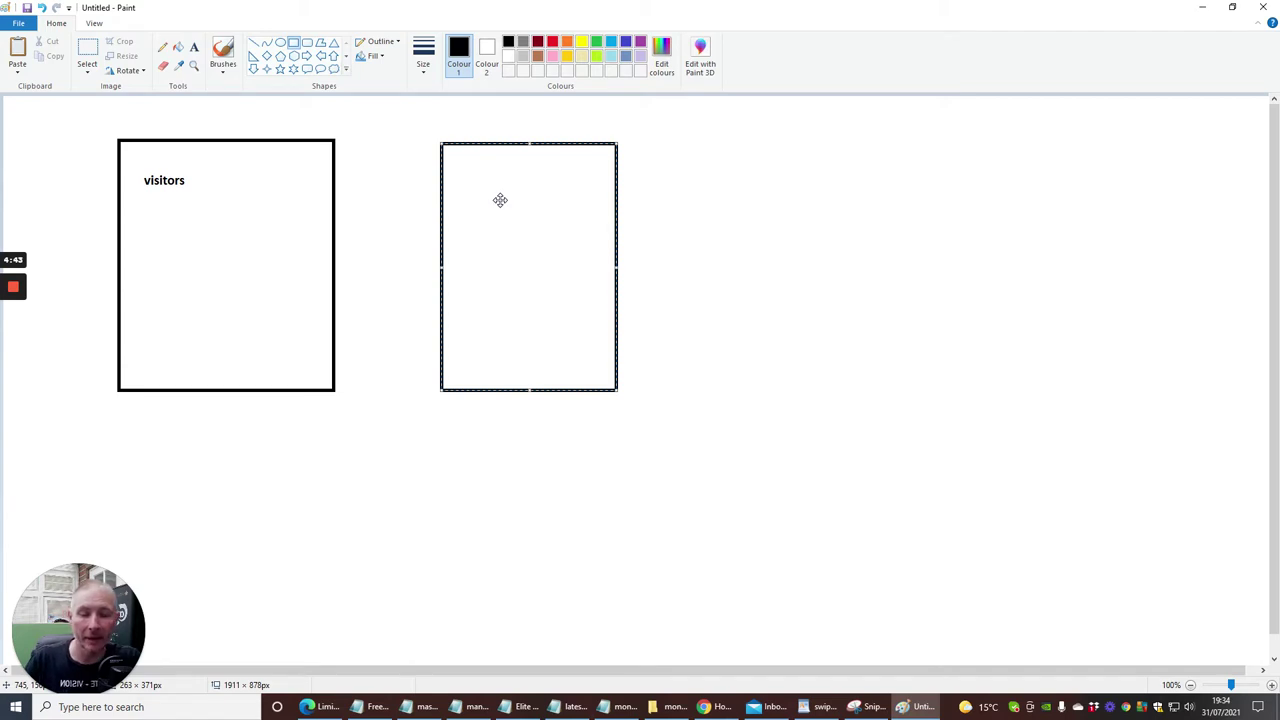
click(717, 710)
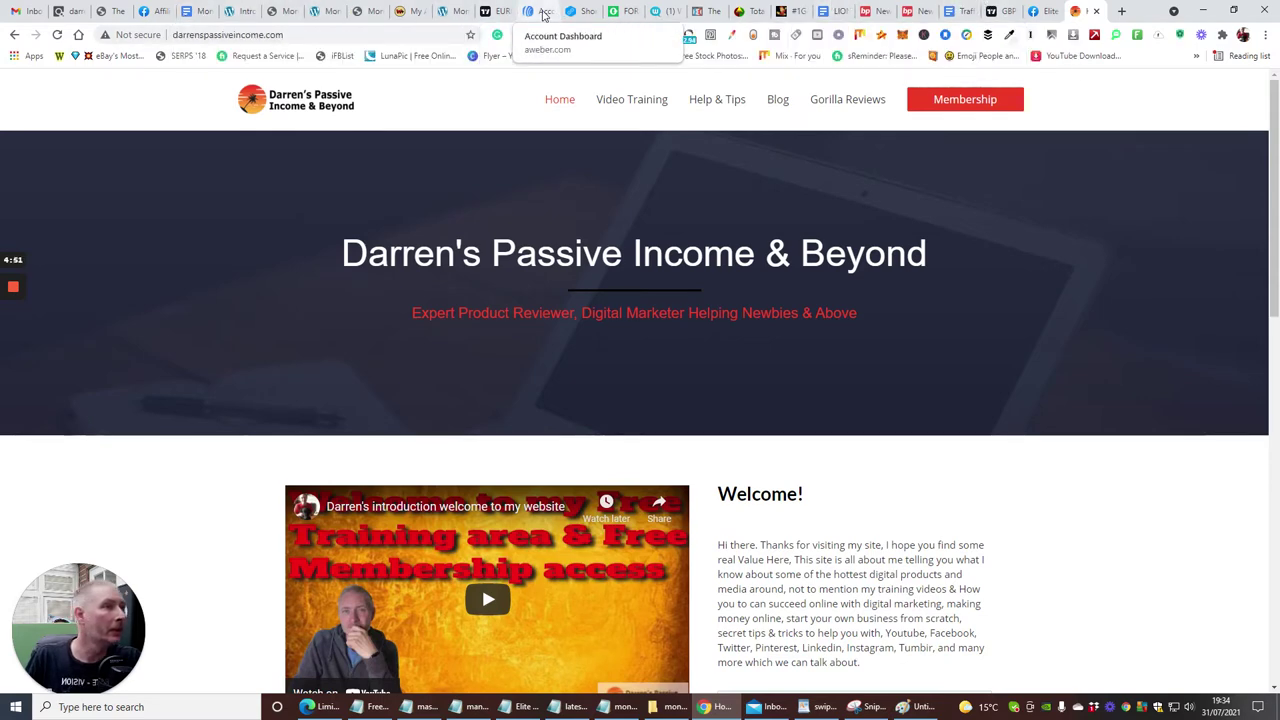
- Copy the limitless optin link from AWeber's Landing Pages list and open a new tab
click(543, 12)
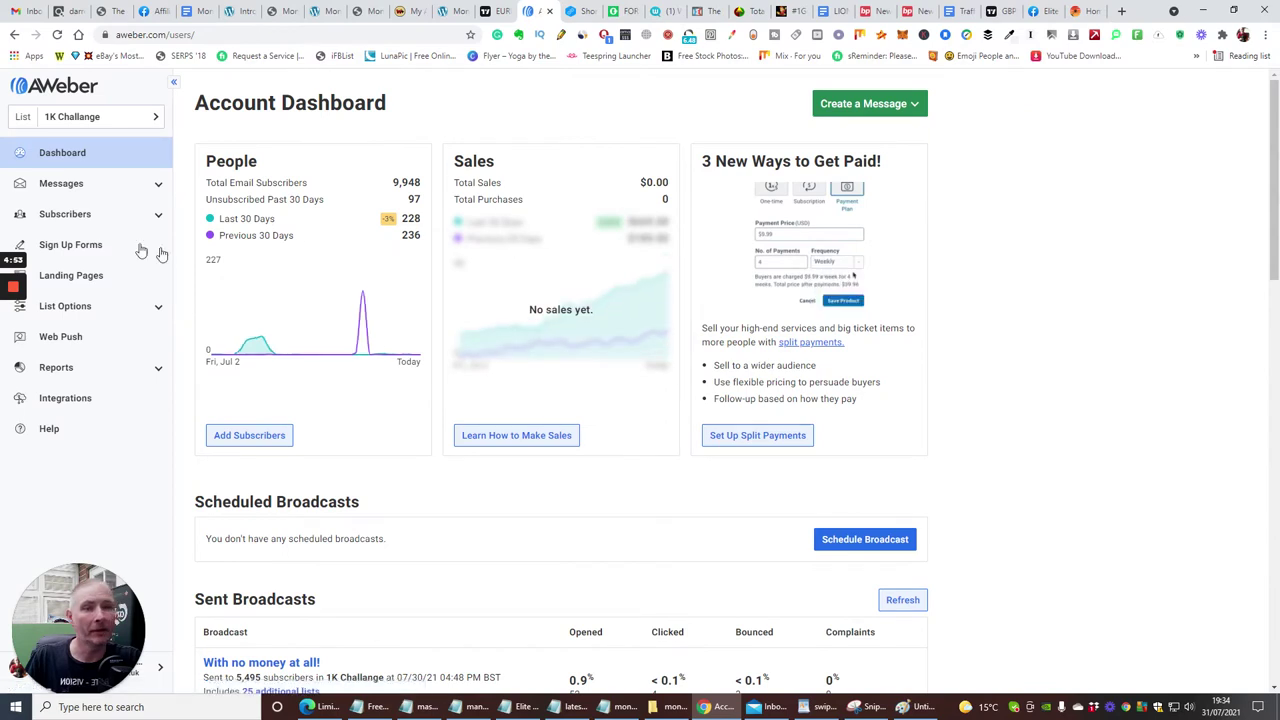
click(63, 280)
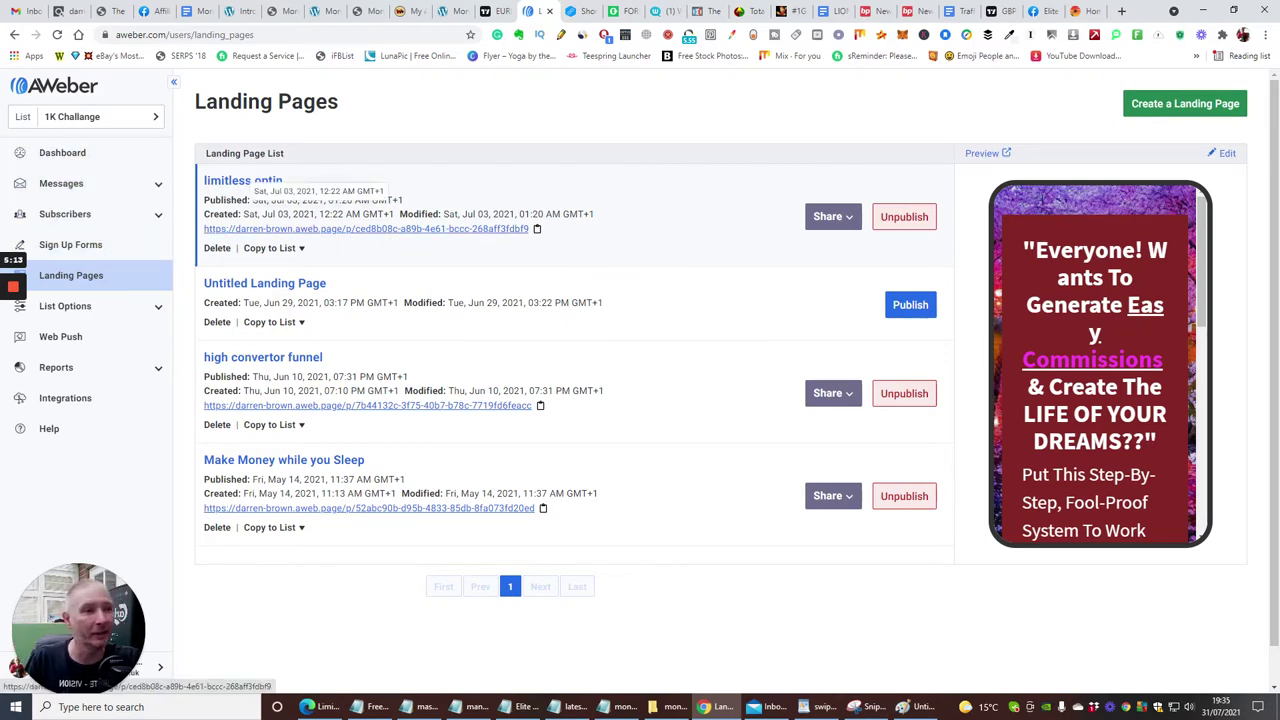
click(537, 229)
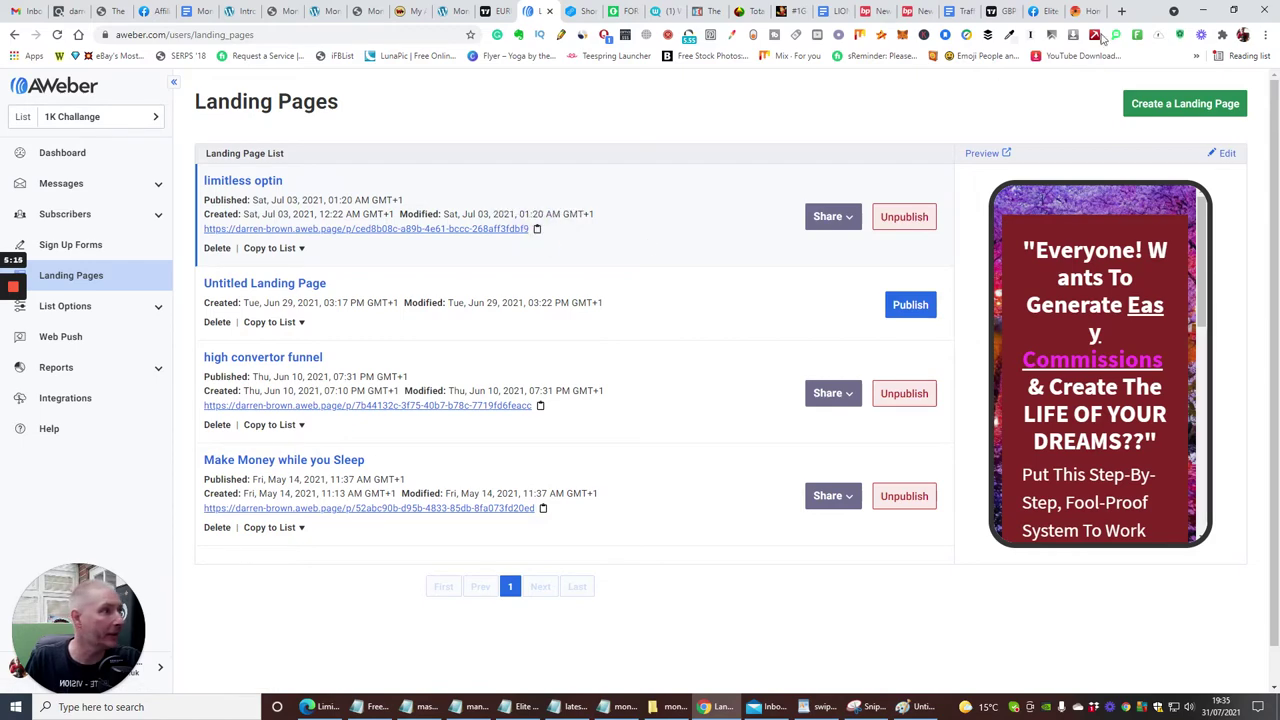
click(1121, 11)
- Paste and go to the copied limitless optin URL, then try its Name field
right_click(294, 34)
click(312, 143)
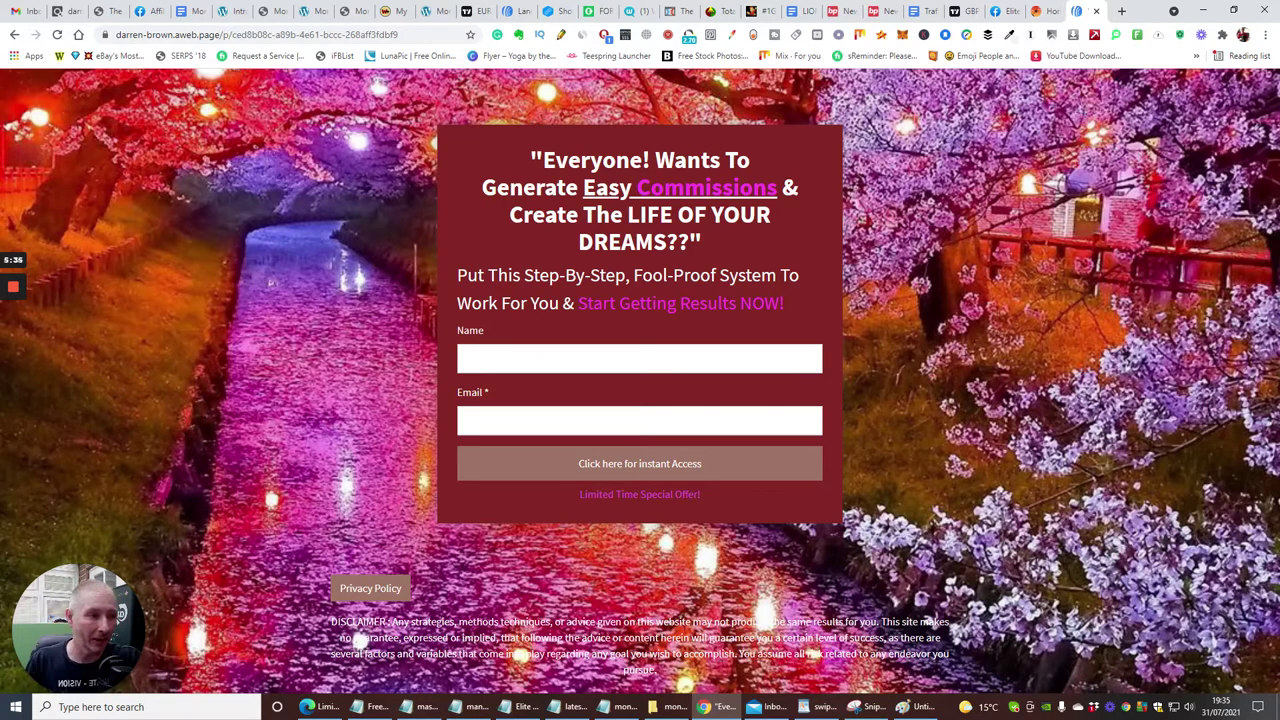
click(496, 358)
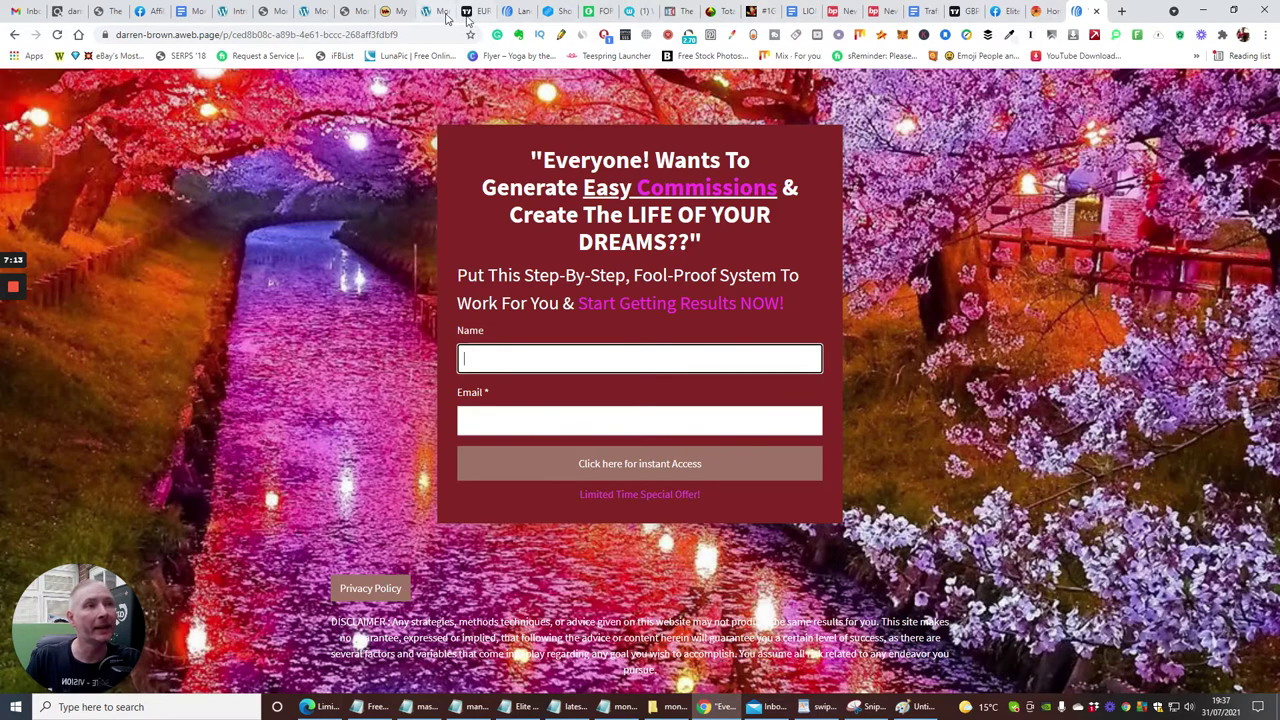
- Go from the Landing Pages tab back to the Account Dashboard for the 1K Challange list
click(512, 12)
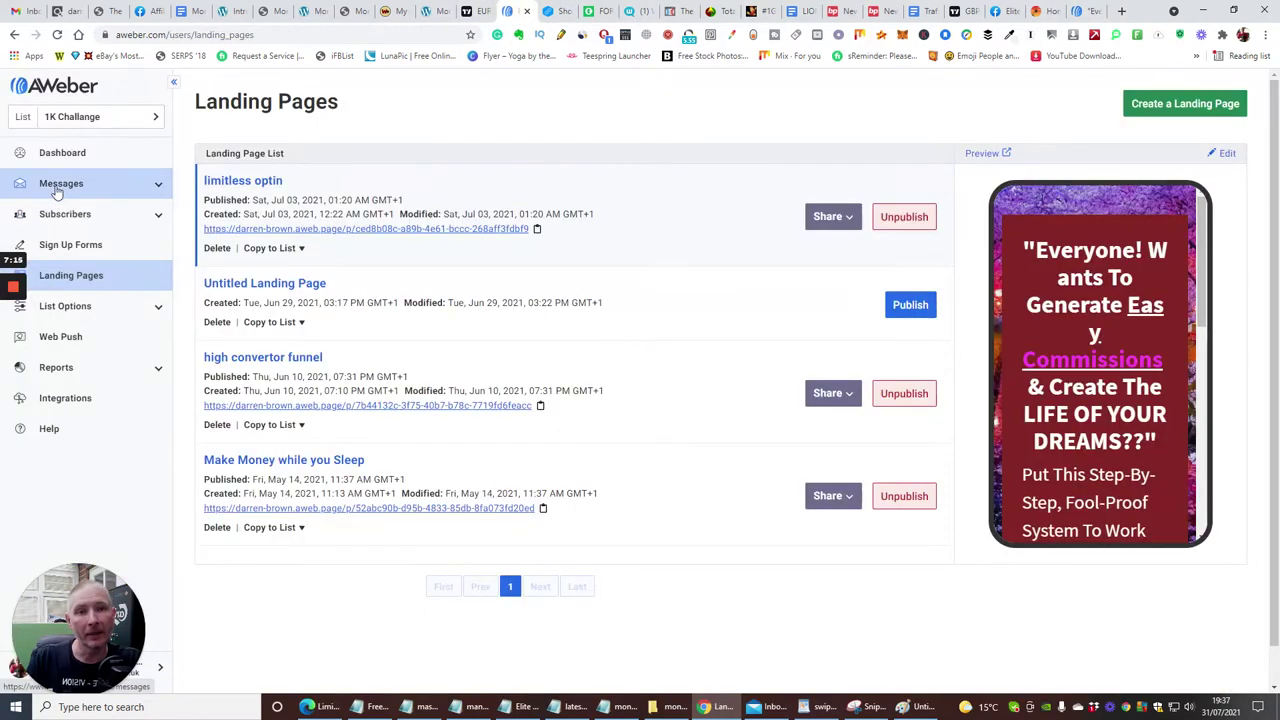
click(62, 155)
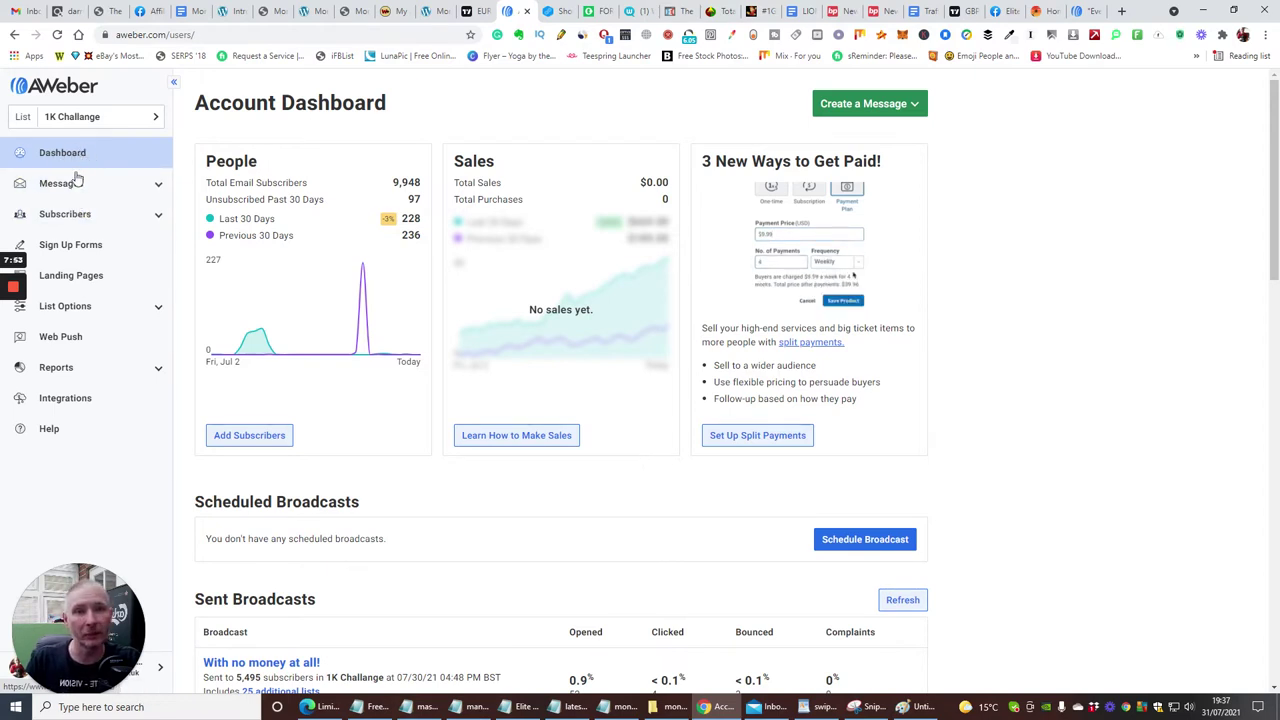
- Open Messages > Follow Up Series to list the 1K Challange autoresponder messages
click(75, 184)
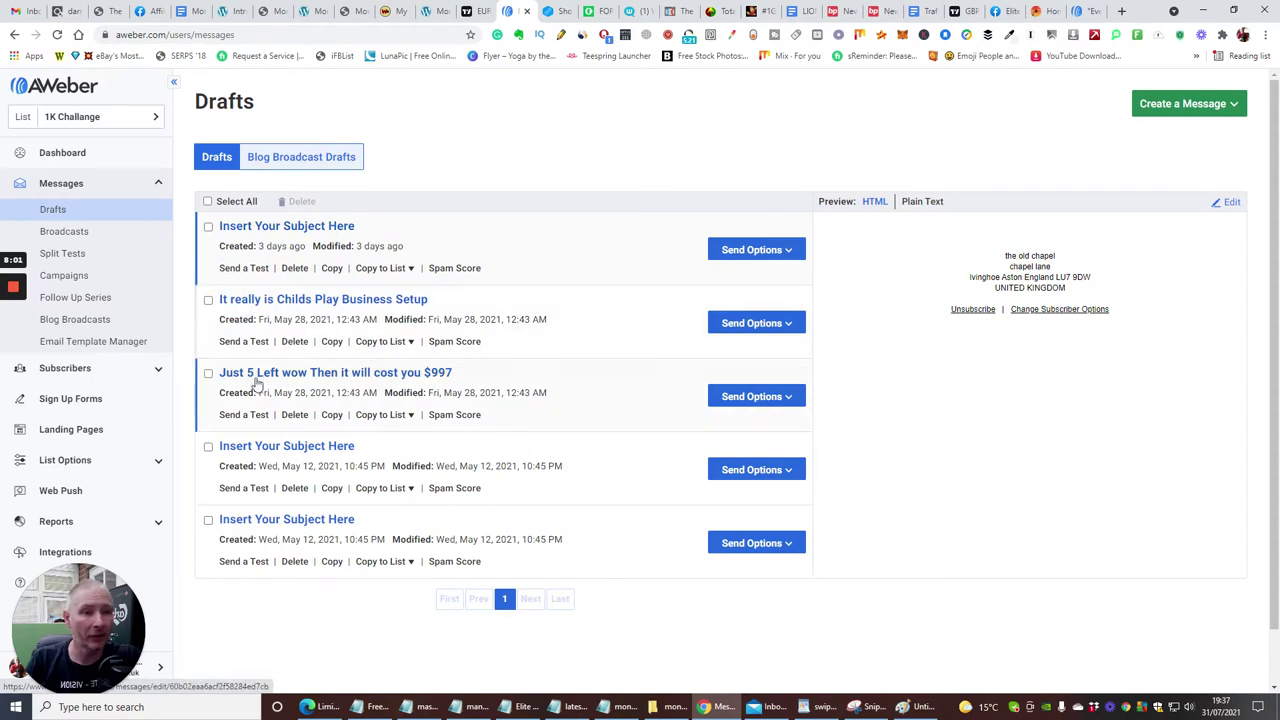
click(80, 299)
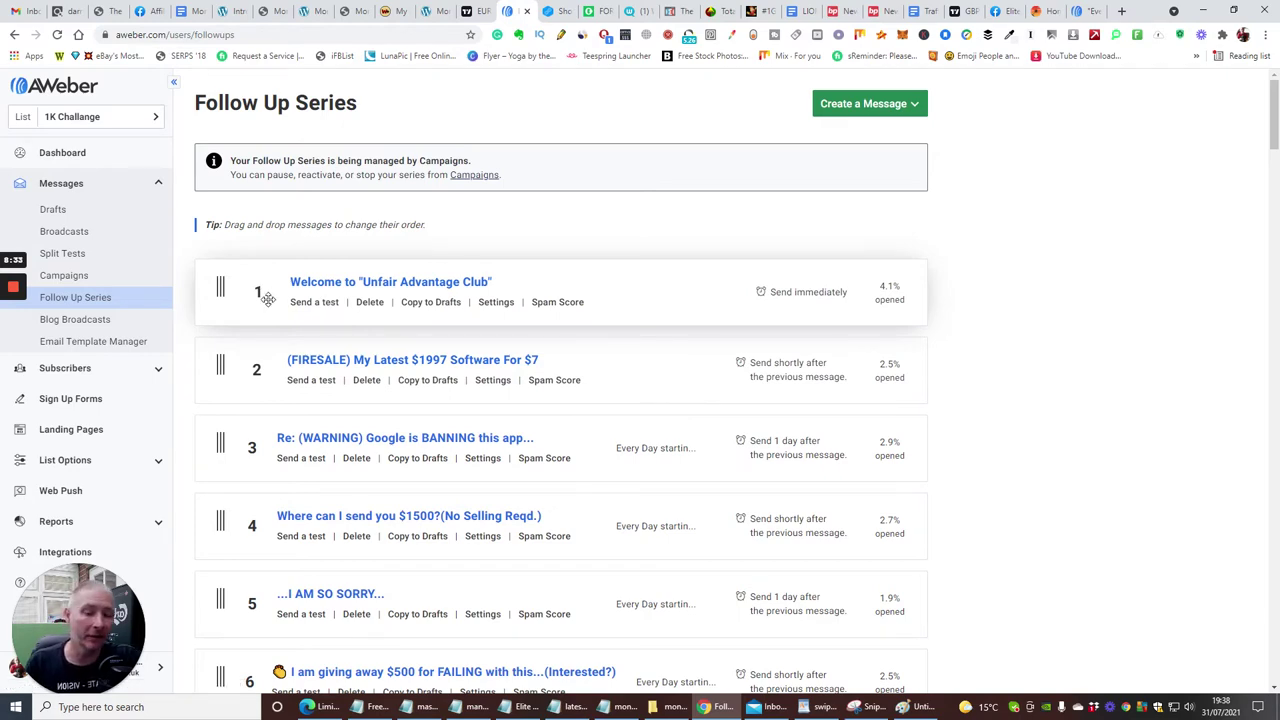
- Glance at the AWeber landing page tab in Chrome, then bring the Paint diagram back
click(1085, 11)
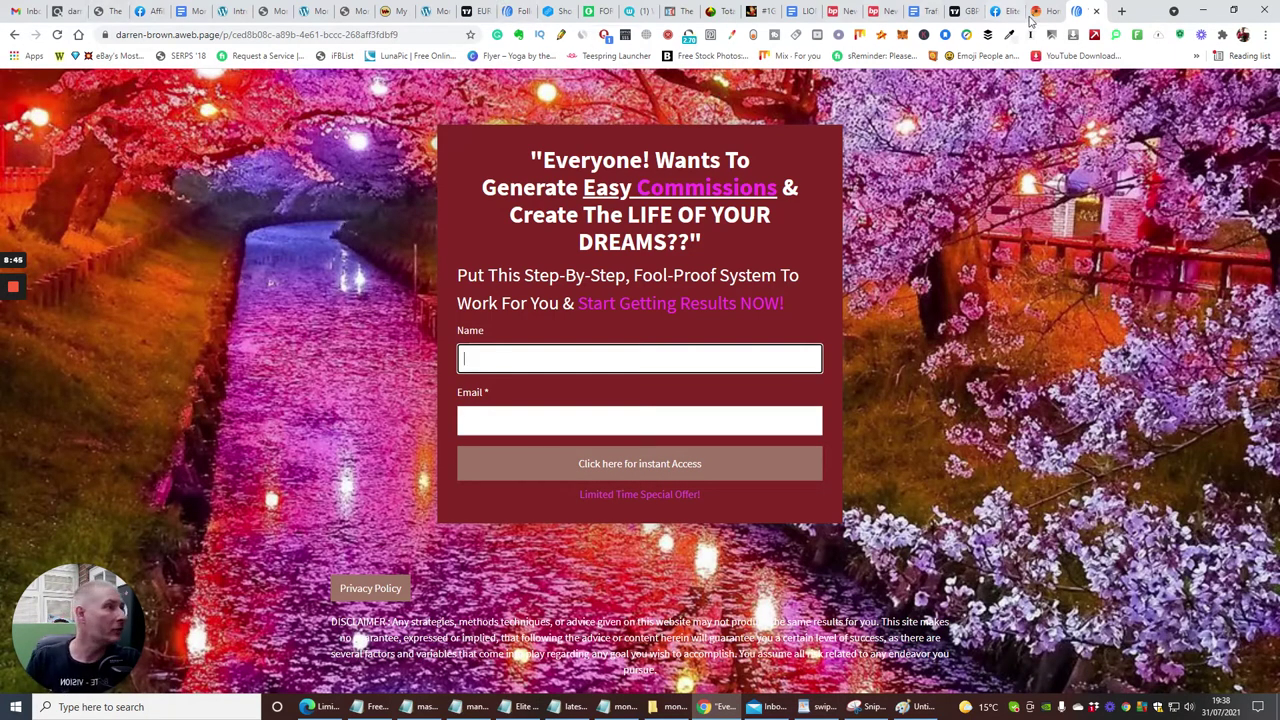
click(906, 708)
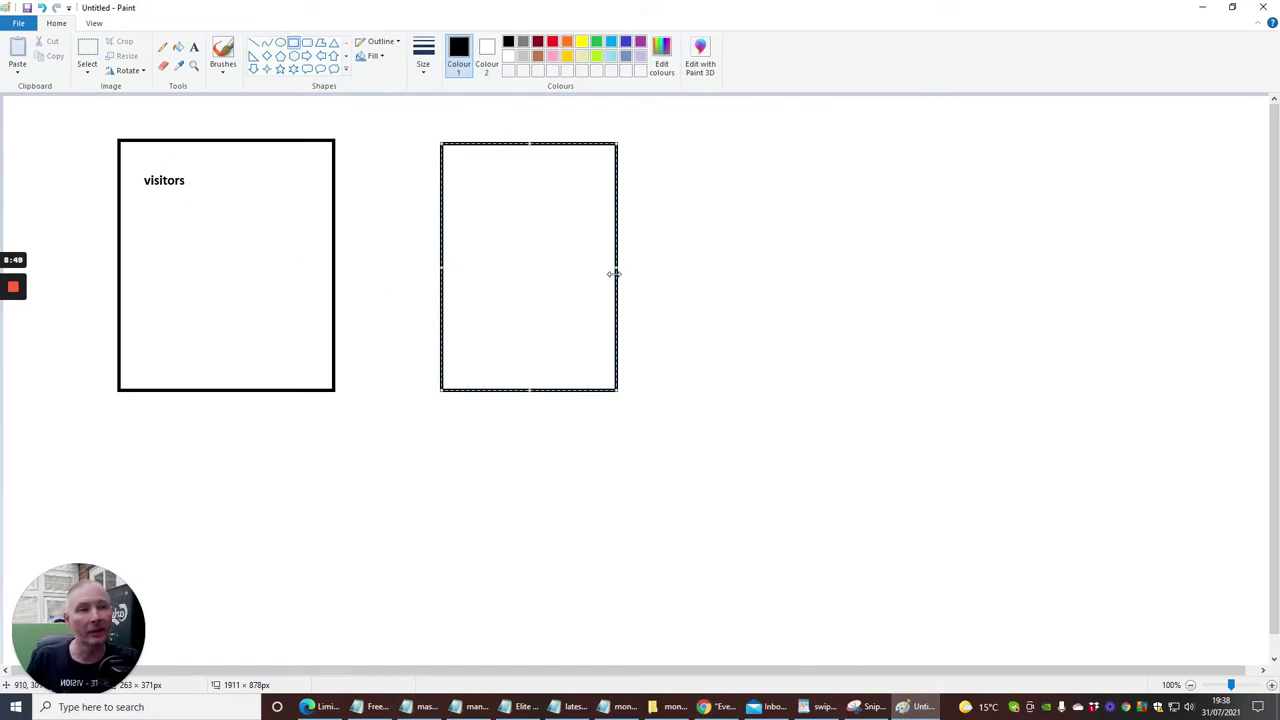
- Label the tall box 'landing page' with 'enters email address' on the line below
click(195, 48)
click(461, 172)
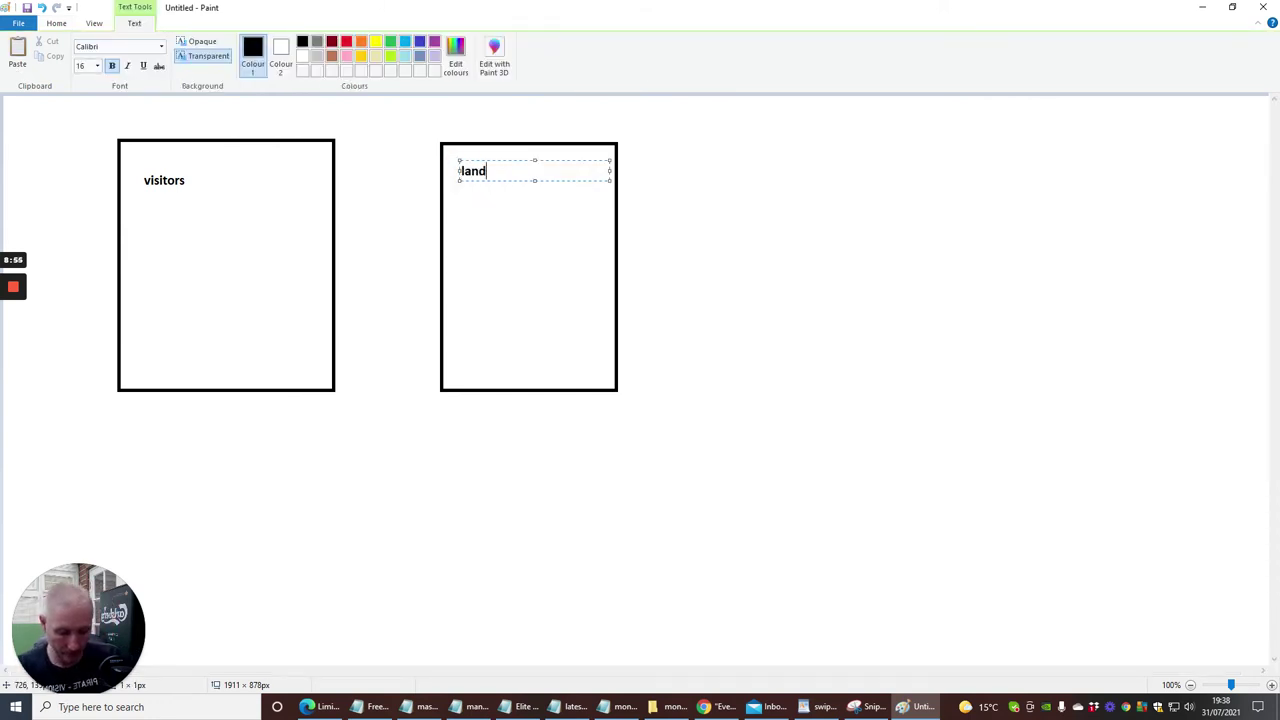
text(landing page)
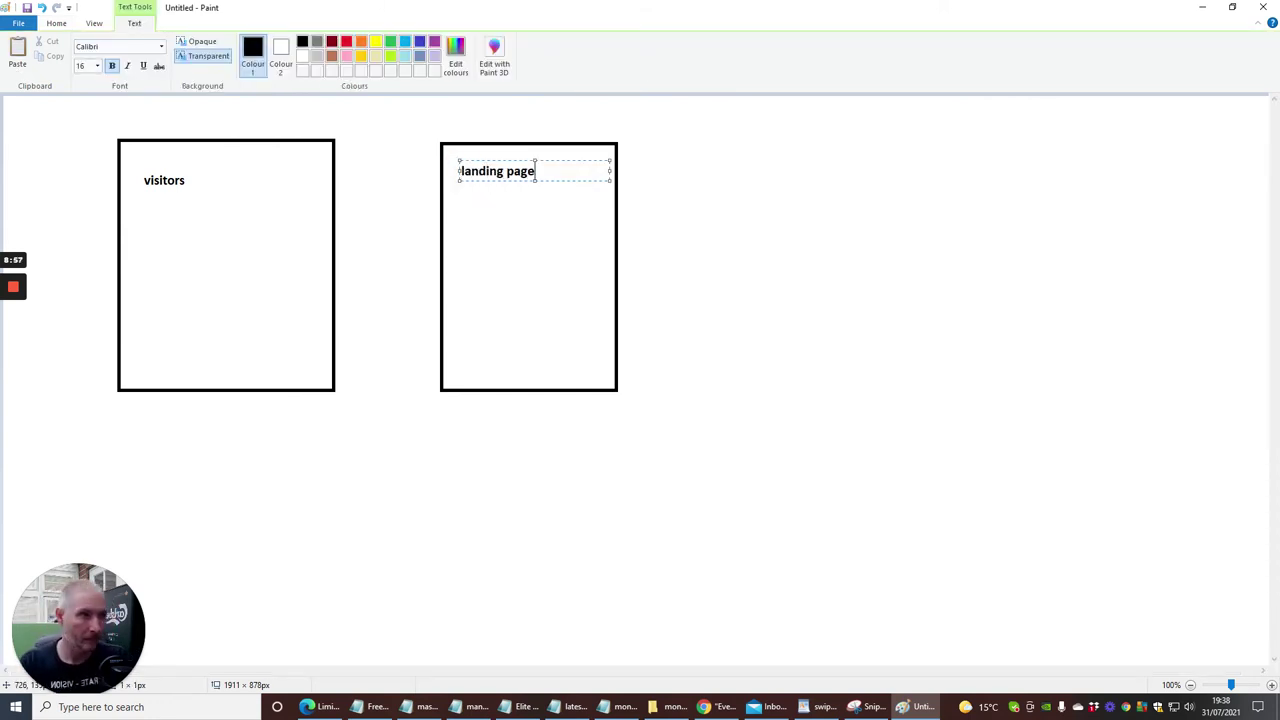
key(Return)
key(Return)
key(Return)
text(enters email)
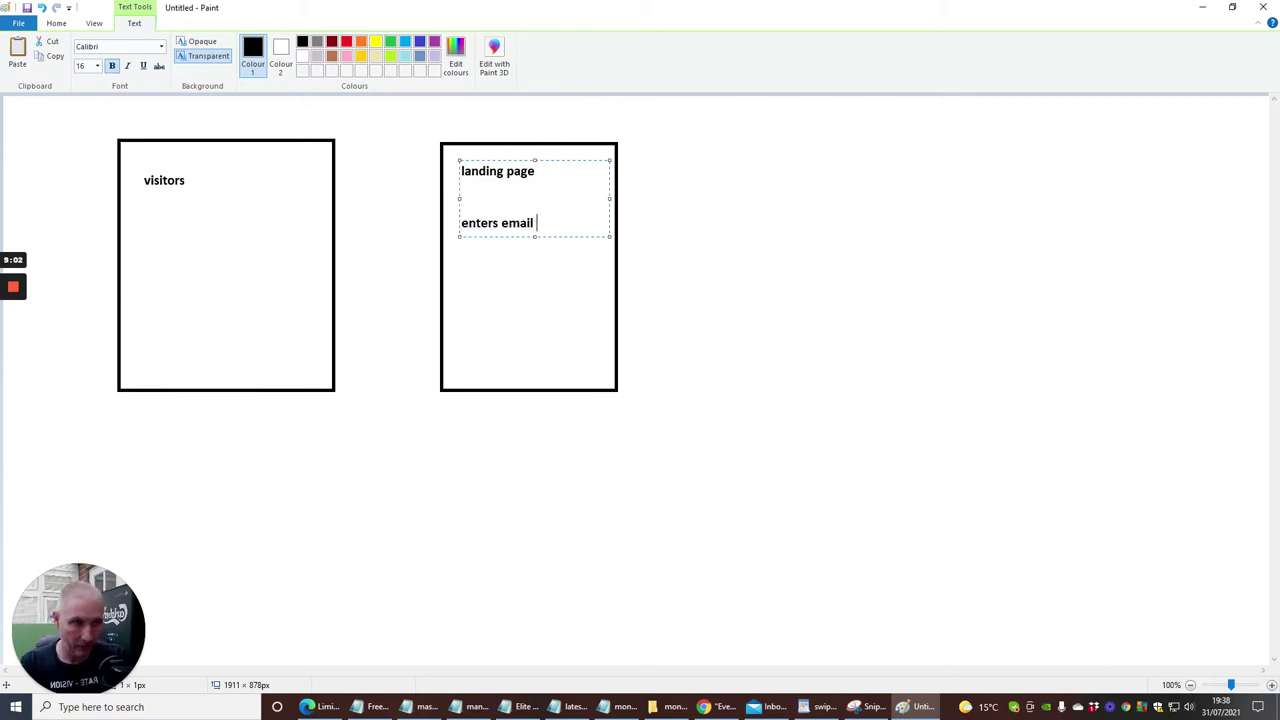
text( address)
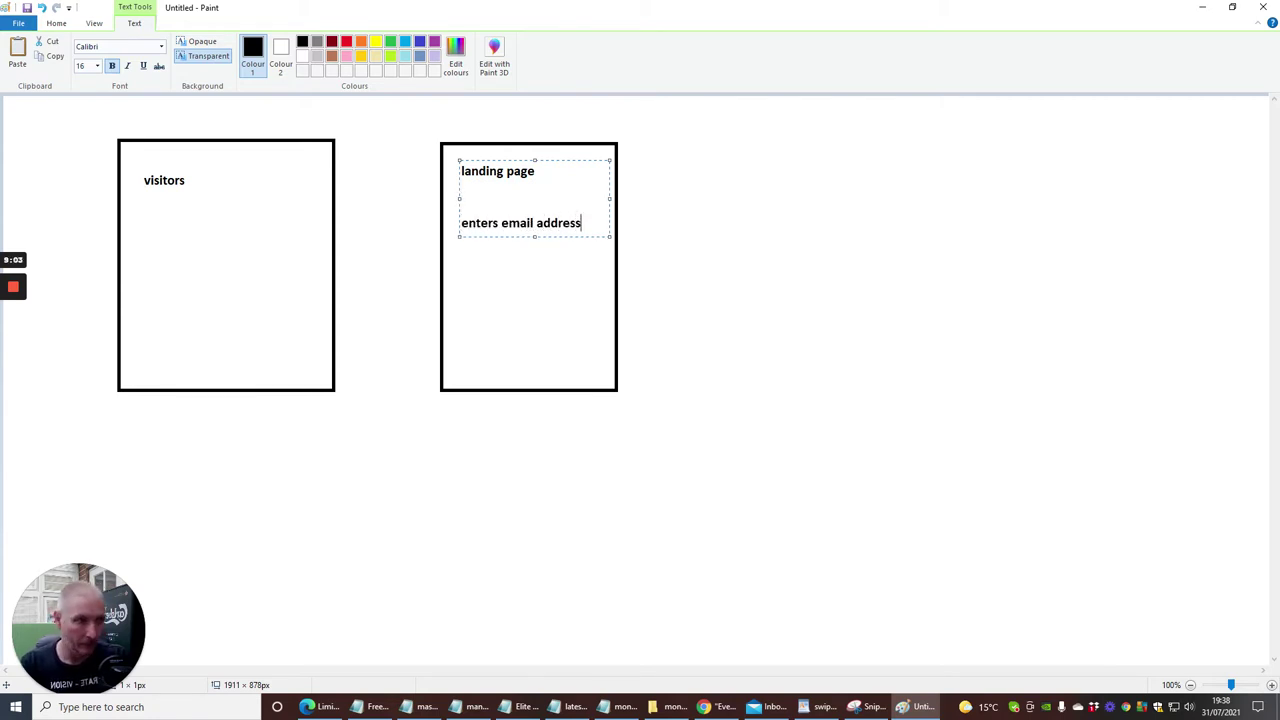
key(Return)
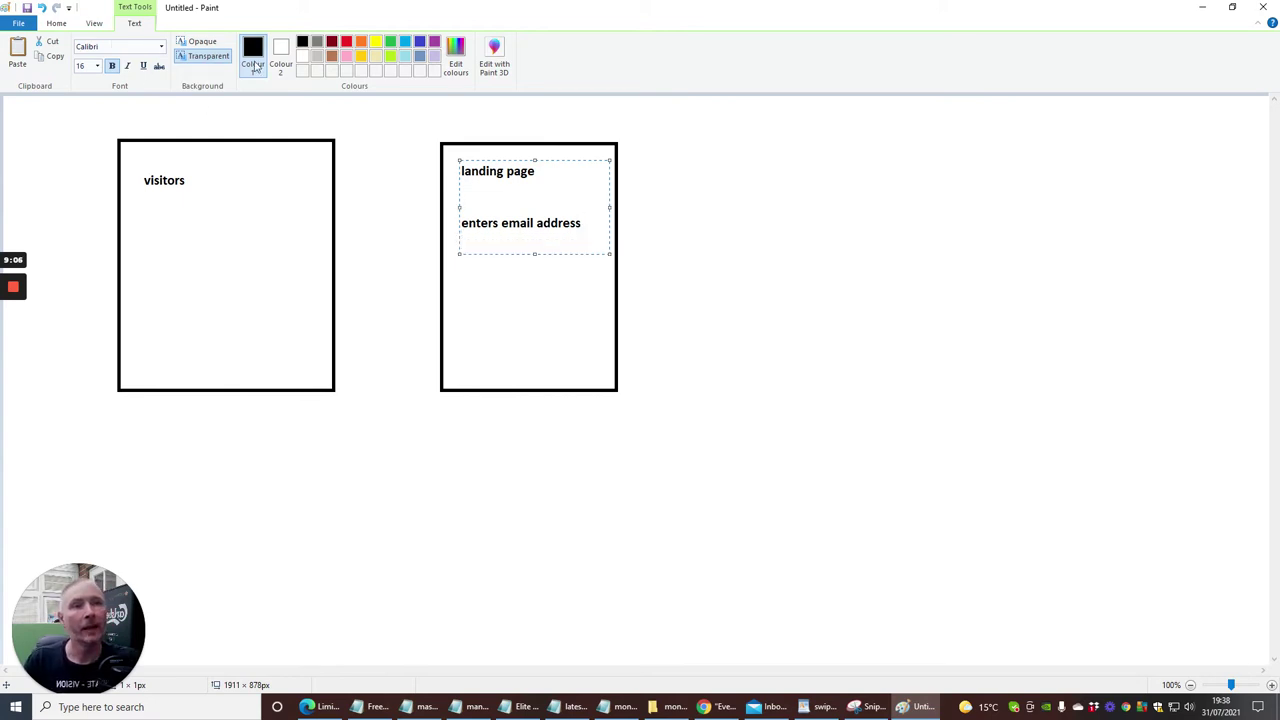
click(94, 23)
click(56, 23)
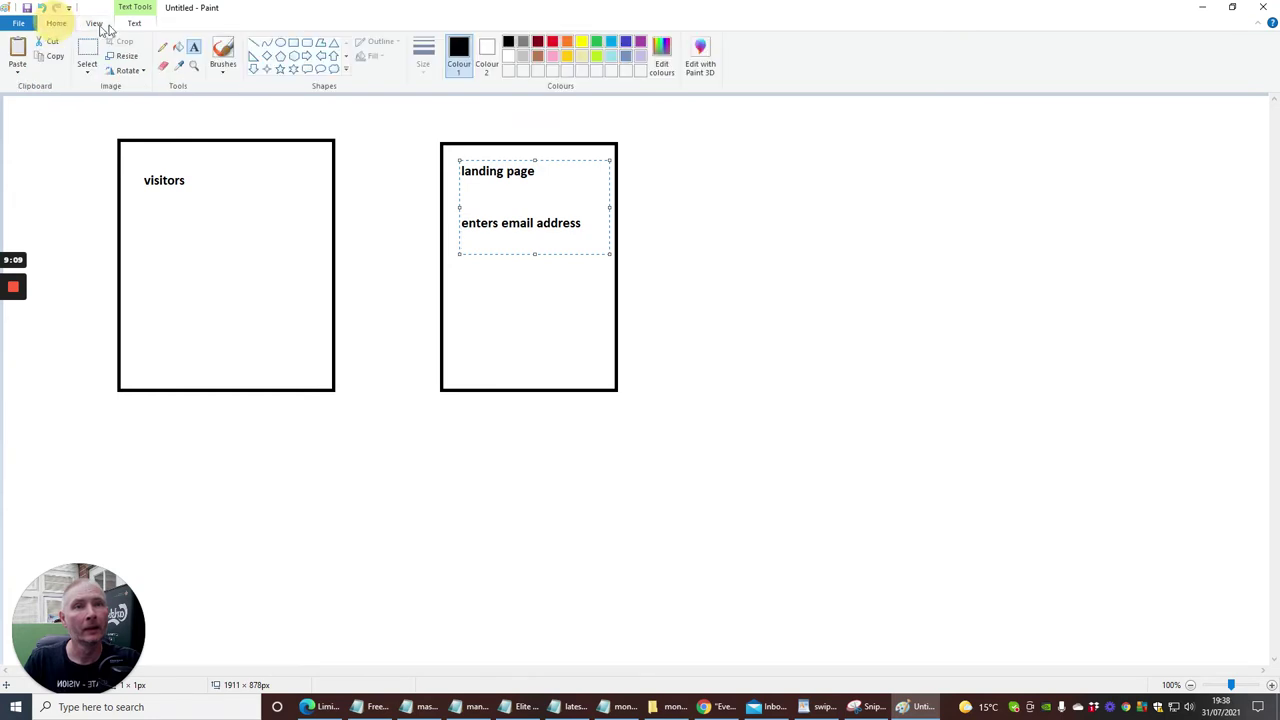
- Scribble two pencil lines beneath the 'enters email address' text
click(163, 48)
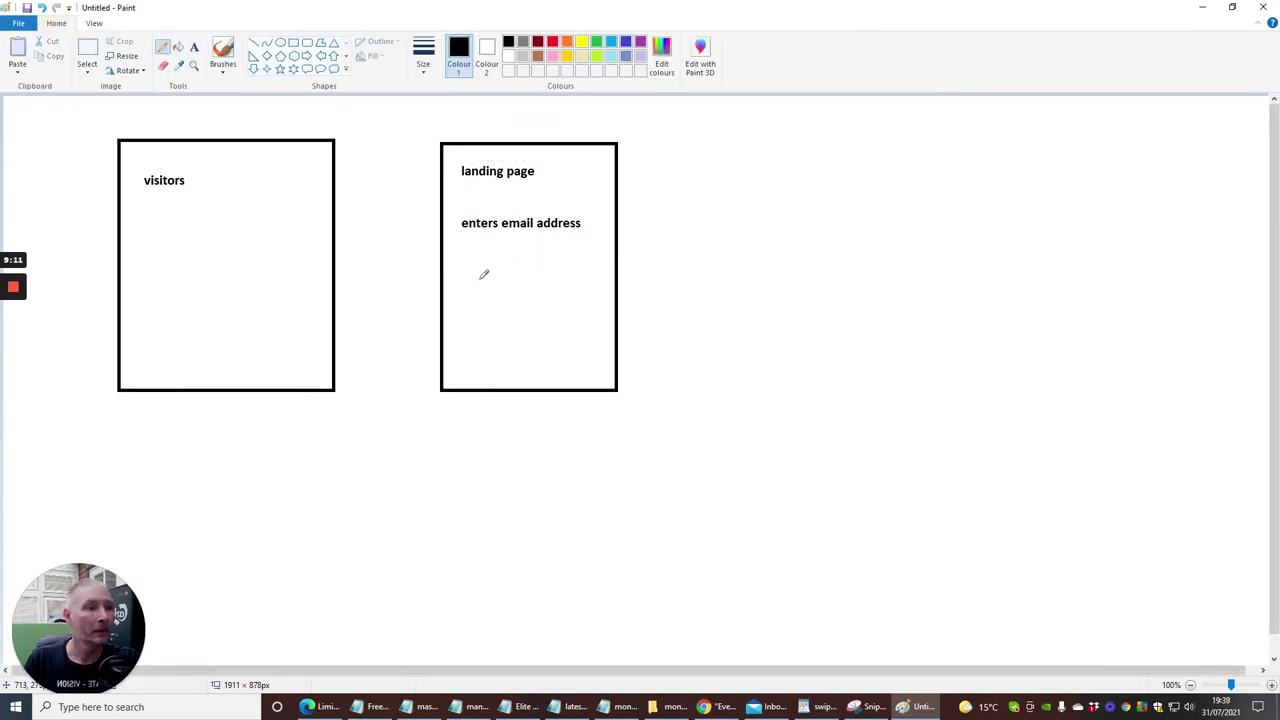
drag(483, 278, 558, 284)
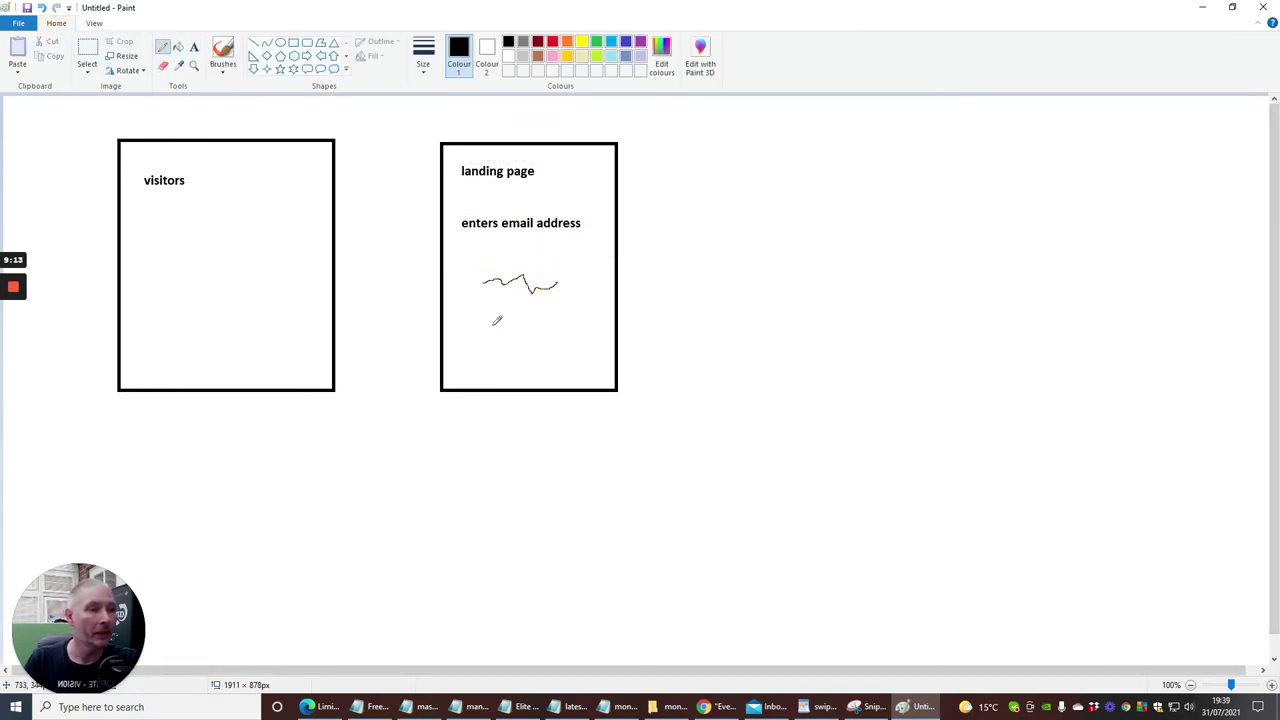
drag(492, 322, 557, 318)
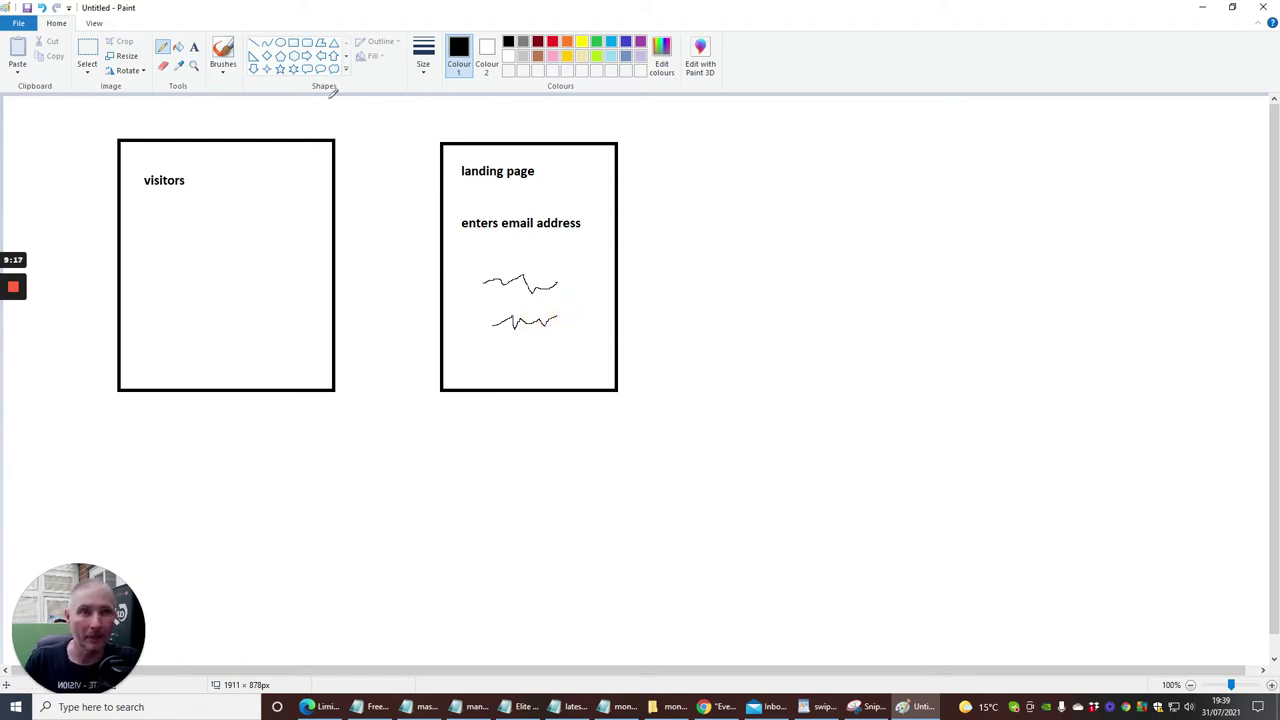
- Draw a downward block arrow below the landing page box
click(254, 69)
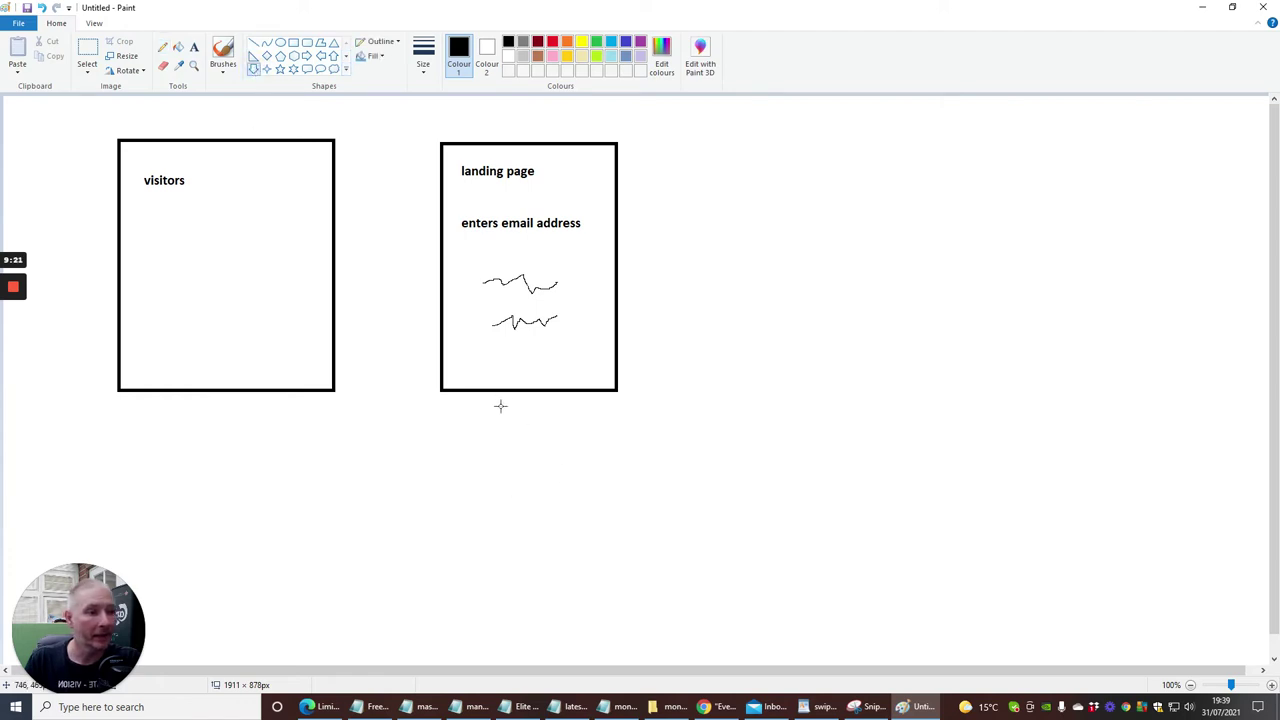
drag(493, 401, 550, 478)
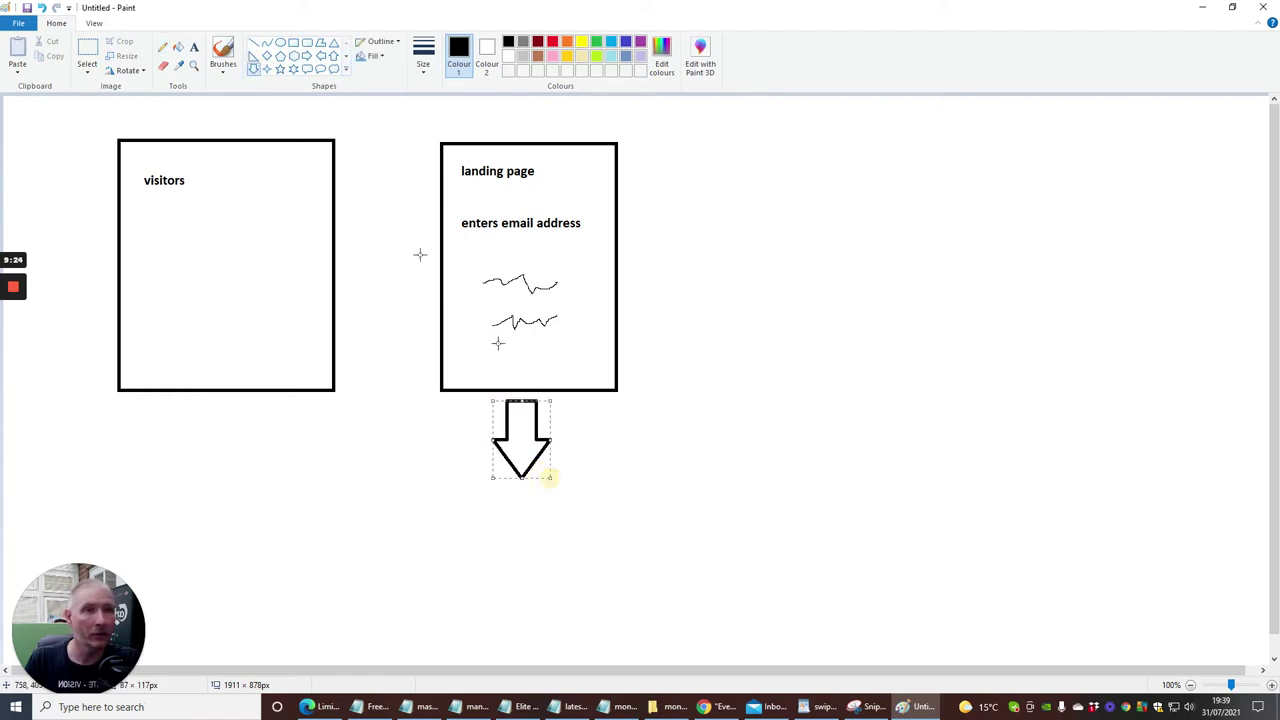
click(281, 43)
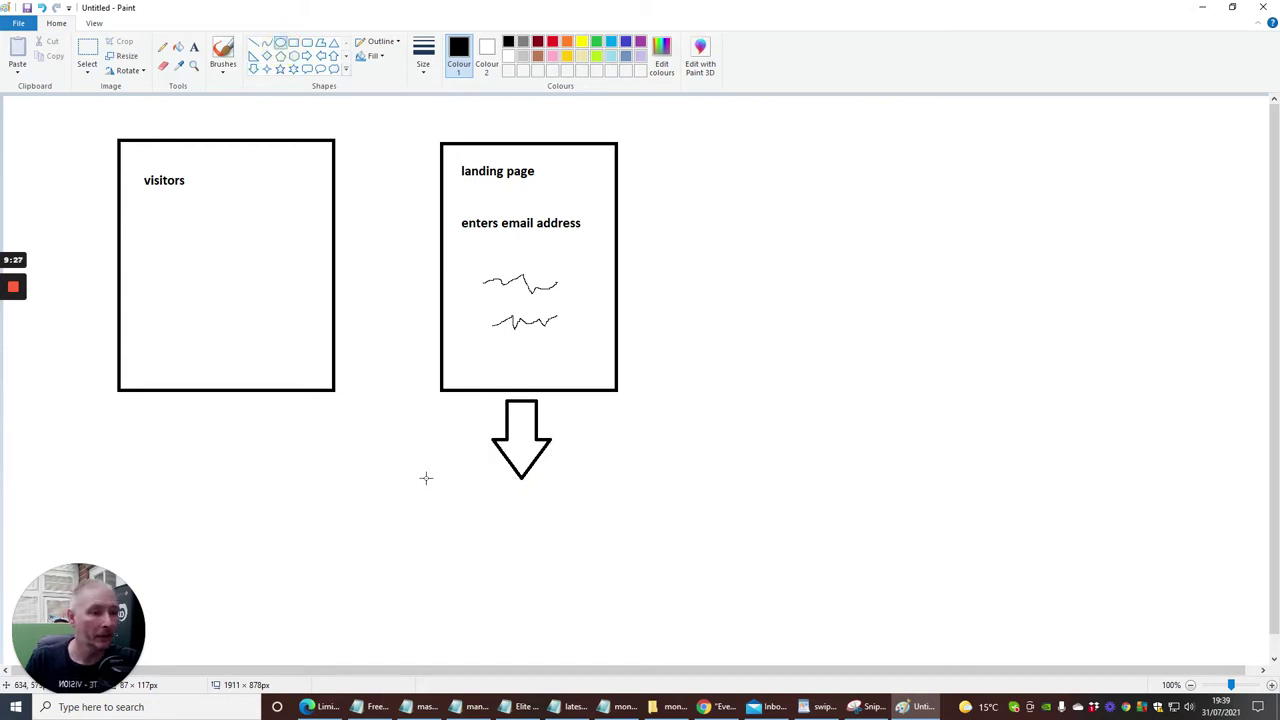
- Draw an ellipse under the arrow labelled 'autoresponder', then switch to the browser's landing page
drag(425, 477, 623, 610)
click(194, 46)
click(442, 524)
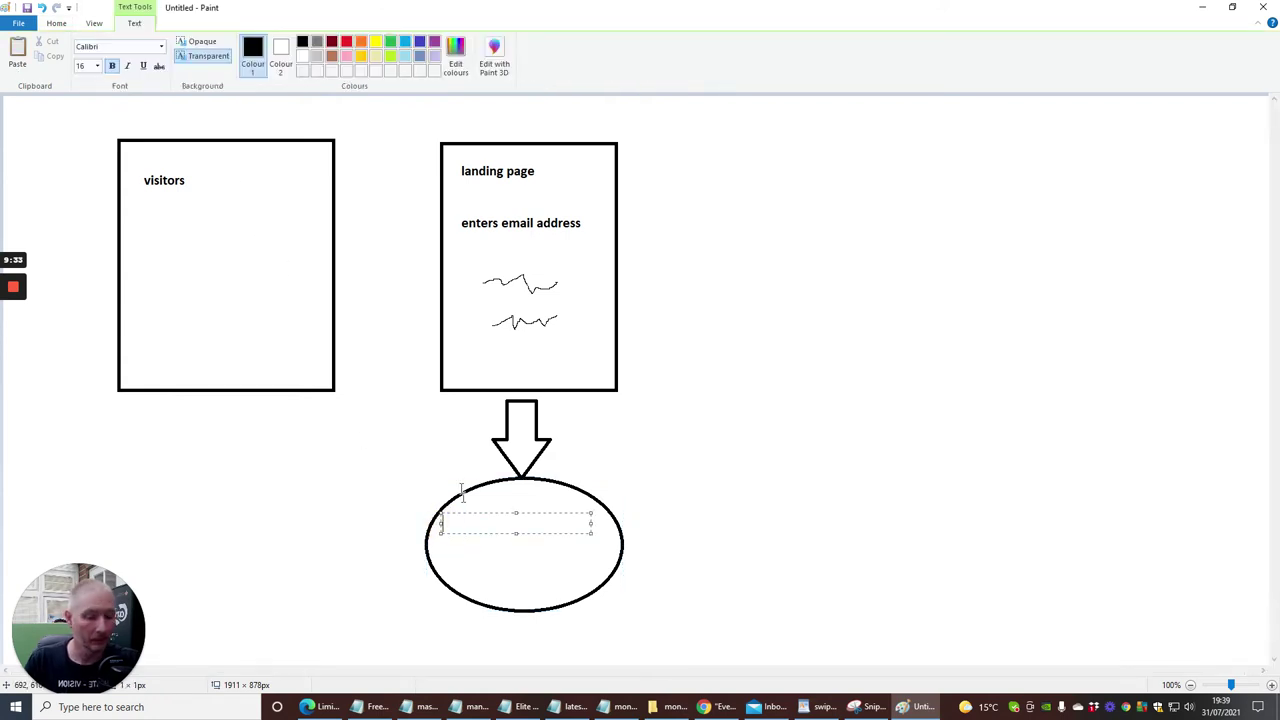
text(auto)
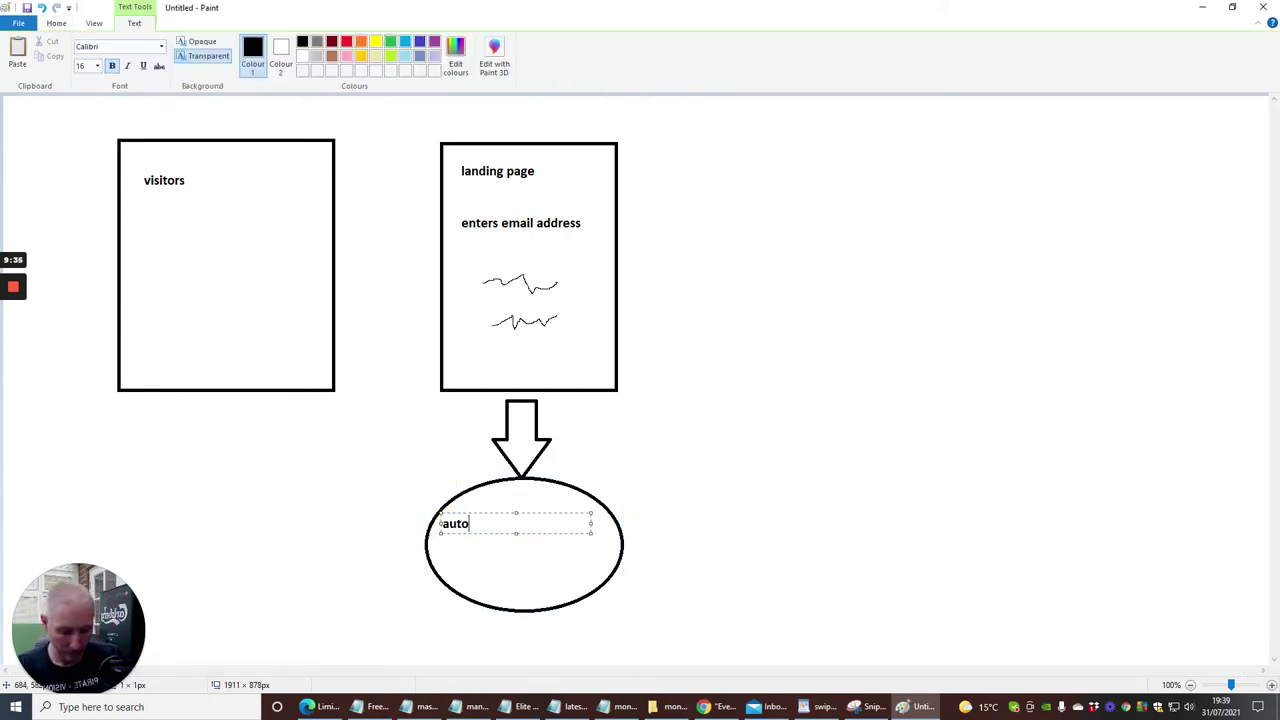
text(responder)
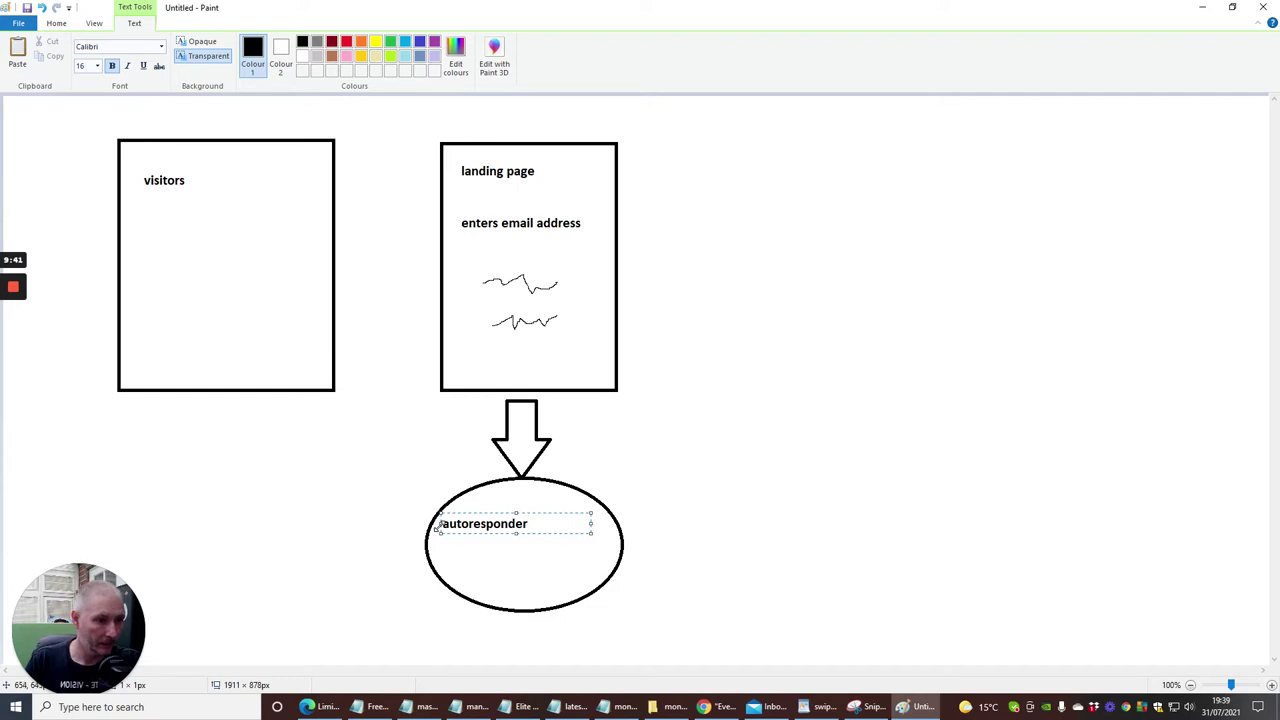
drag(440, 527, 466, 520)
click(741, 531)
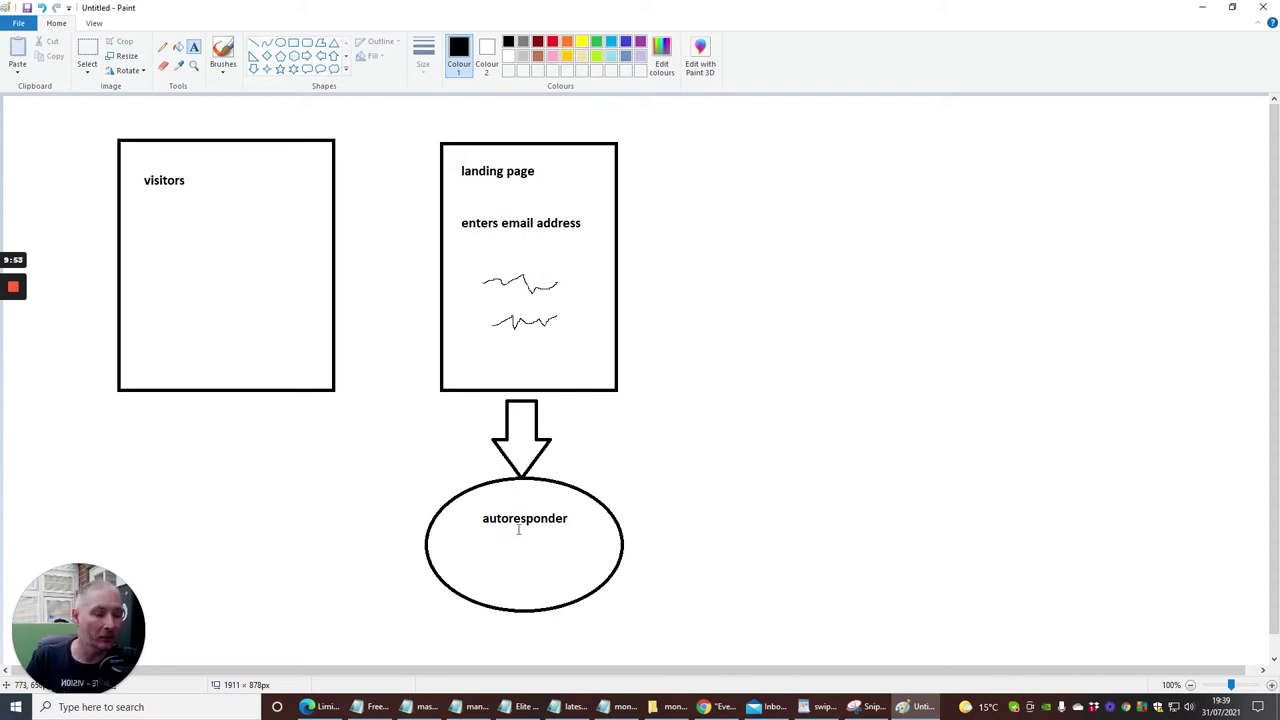
click(575, 518)
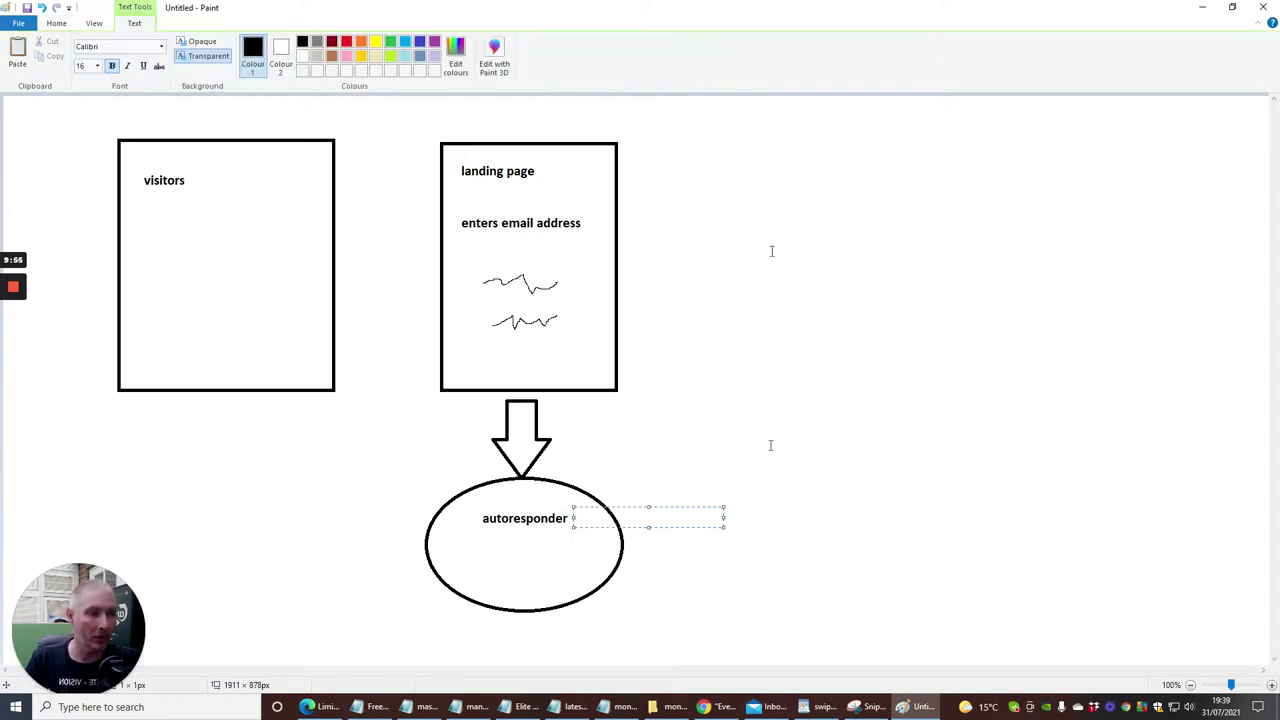
click(730, 708)
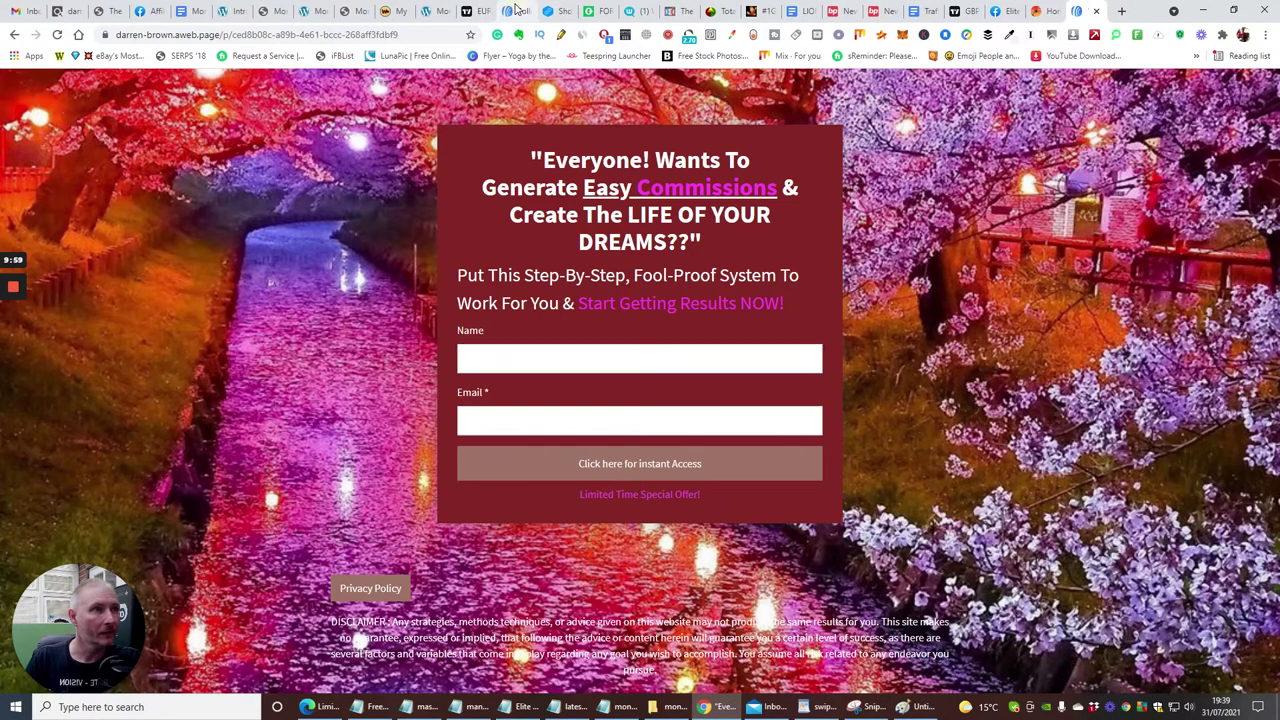
- Scroll through the Follow Up Series list to confirm it runs to 60 daily messages
scroll(430, 246, down, 12)
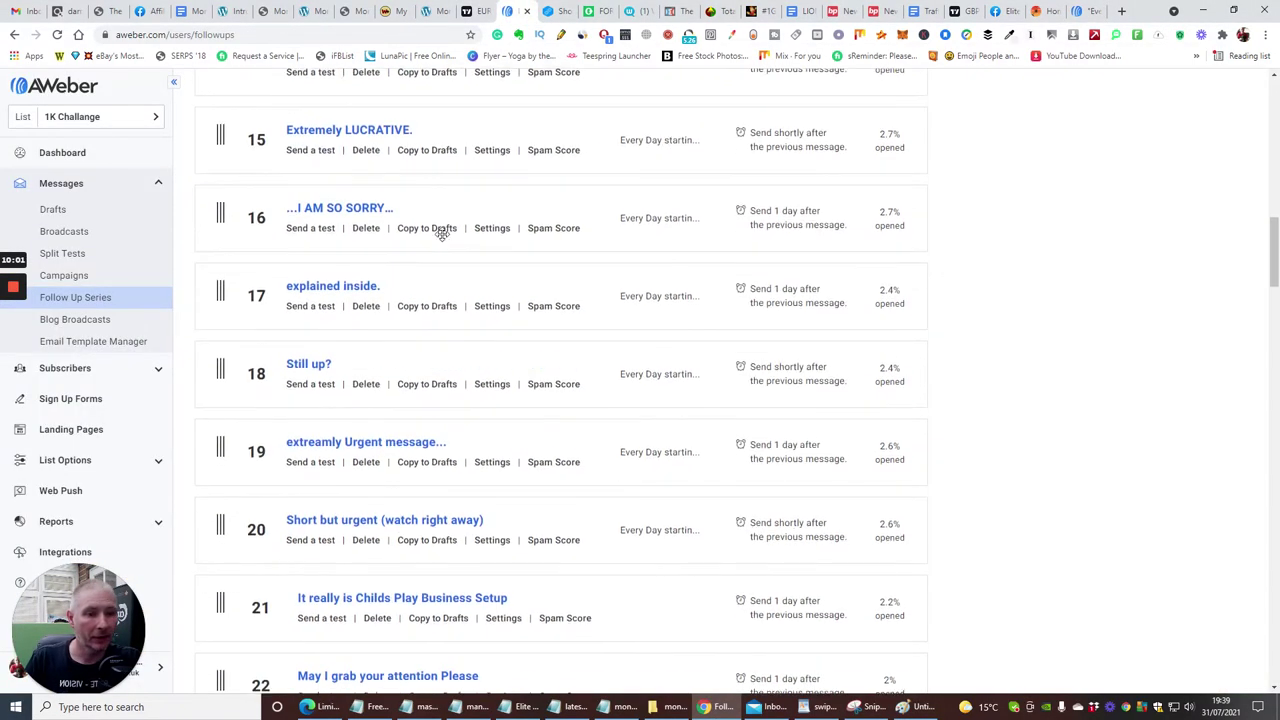
scroll(443, 240, down, 9)
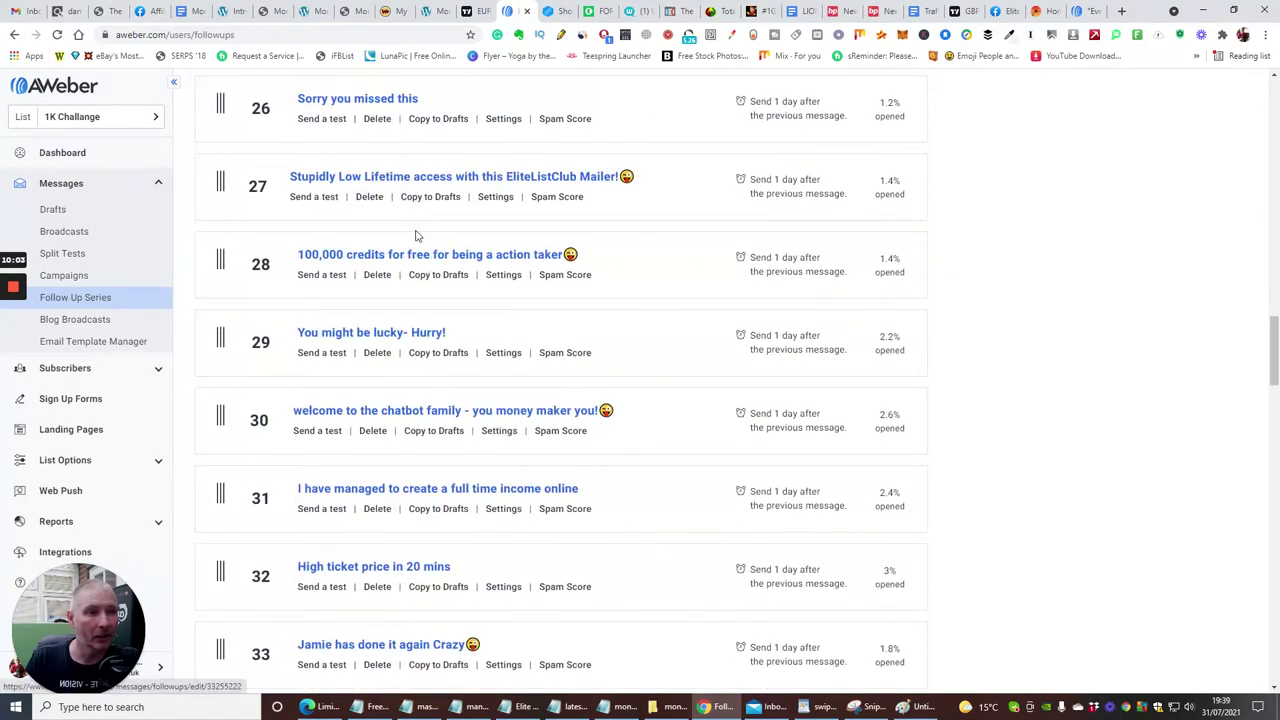
scroll(458, 200, down, 13)
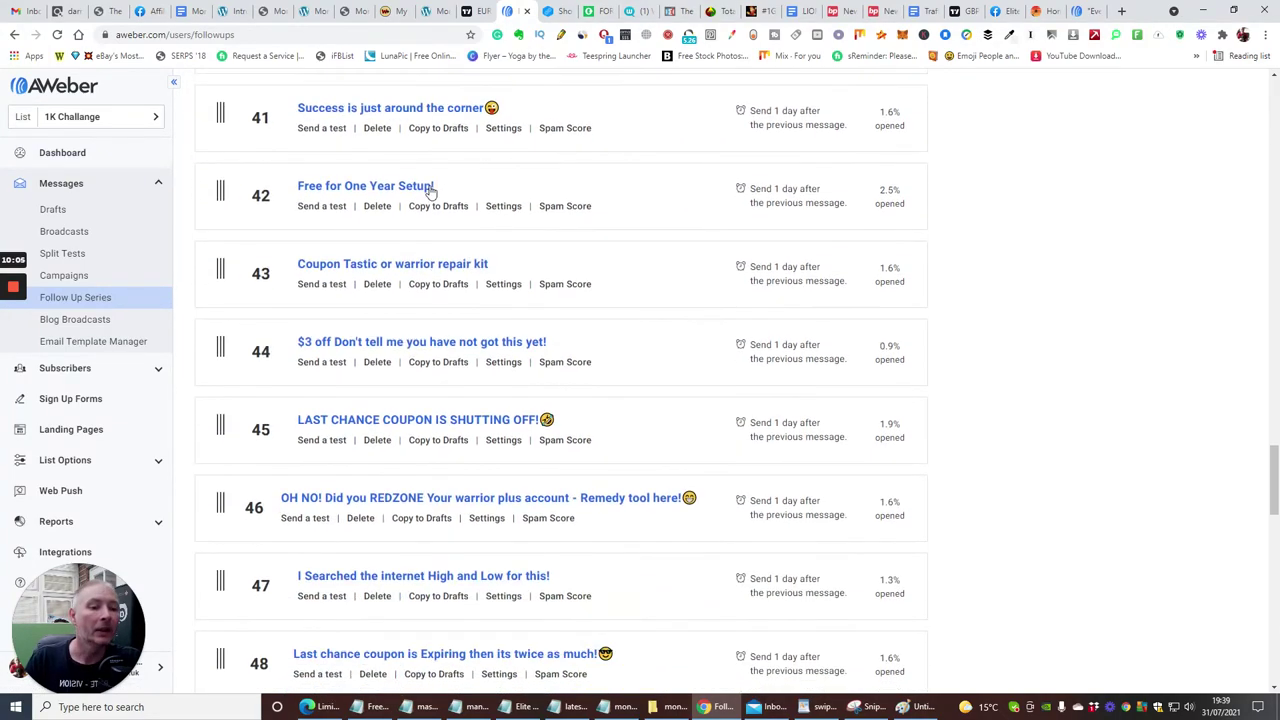
scroll(428, 190, down, 13)
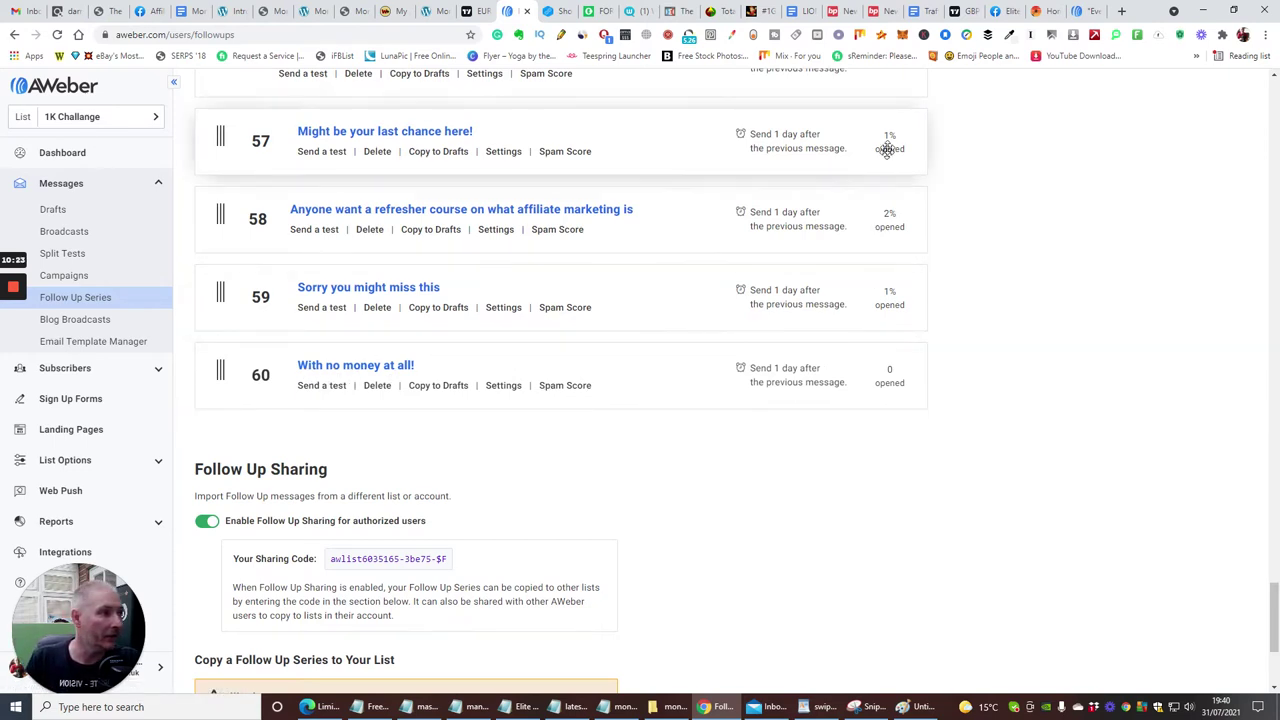
scroll(870, 275, up, 4)
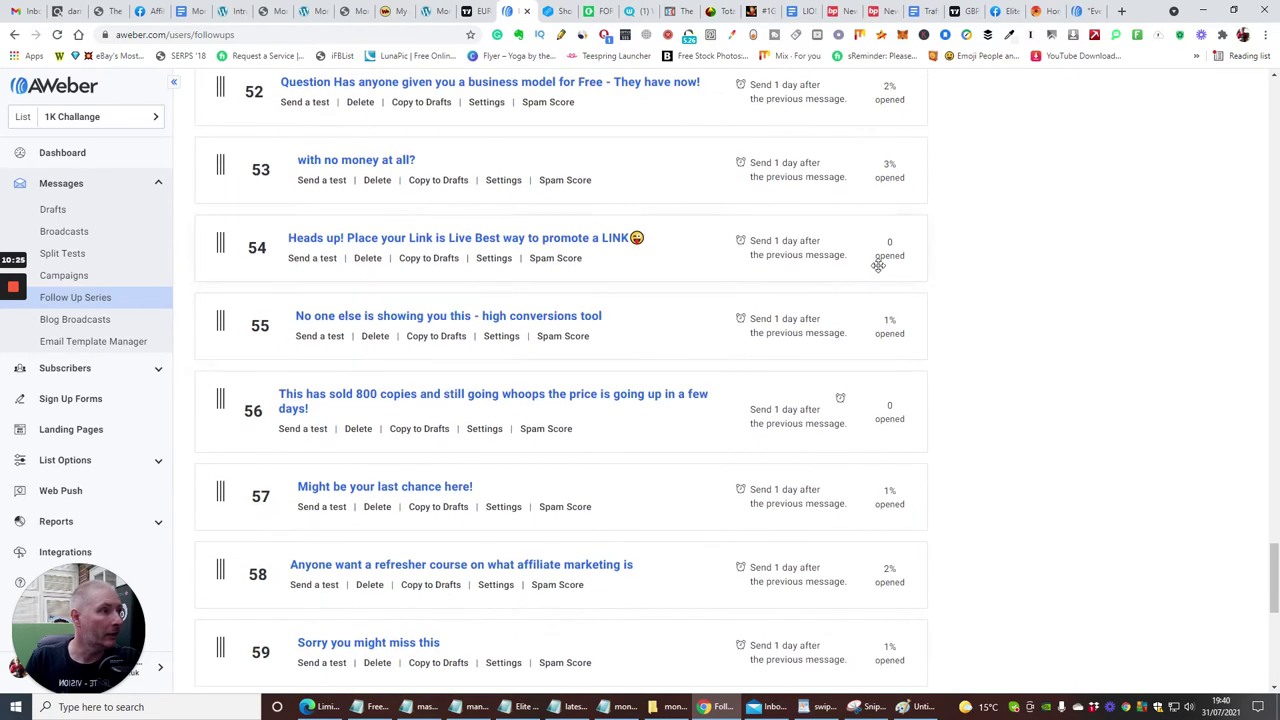
scroll(858, 285, up, 2)
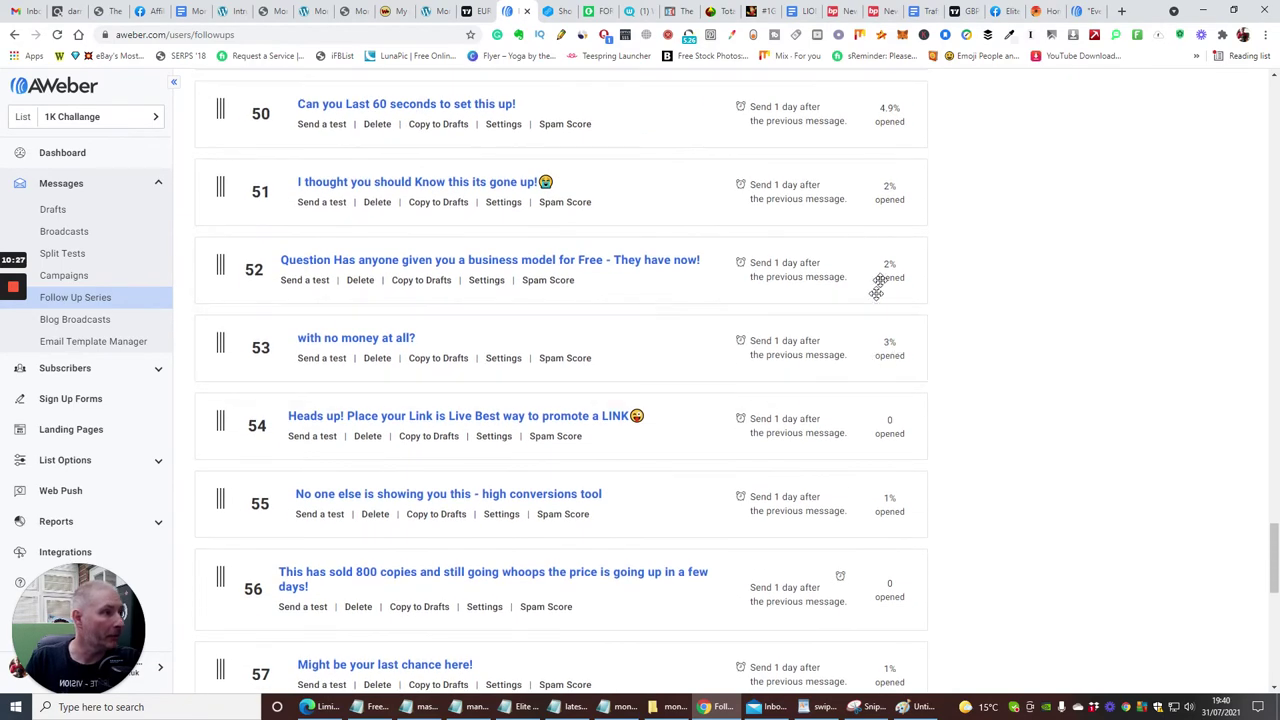
scroll(571, 146, up, 2)
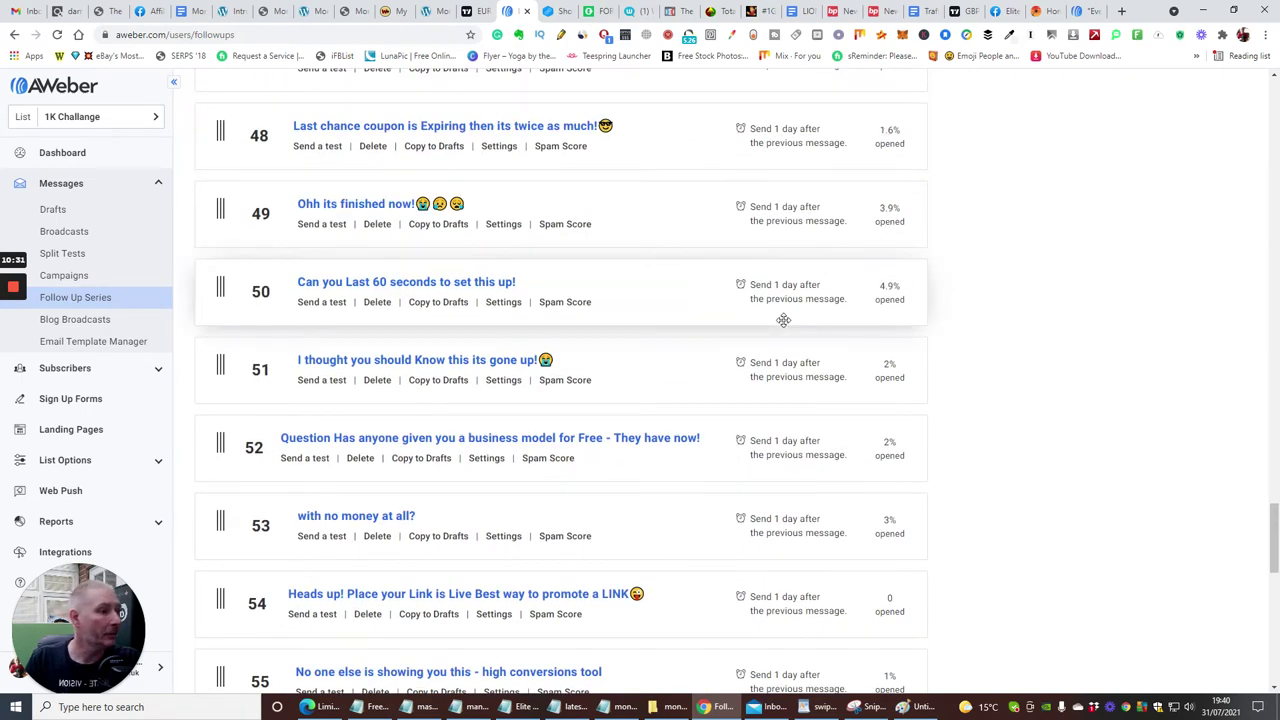
scroll(780, 330, down, 5)
scroll(770, 345, down, 6)
scroll(766, 346, up, 5)
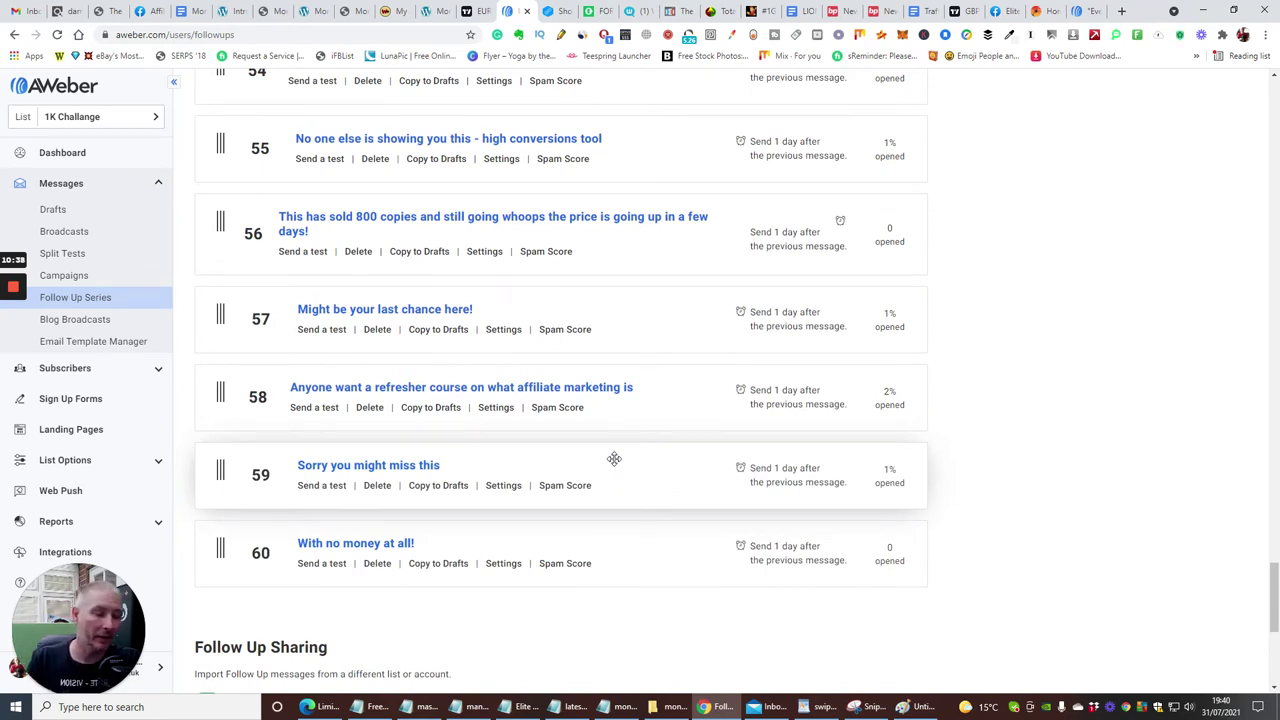
- Open the 'Sorry you might miss this email' message and scroll through its content
click(352, 466)
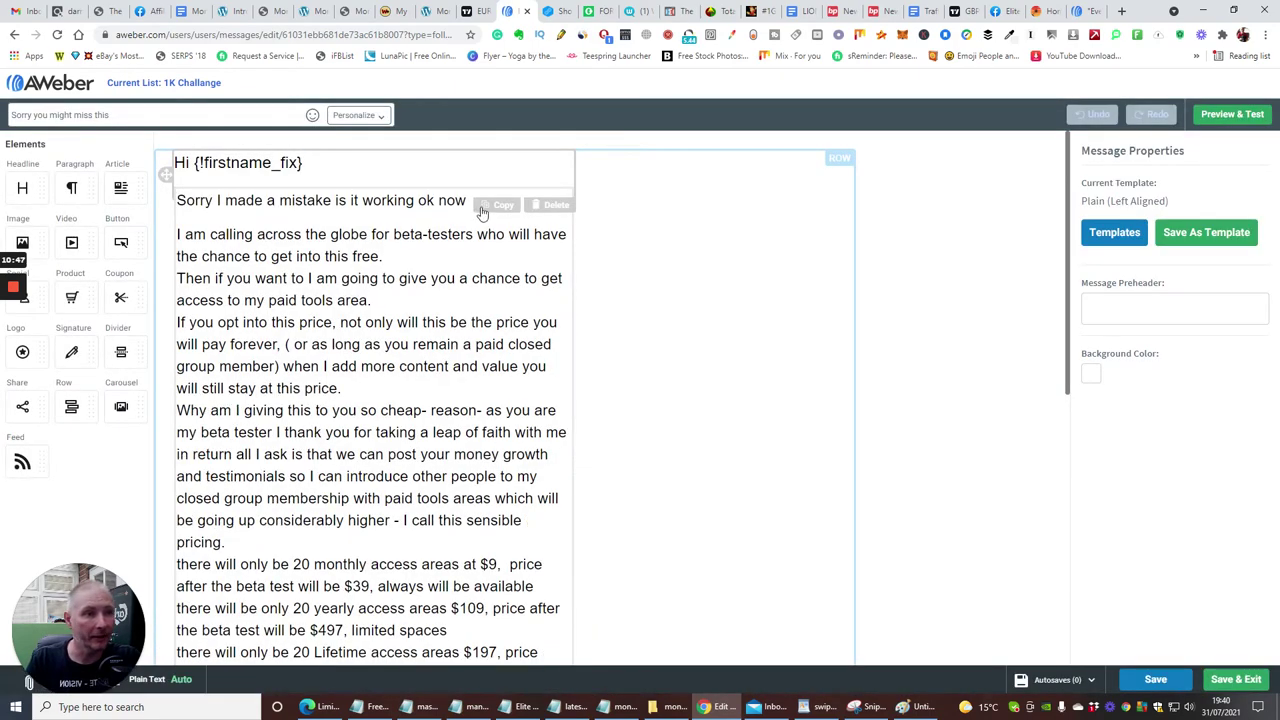
scroll(482, 212, down, 5)
scroll(482, 212, up, 3)
scroll(370, 400, up, 2)
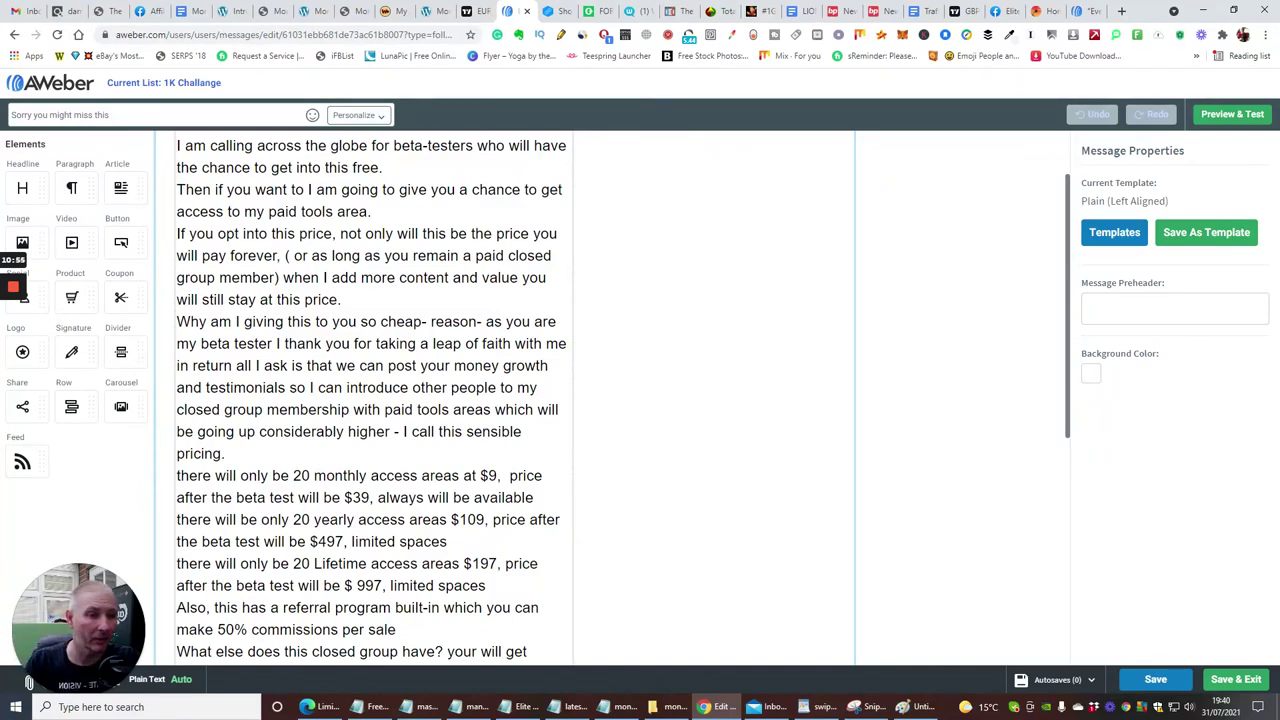
scroll(373, 400, down, 5)
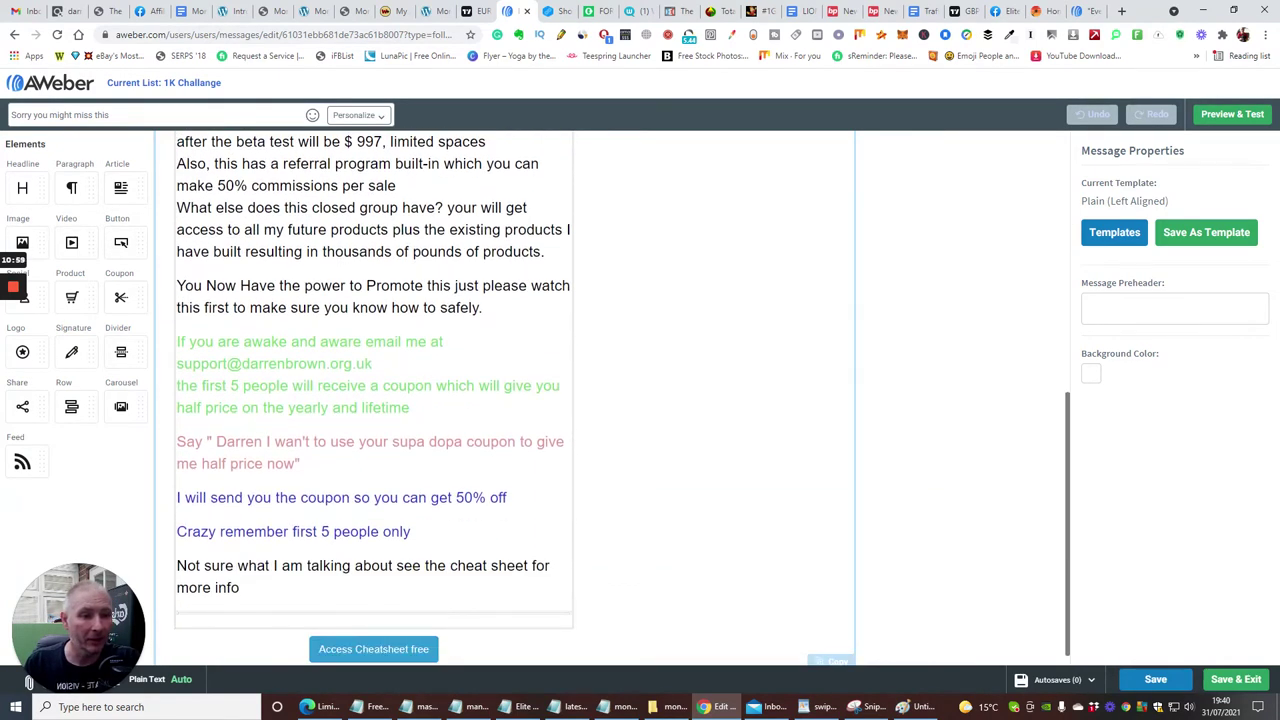
scroll(373, 400, up, 5)
scroll(373, 400, down, 5)
scroll(373, 400, up, 5)
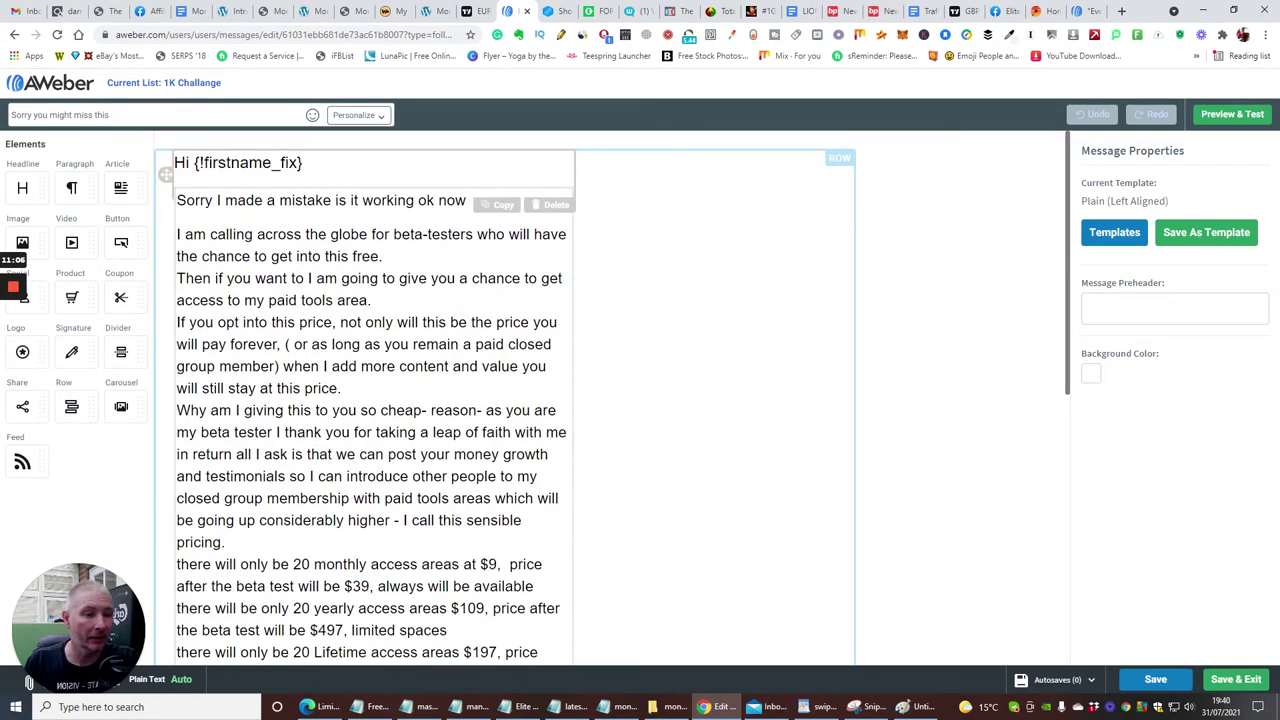
scroll(373, 400, down, 6)
scroll(373, 400, up, 3)
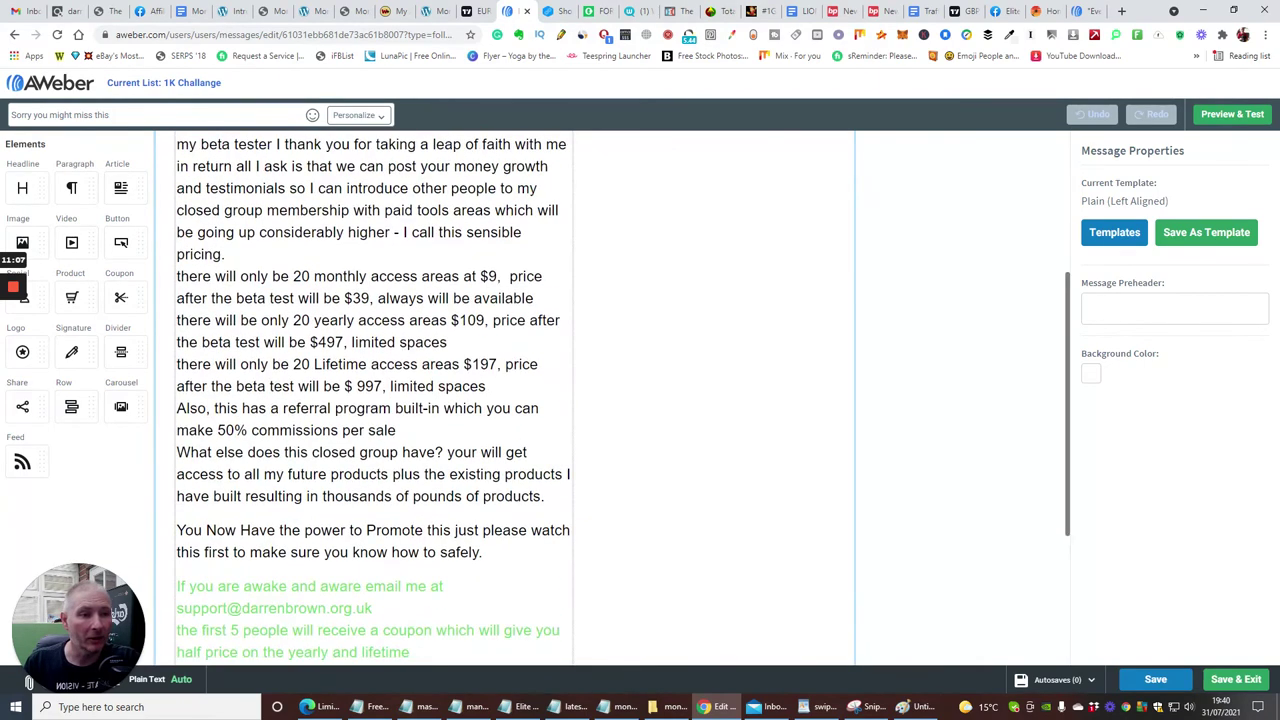
scroll(287, 353, down, 3)
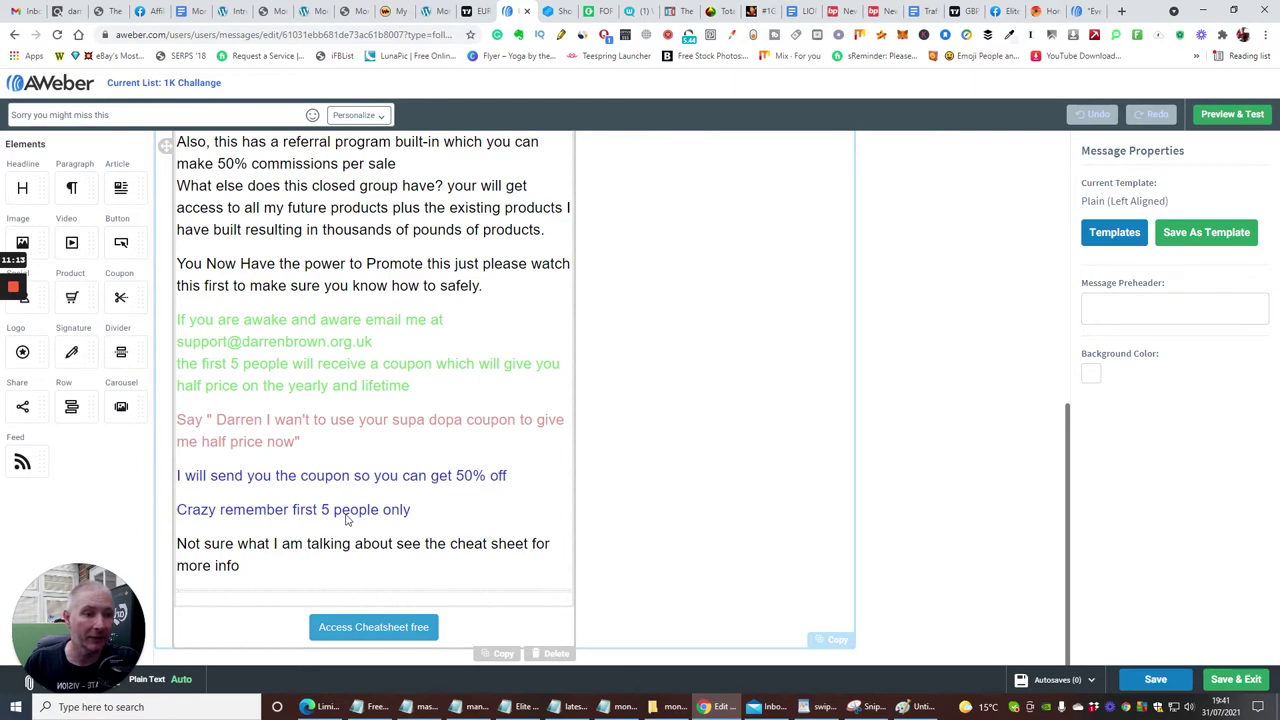
scroll(405, 407, up, 6)
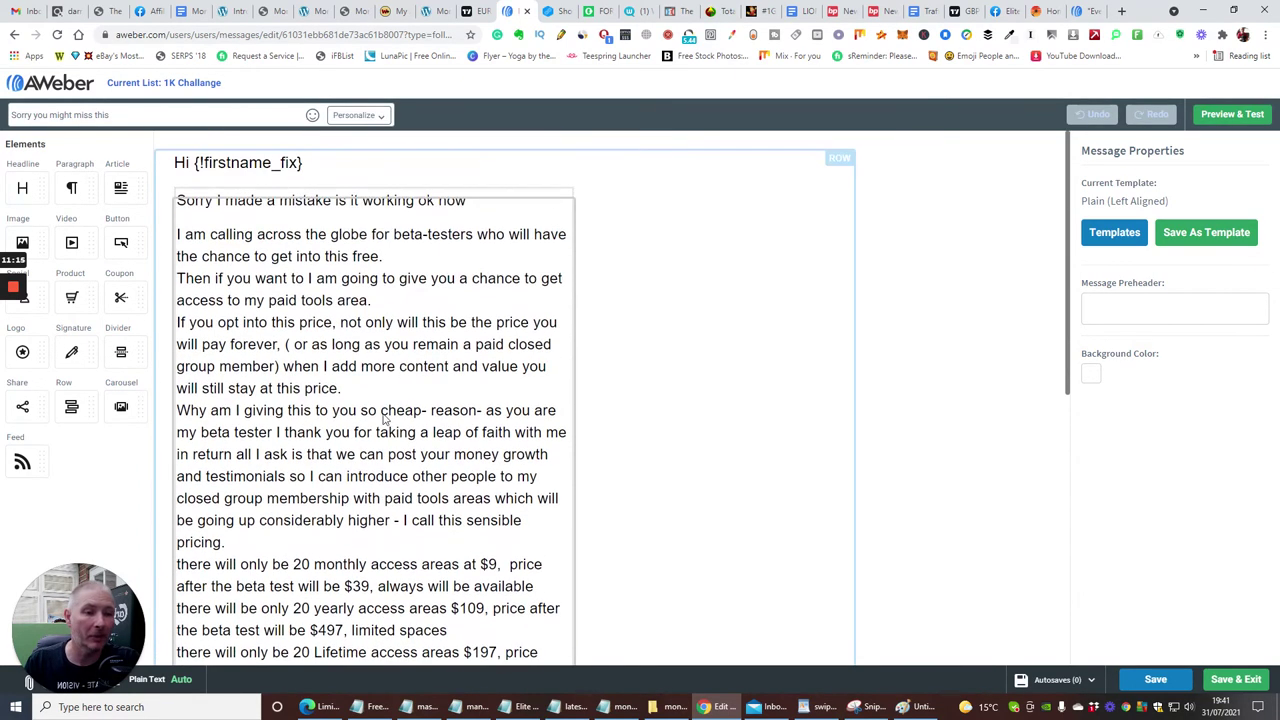
scroll(384, 420, down, 4)
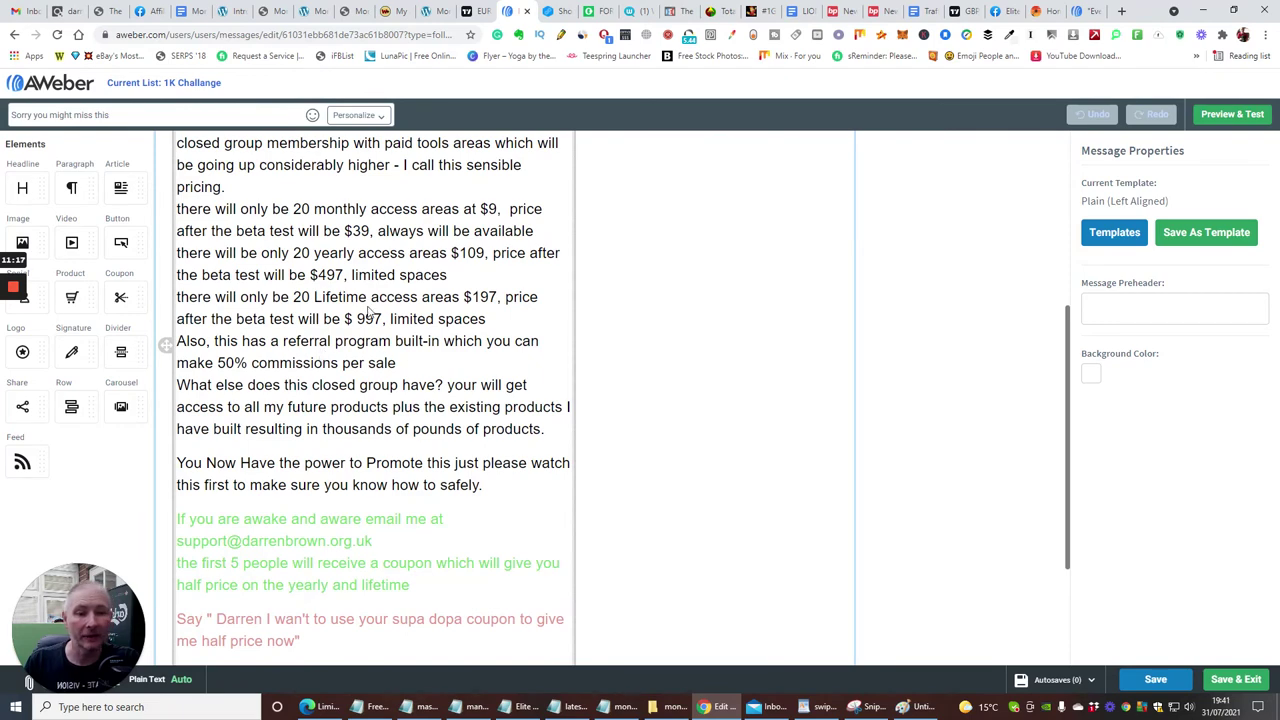
scroll(440, 290, up, 4)
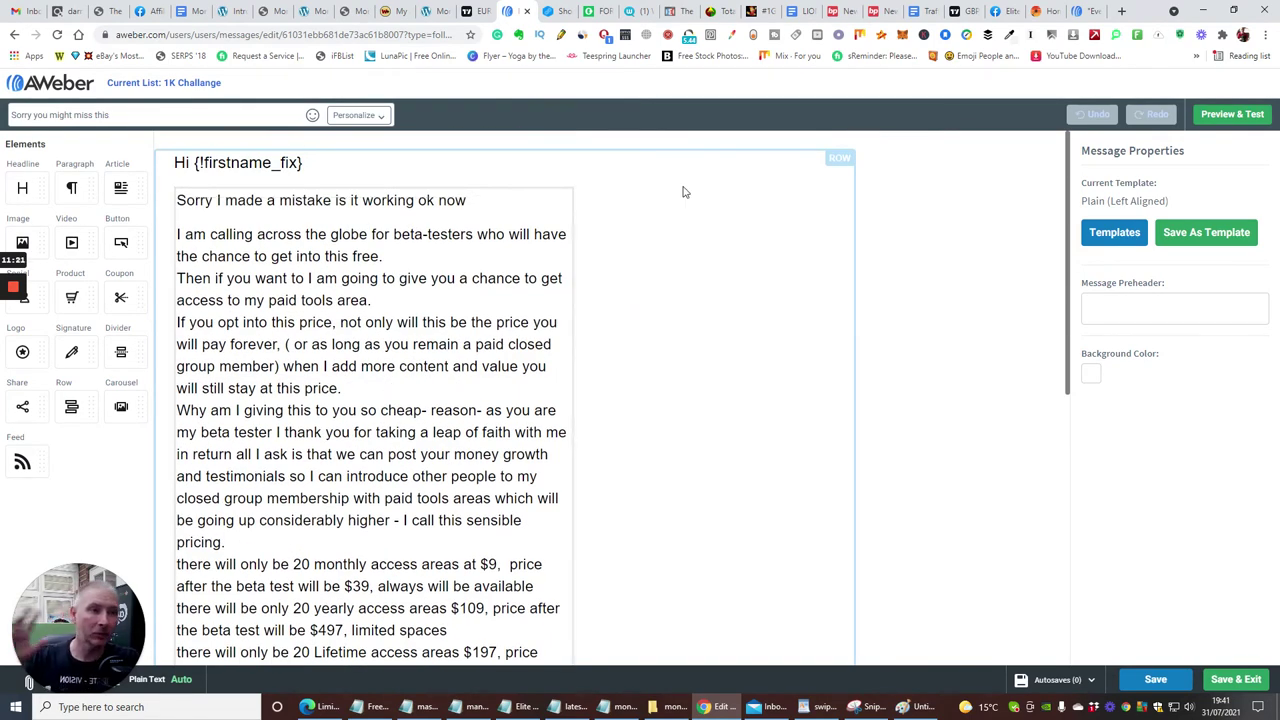
scroll(371, 280, down, 5)
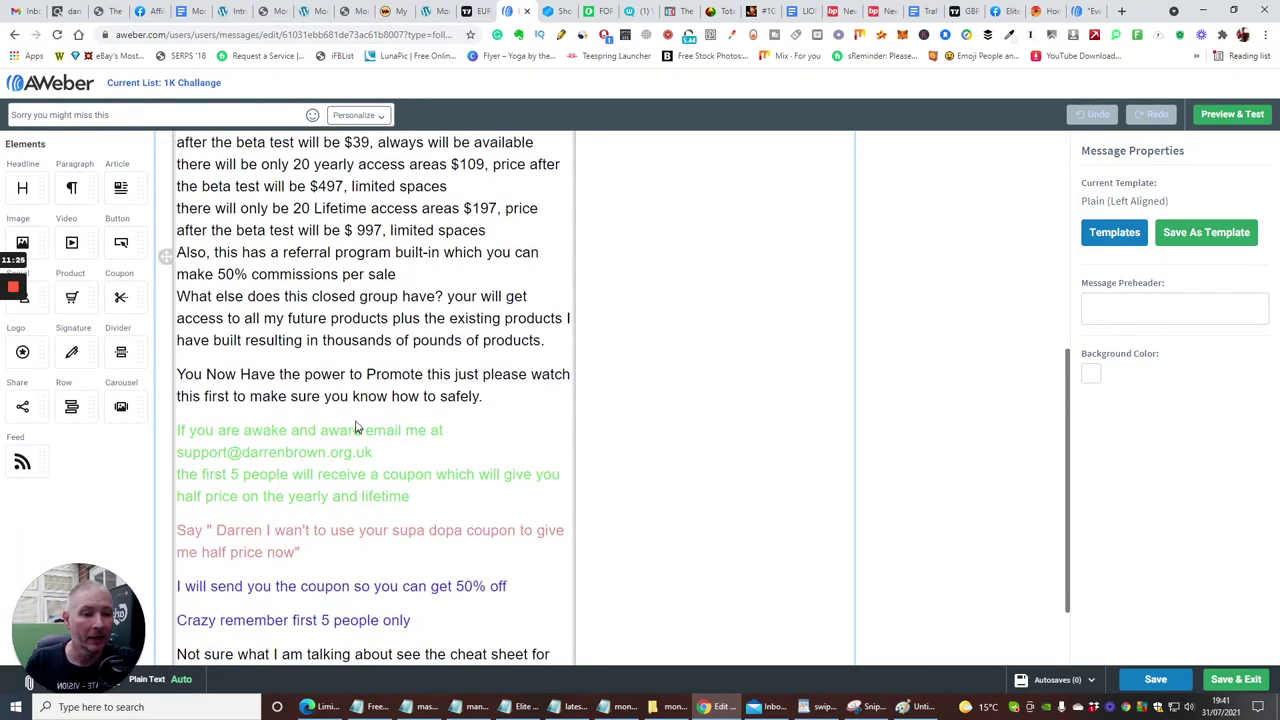
scroll(357, 428, down, 1)
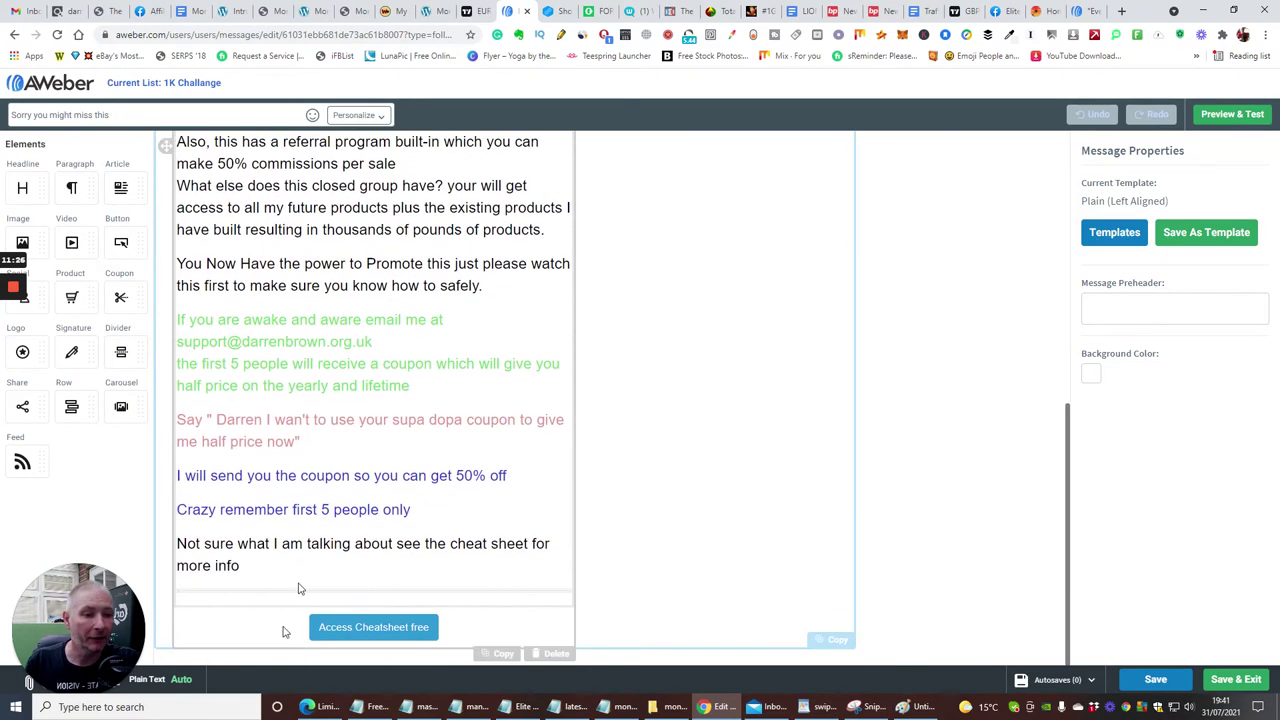
- Preview the email and follow its Access Cheatsheet link to the Builderall signup page
click(371, 630)
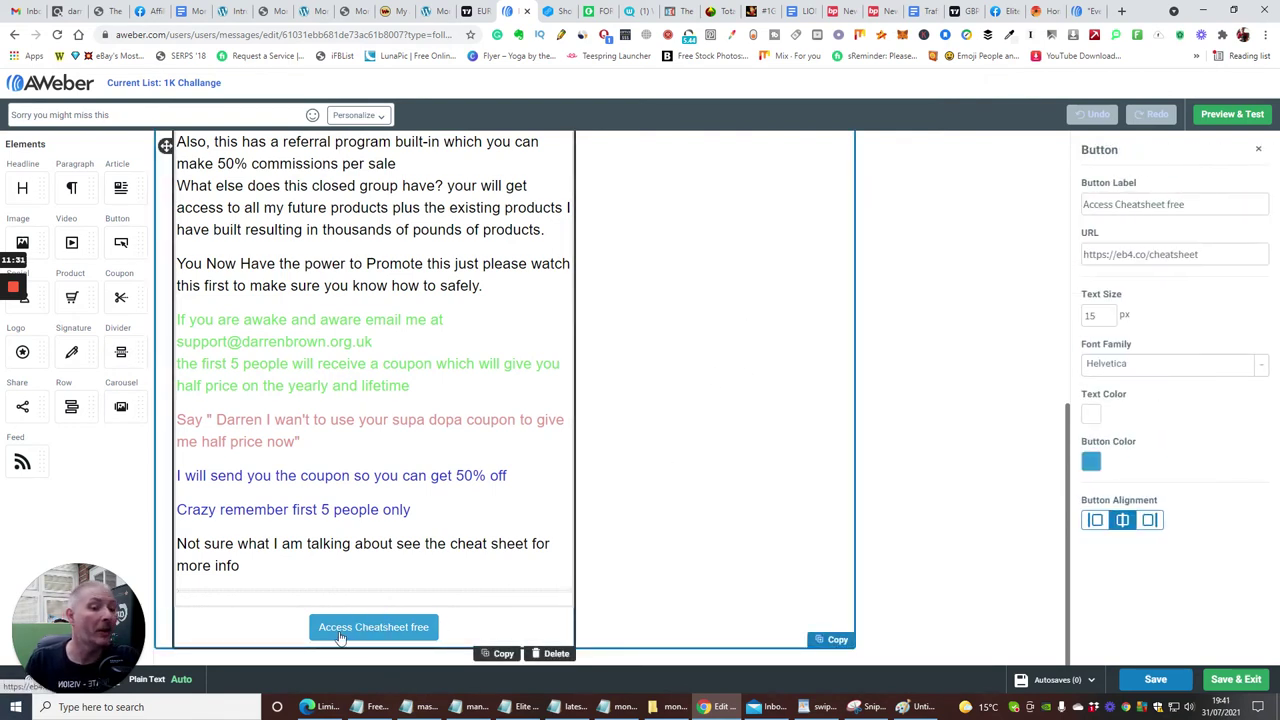
click(1222, 115)
scroll(520, 429, down, 5)
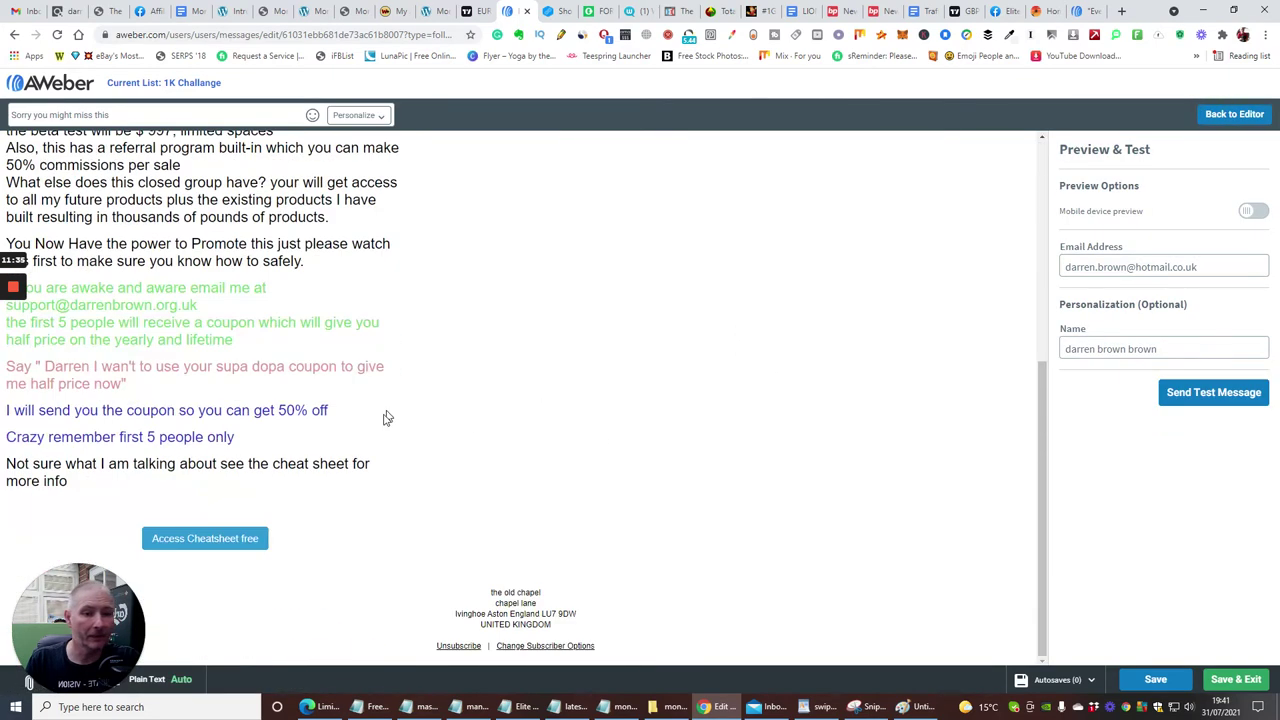
click(240, 541)
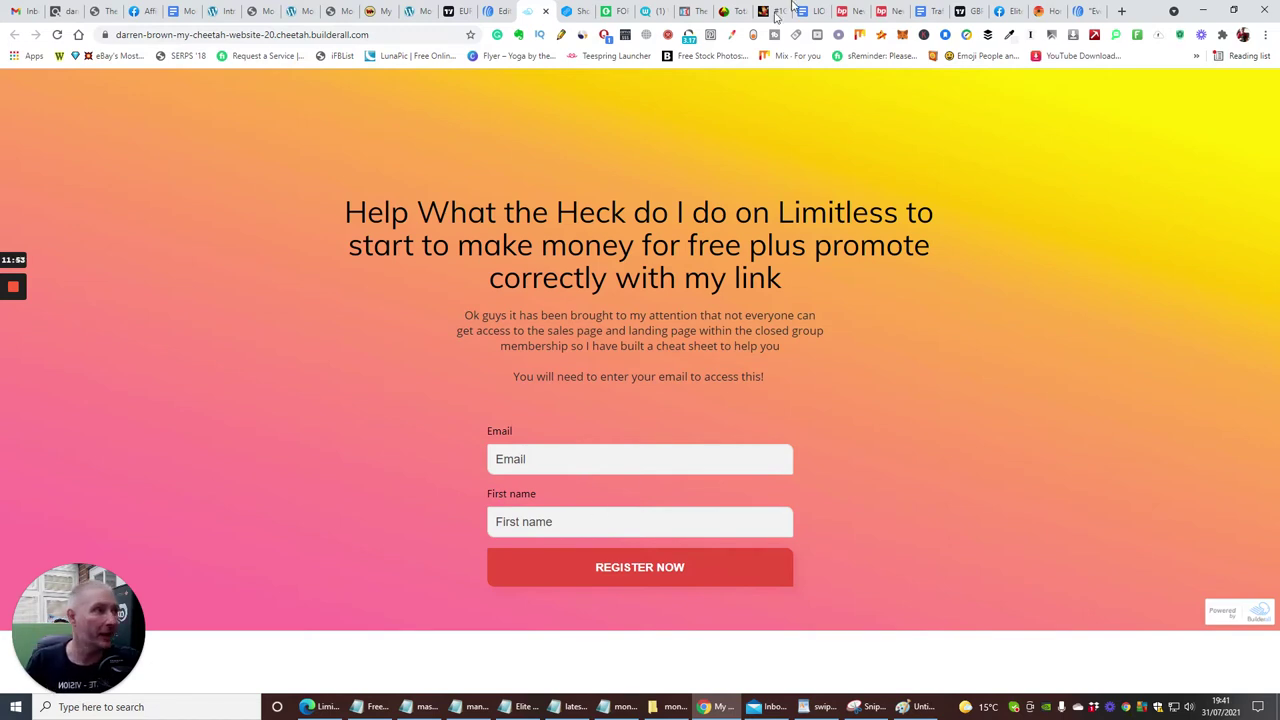
- Switch back to the 'Everyone! Wants To Generate Easy Commissions' landing page tab
click(1082, 11)
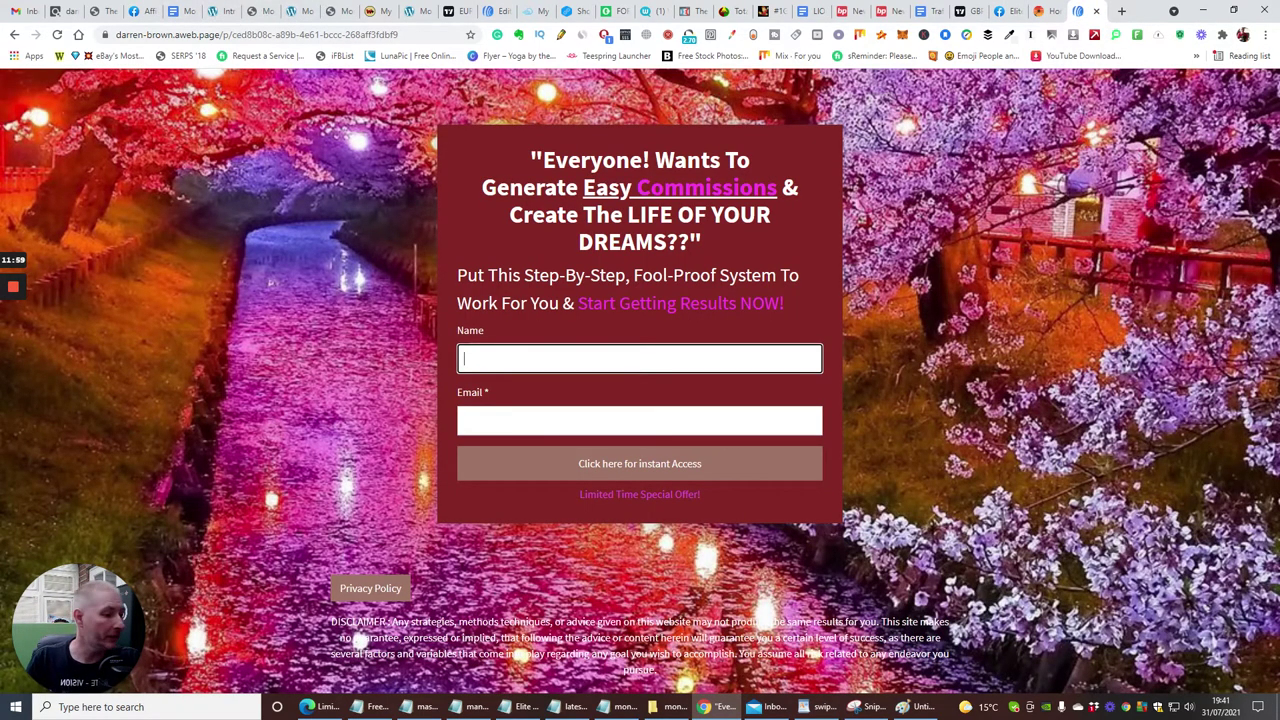
- Add a '60 sequences' line beneath 'autoresponder' inside the ellipse
click(912, 707)
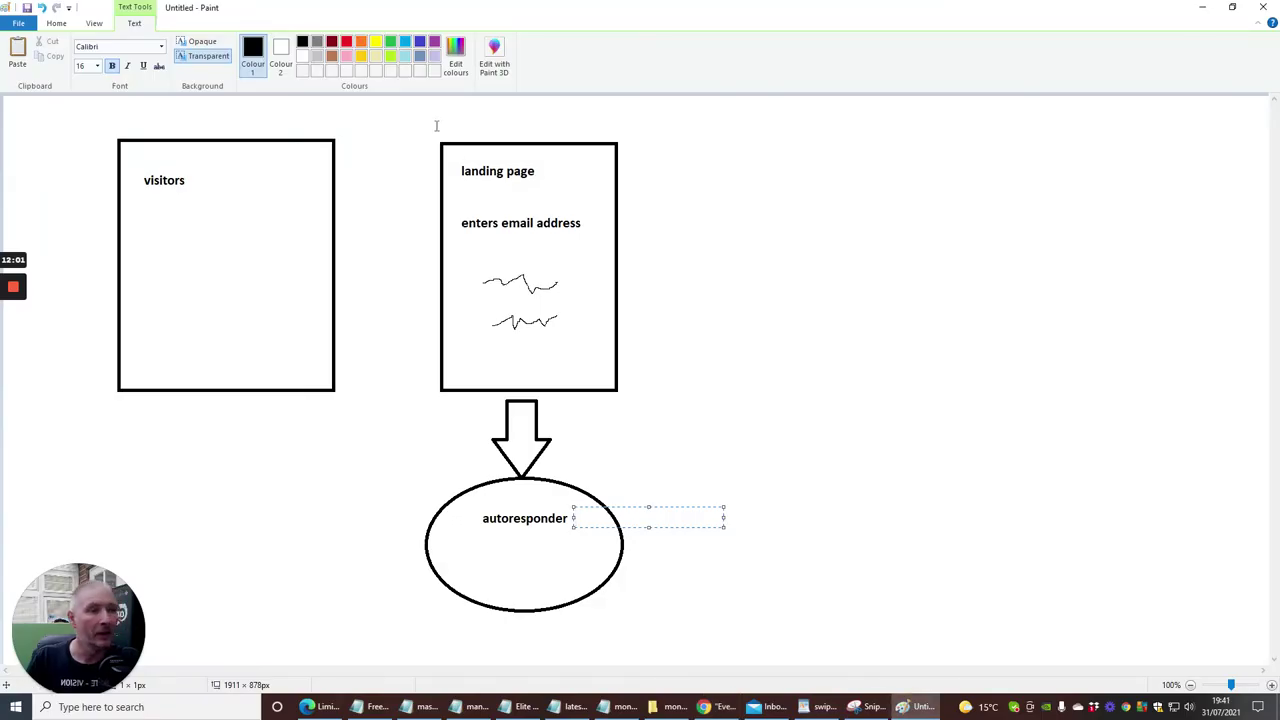
click(537, 552)
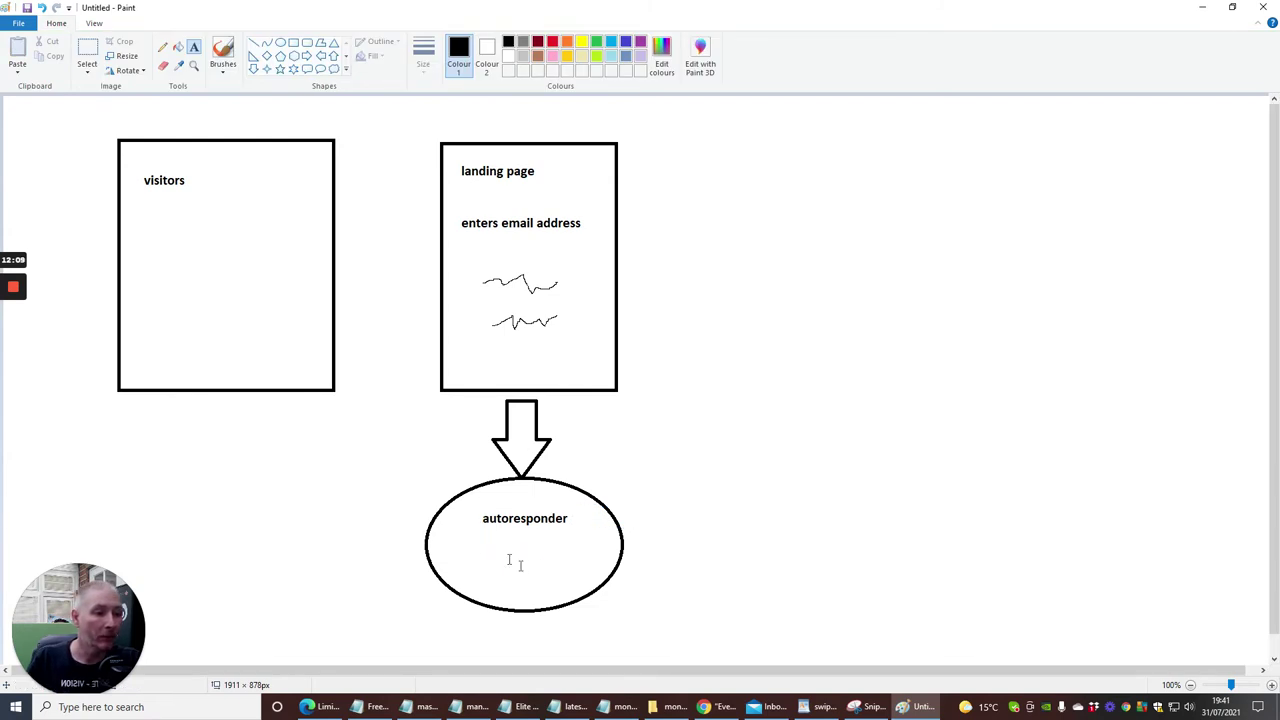
click(195, 50)
click(491, 559)
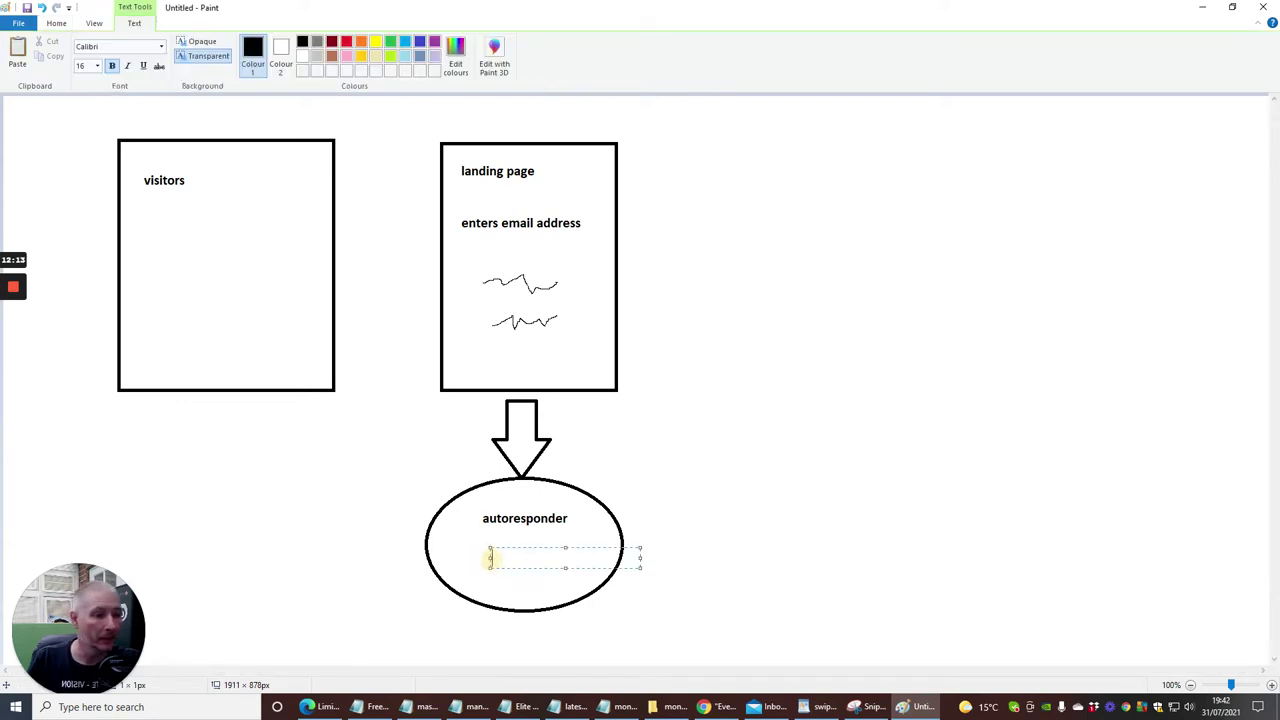
text(60)
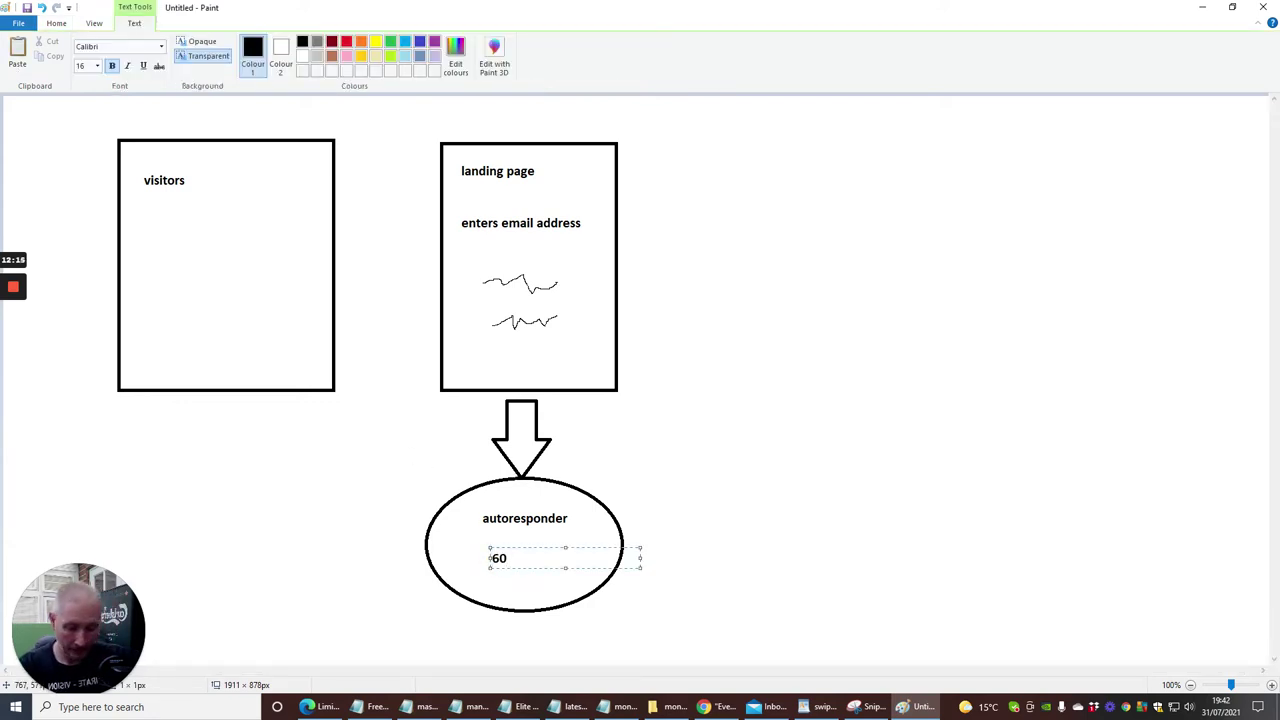
text( sequences)
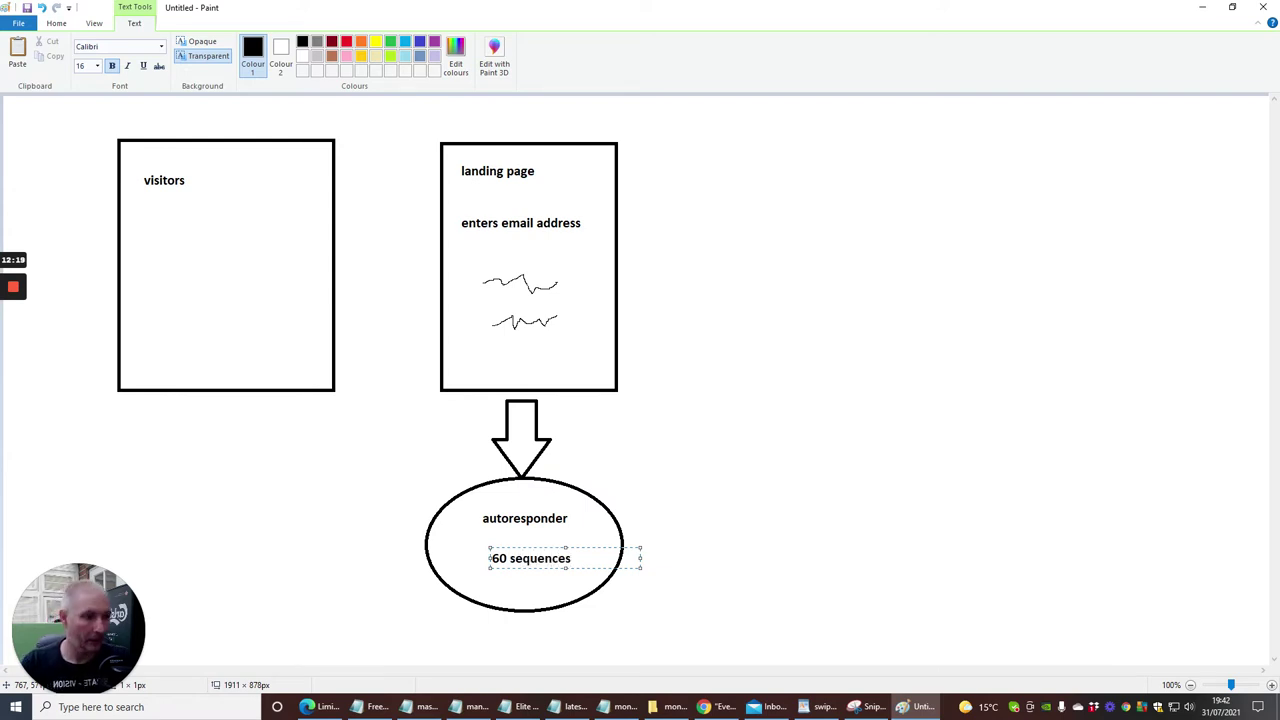
click(662, 476)
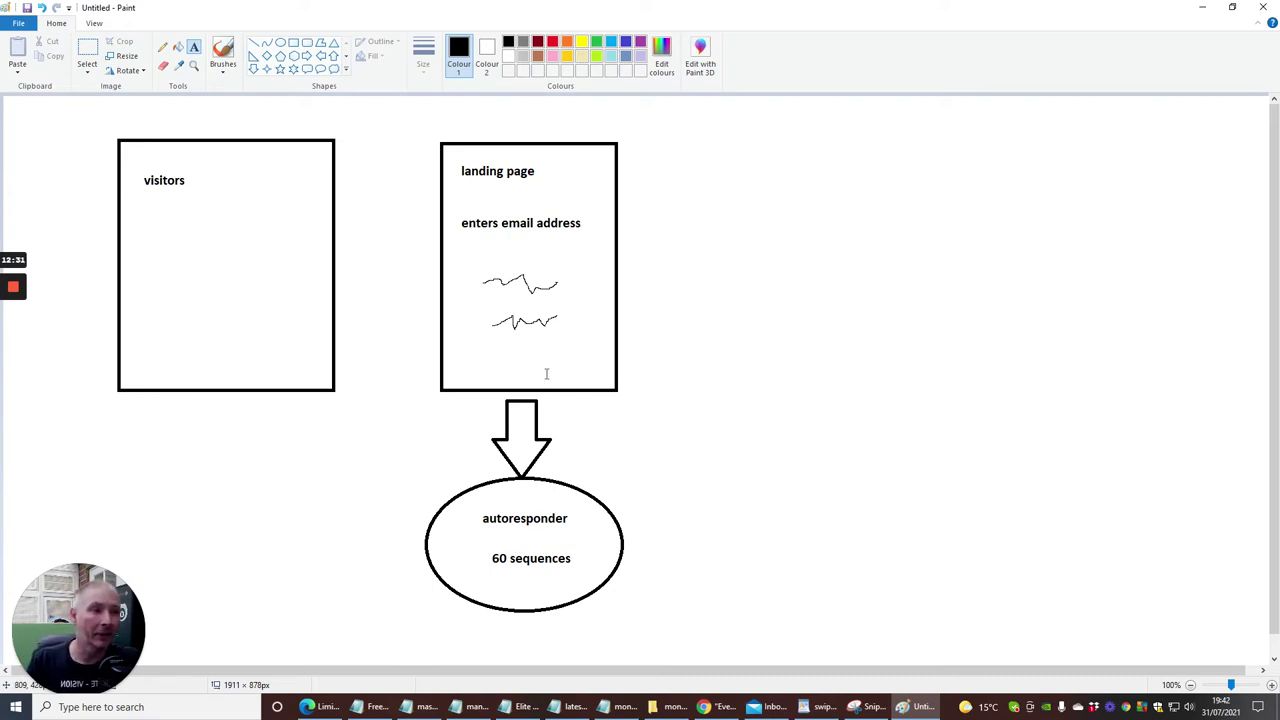
- Draw a third tall rectangle to the right of the landing page box
click(307, 57)
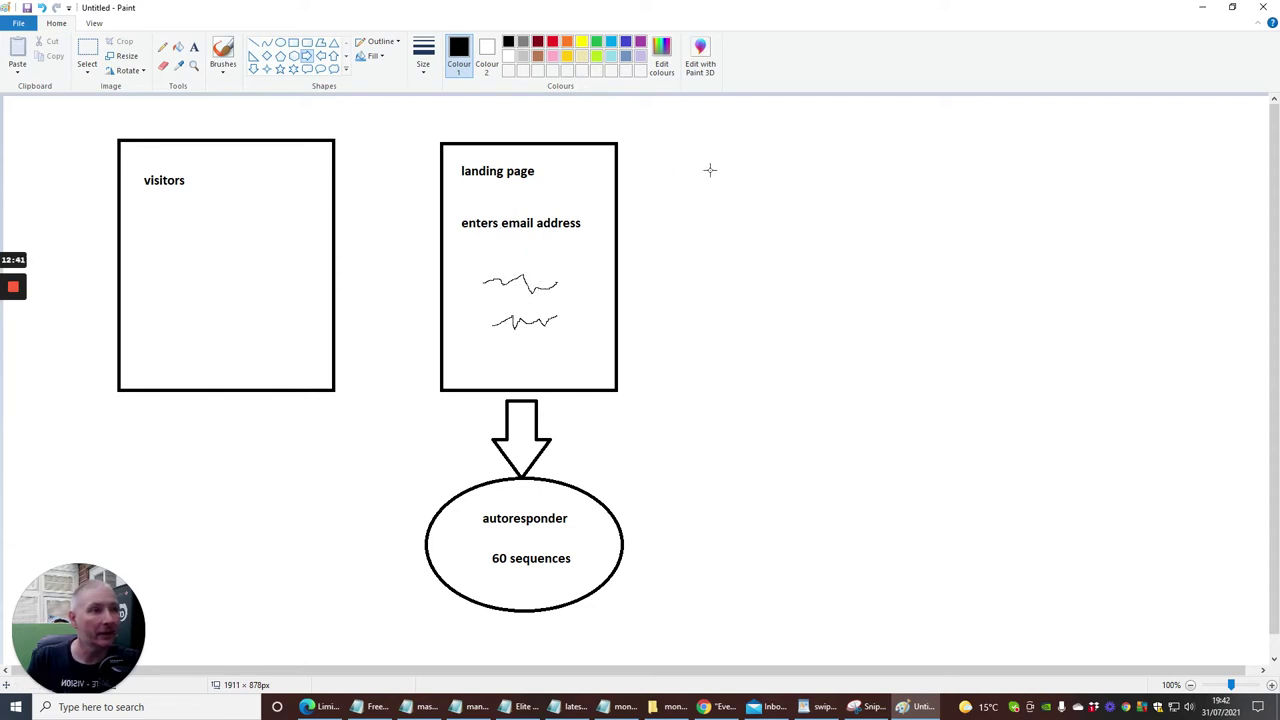
click(293, 42)
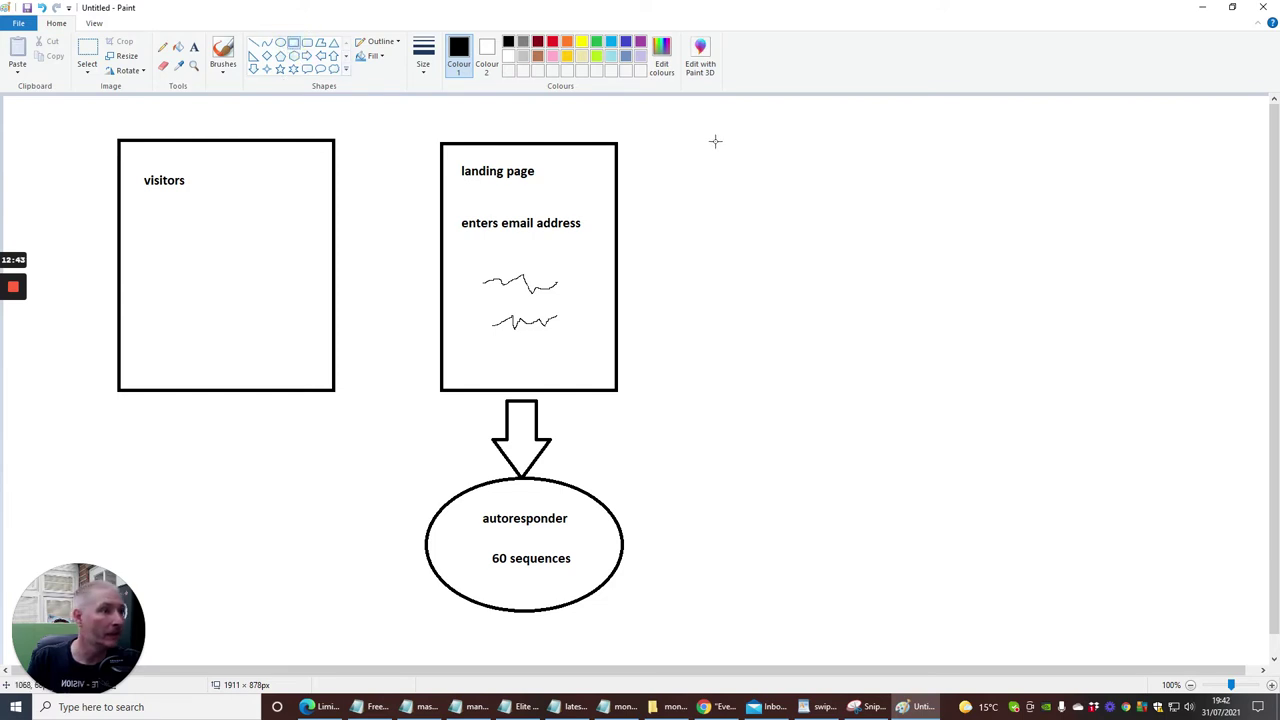
drag(750, 143, 986, 391)
- Type 'welcome page', 'sales page' and 'cta call to action page' on three lines inside it
click(194, 47)
click(805, 179)
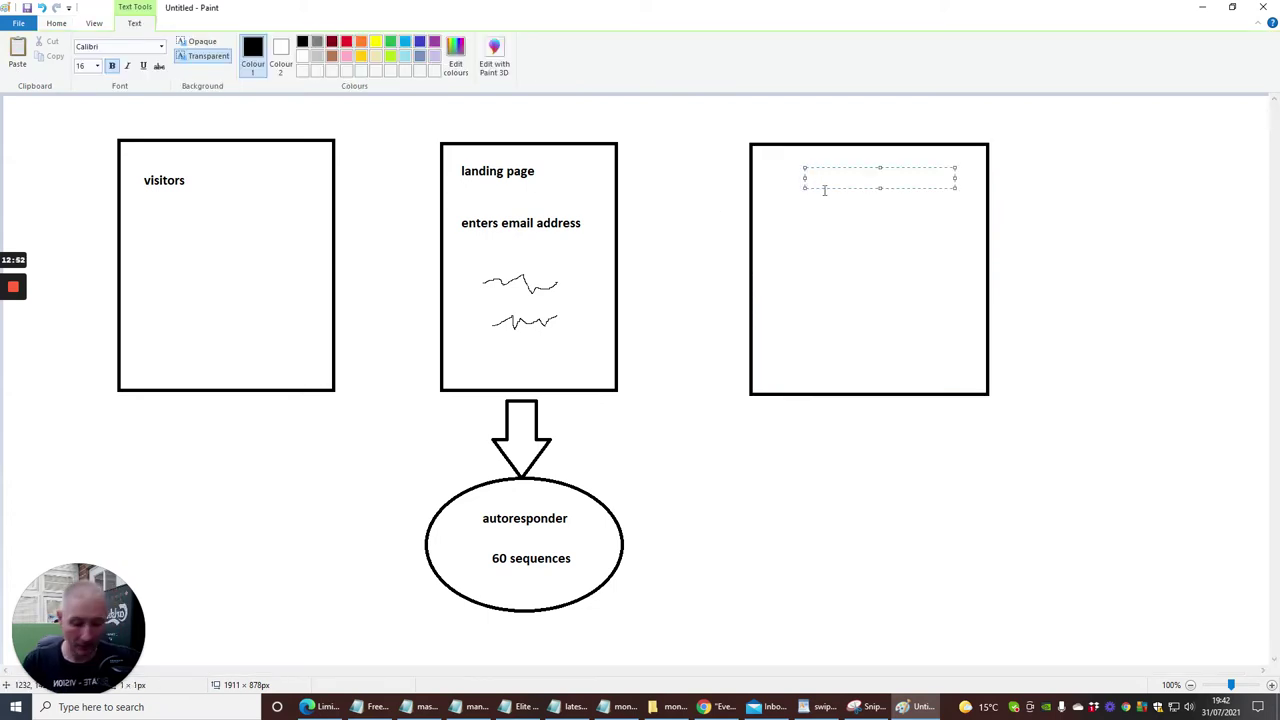
text(welcome page)
key(Return)
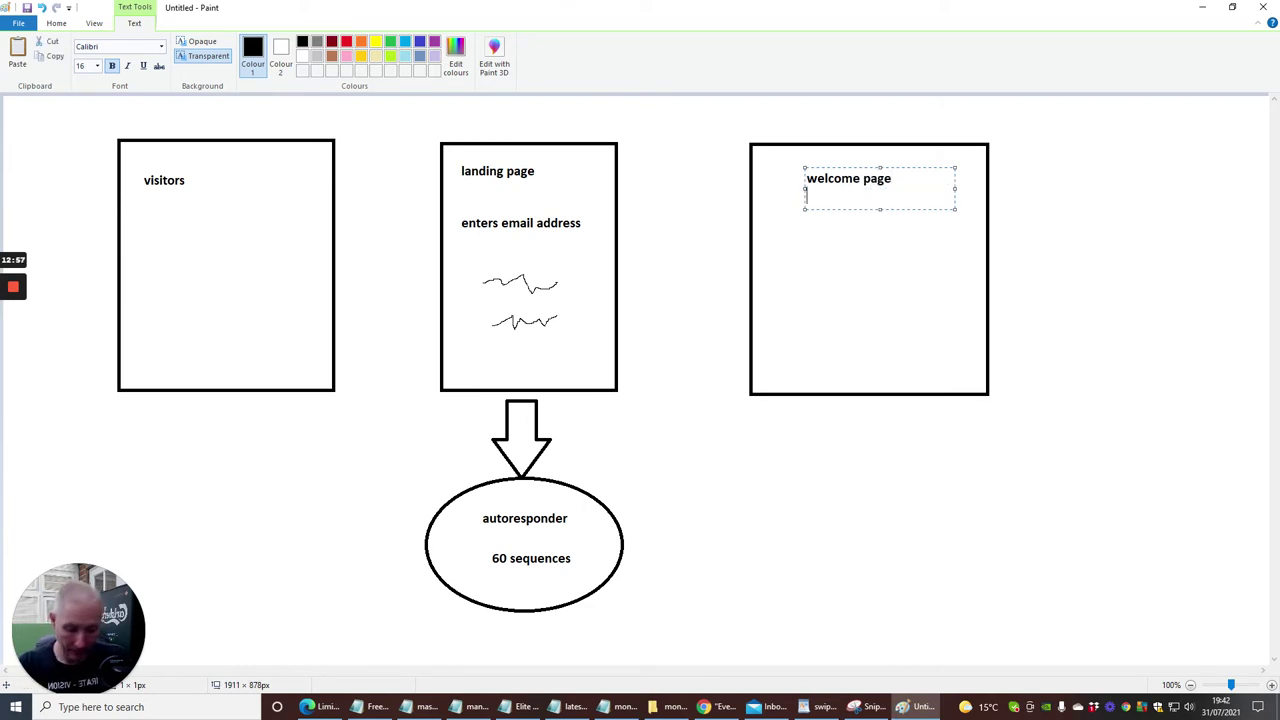
text(sales page)
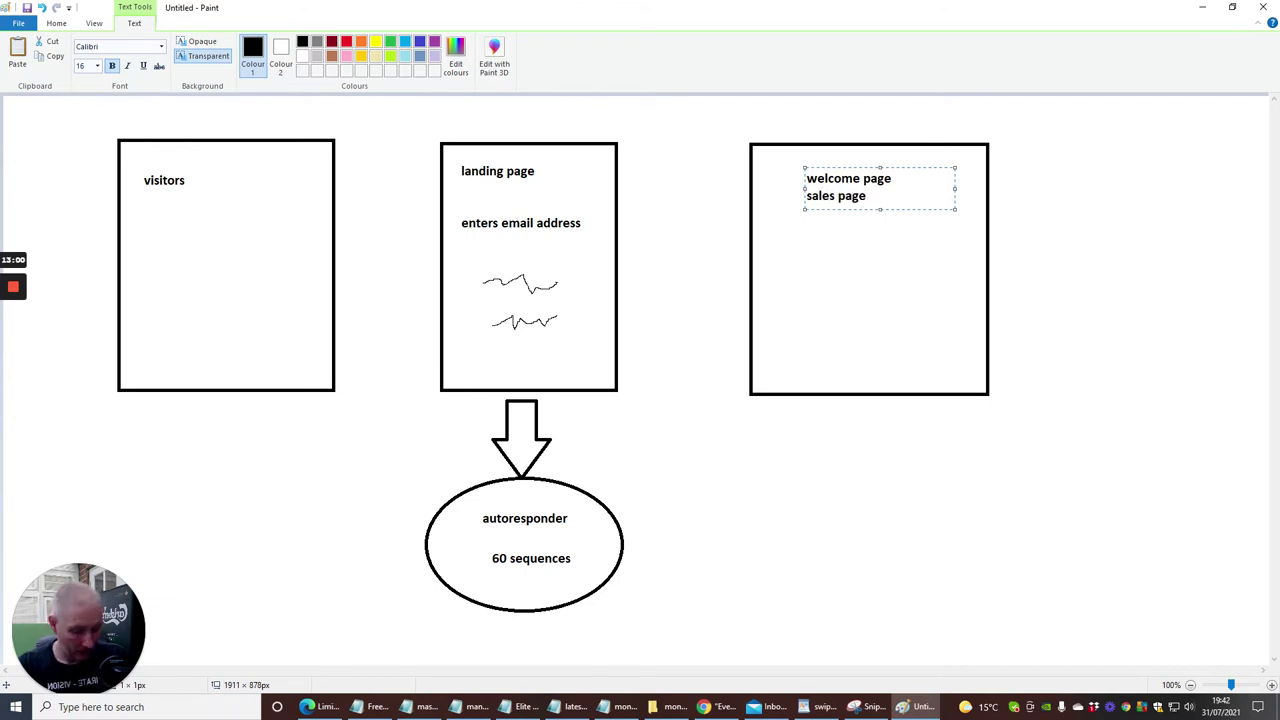
key(Return)
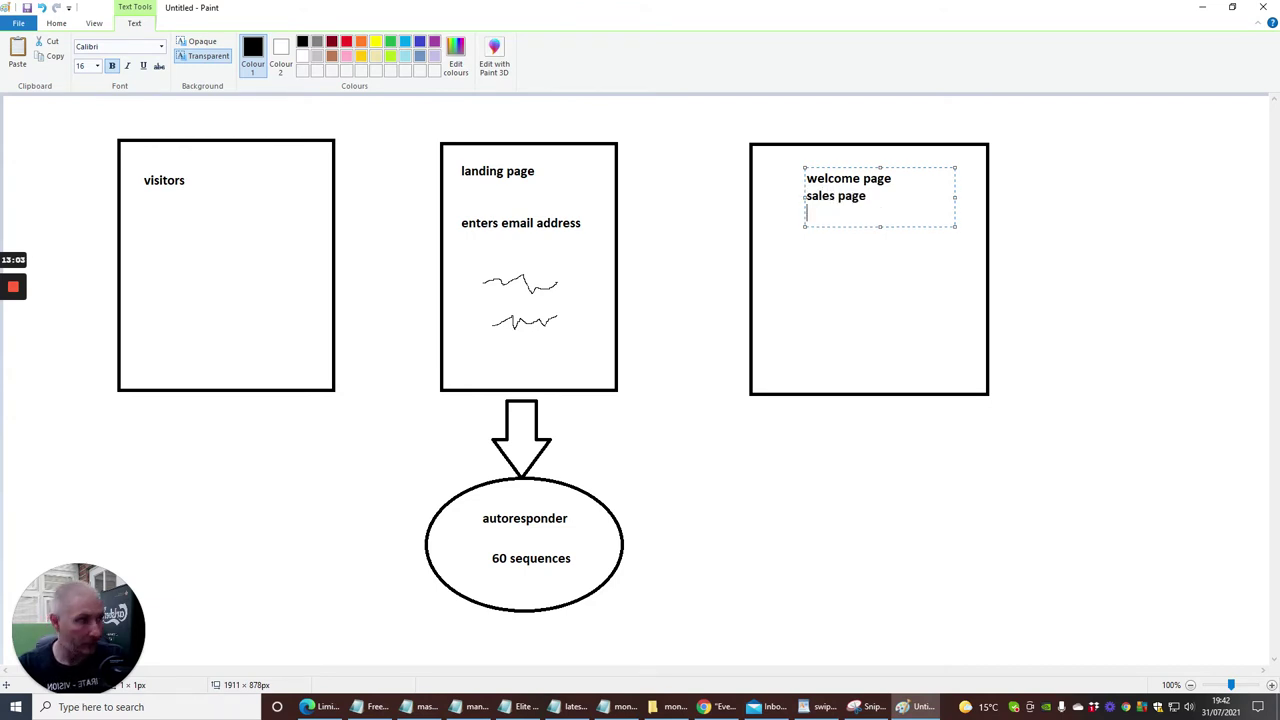
text(cta)
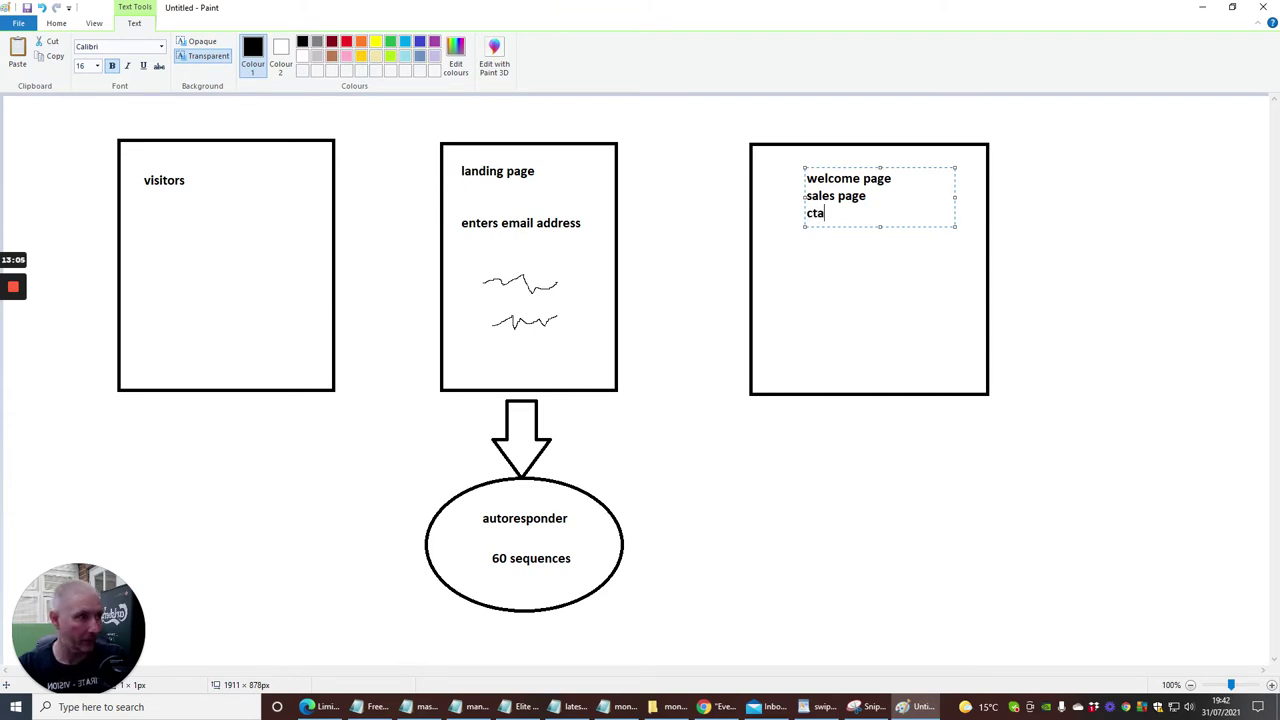
text( call to action page)
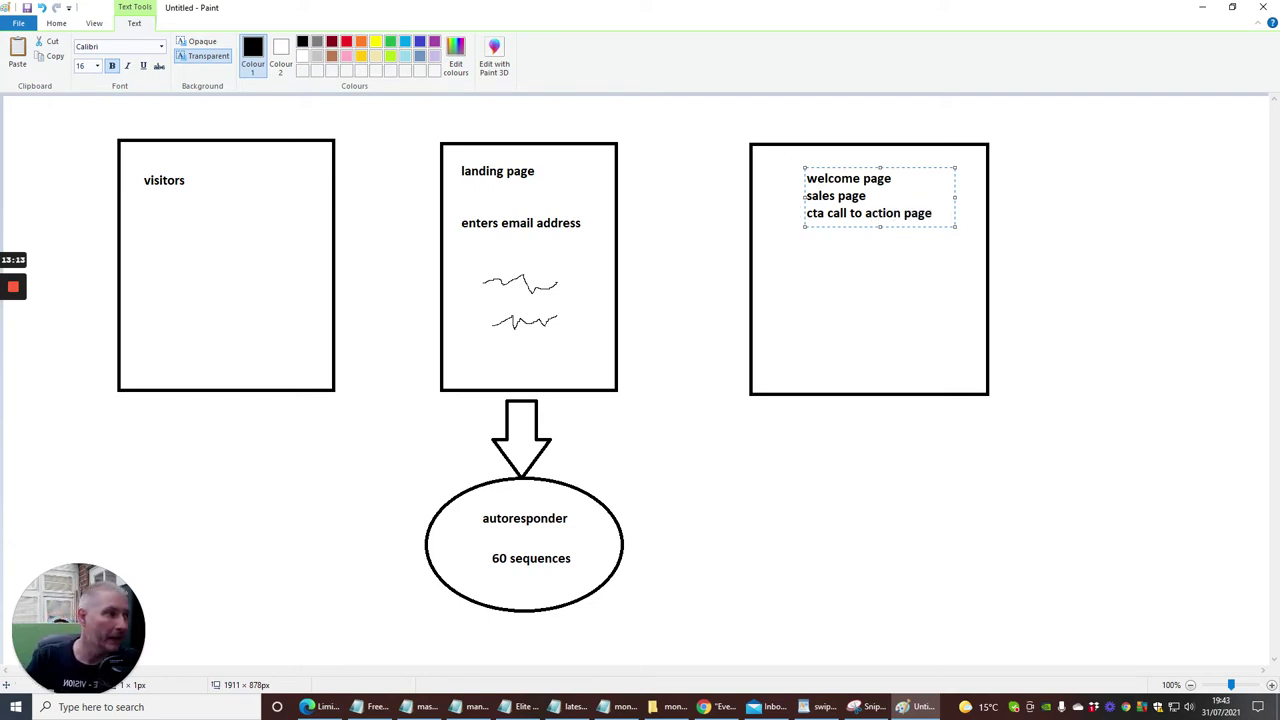
click(1072, 194)
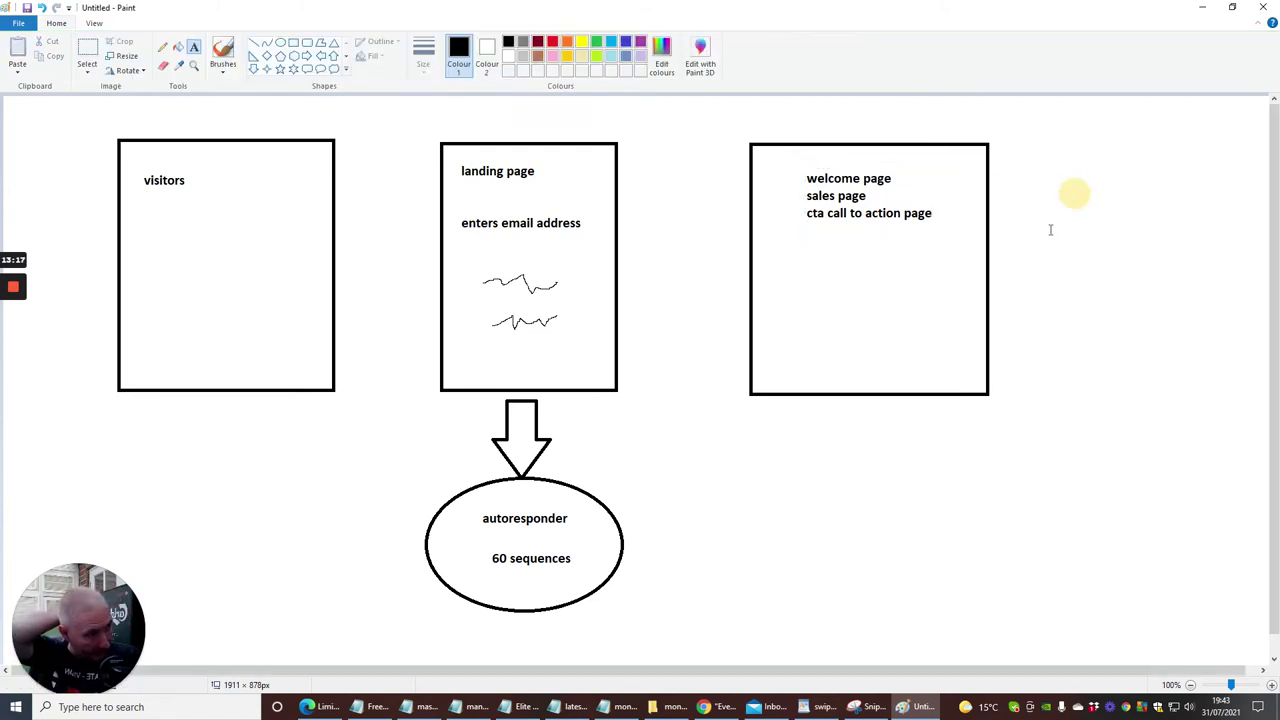
- Draw two small offer boxes stacked inside the welcome page box
click(292, 46)
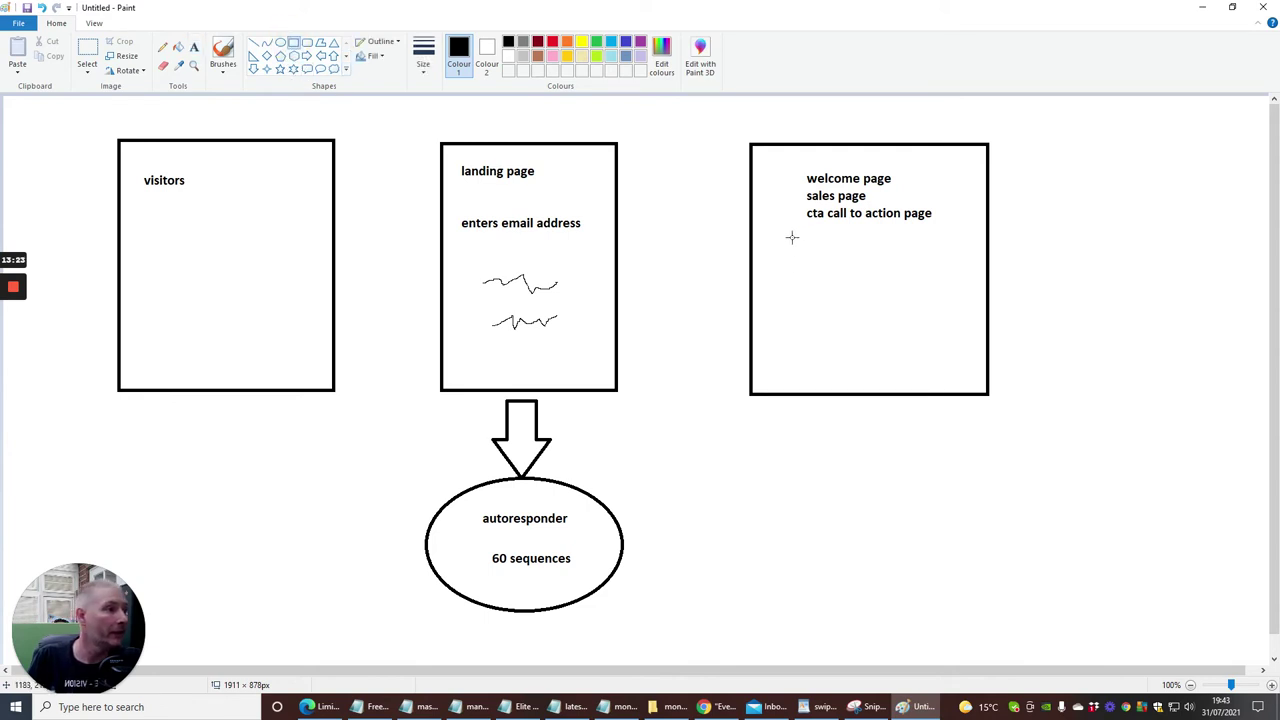
drag(791, 242, 936, 286)
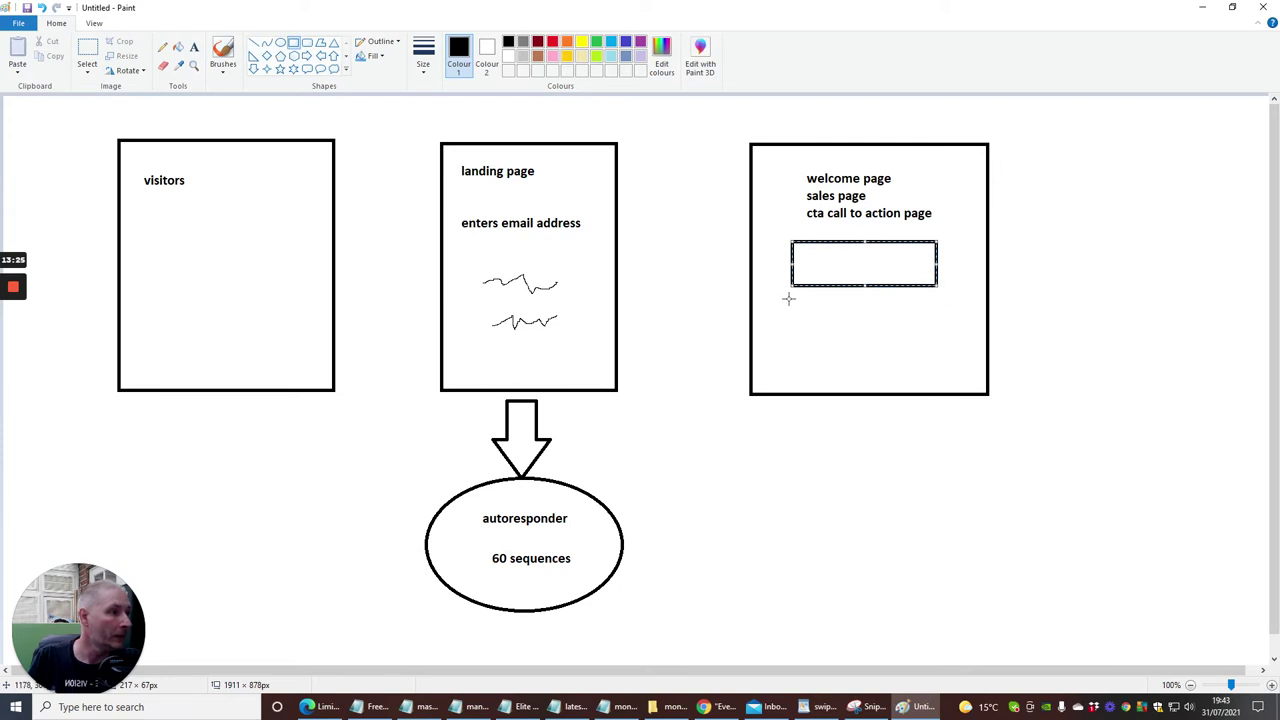
mouse_move(793, 301)
mouse_down()
mouse_move(866, 340)
mouse_move(935, 340)
mouse_up()
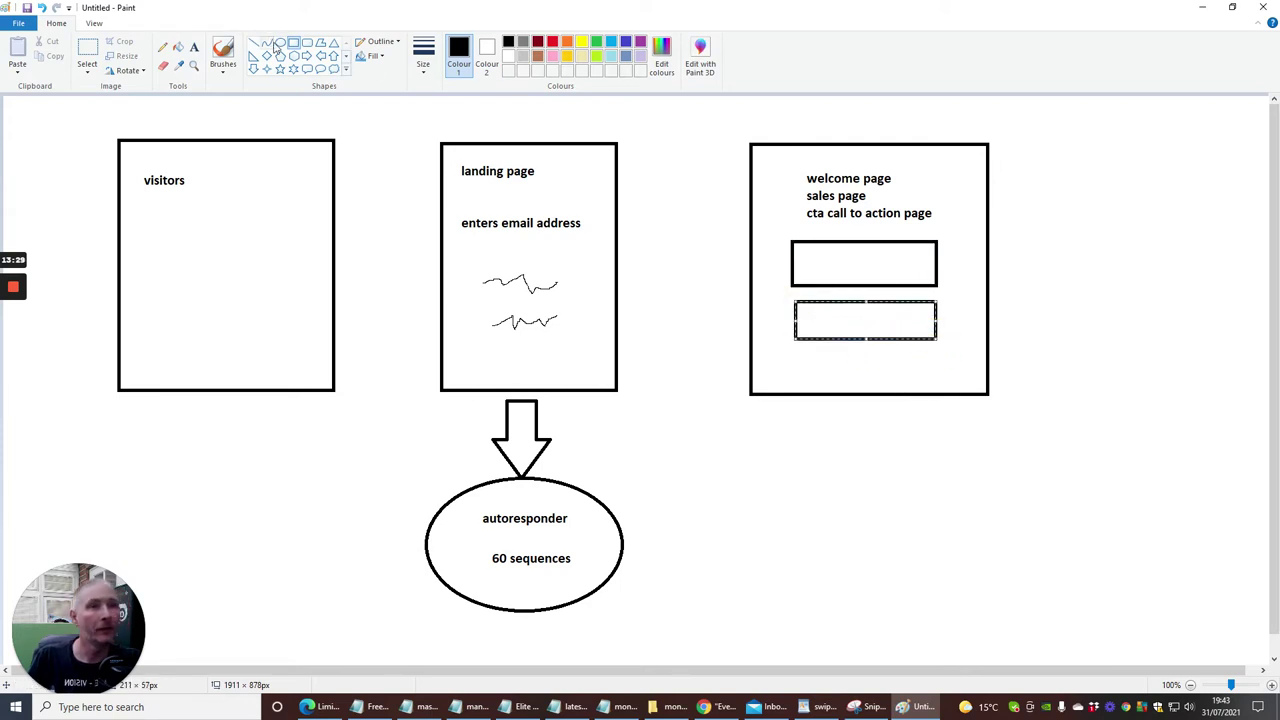
- Label the top offer box 'offer 1 $7 to $12'
click(194, 47)
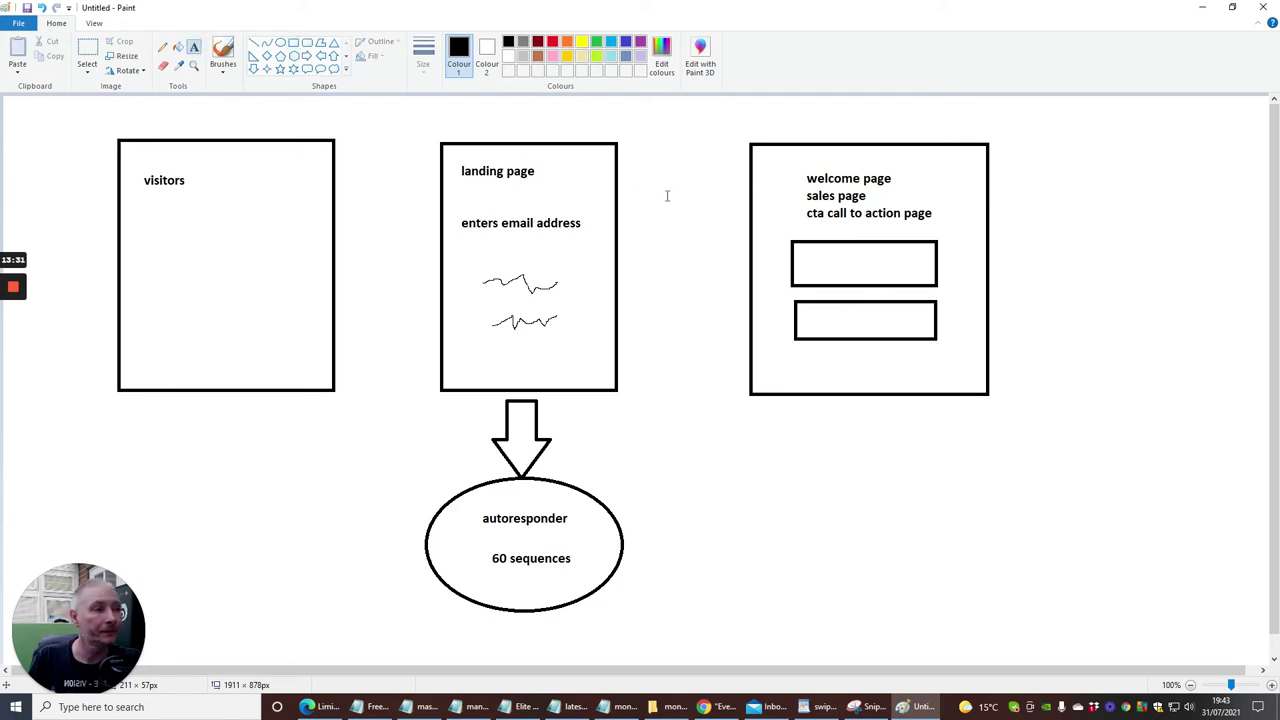
click(808, 263)
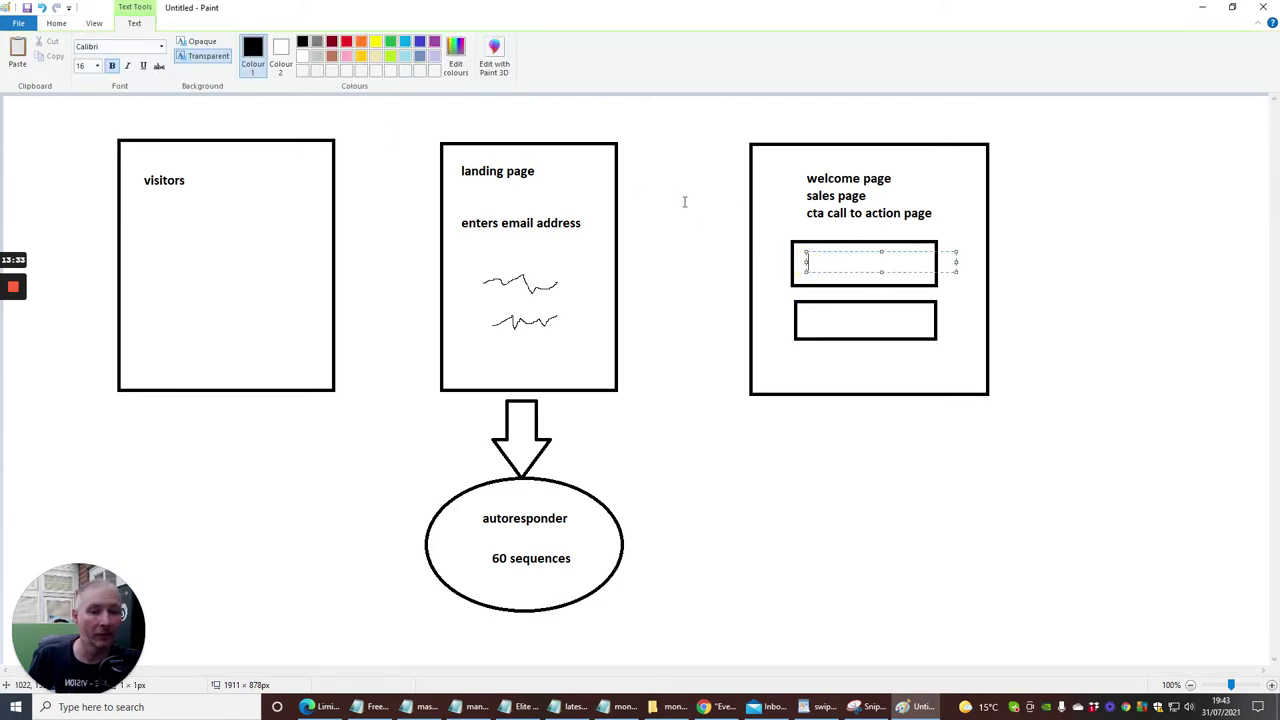
text(offer 1)
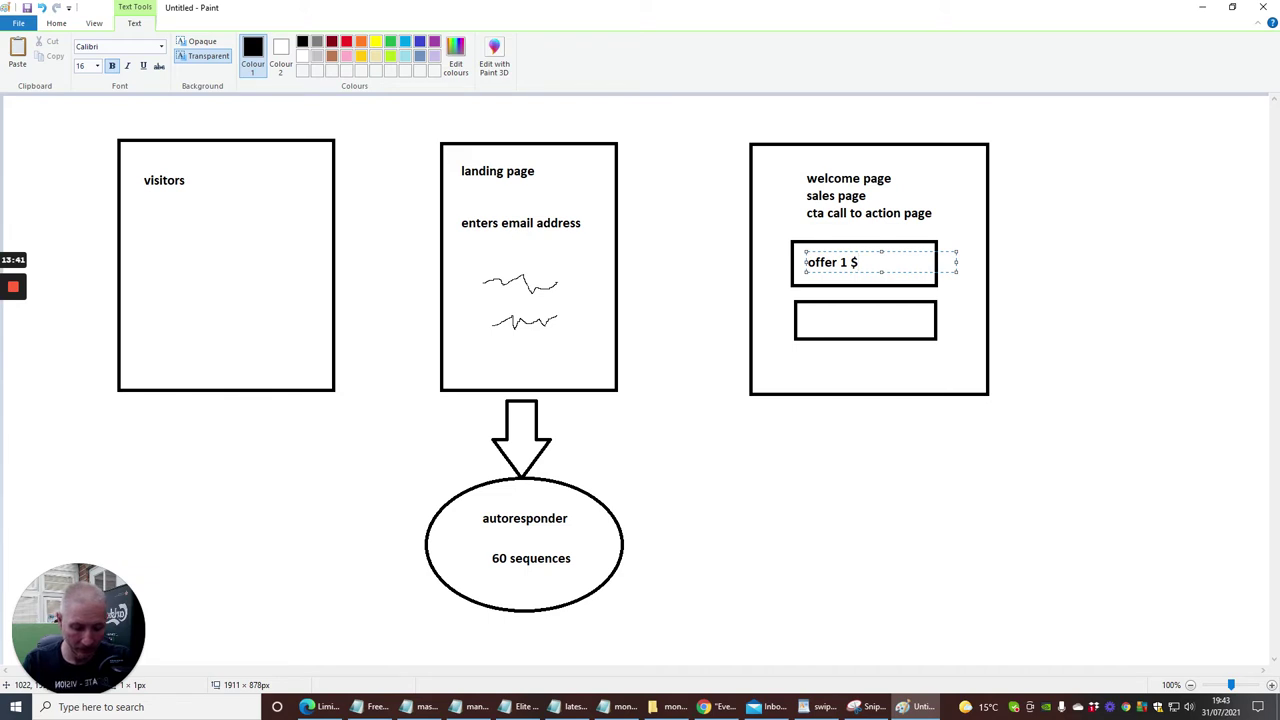
text($7 to $12)
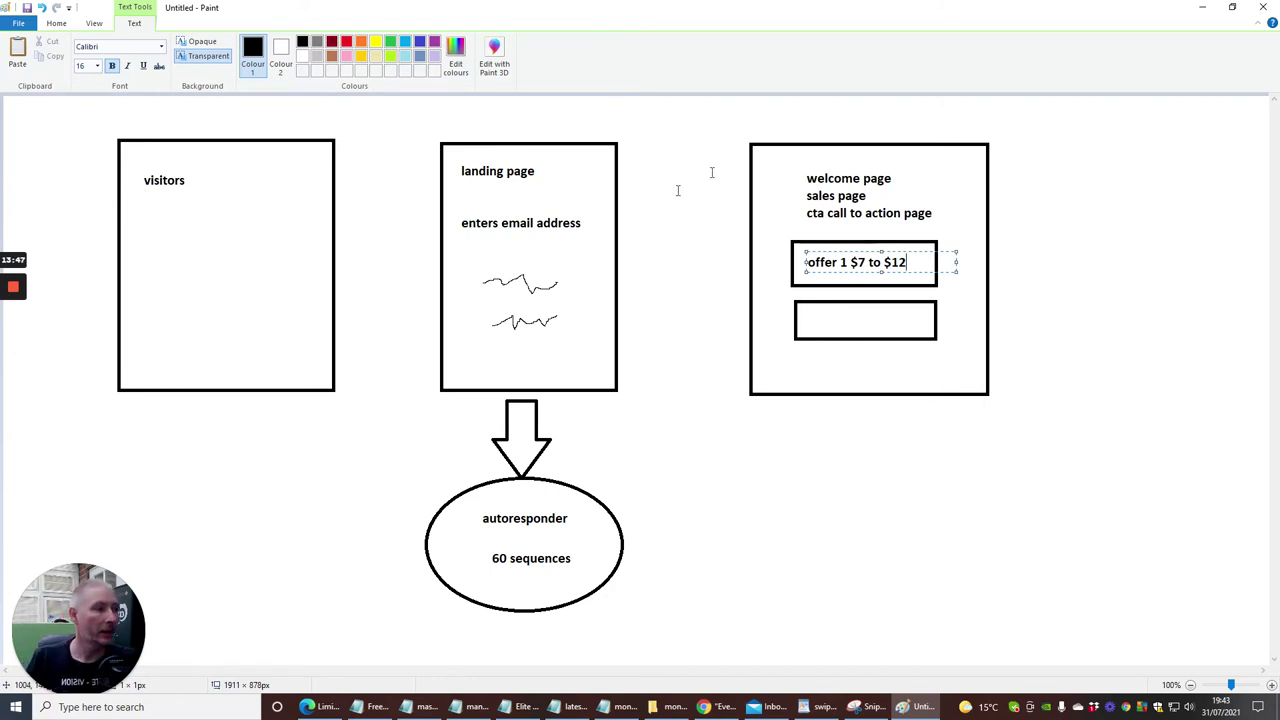
click(1075, 251)
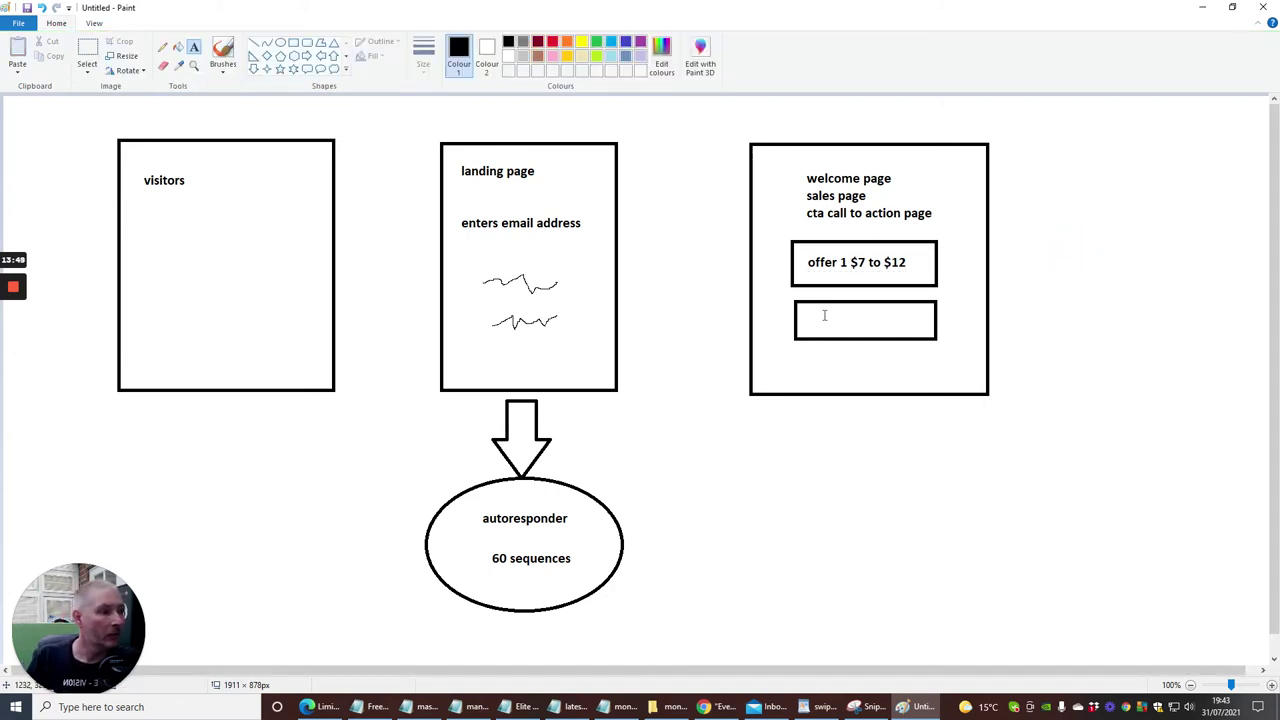
- Type 'offer 2 $39 to $197' into a widened text box in the lower offer box
click(825, 325)
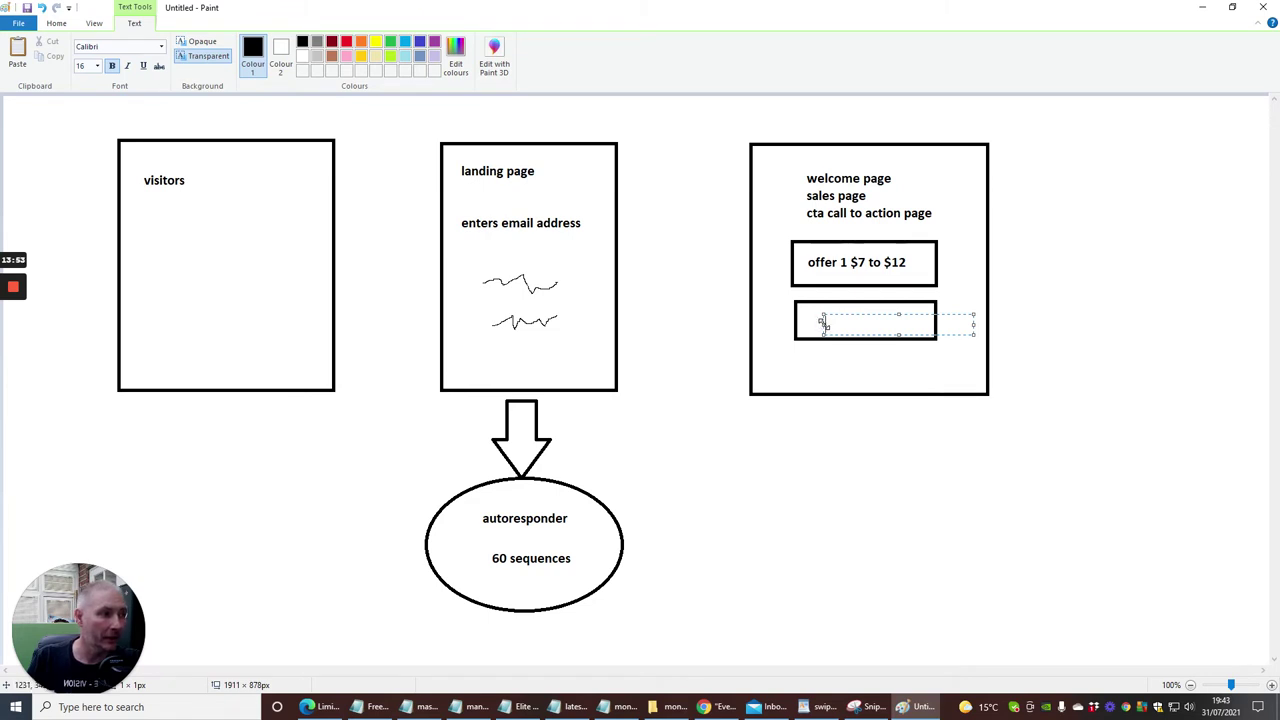
drag(825, 325, 802, 324)
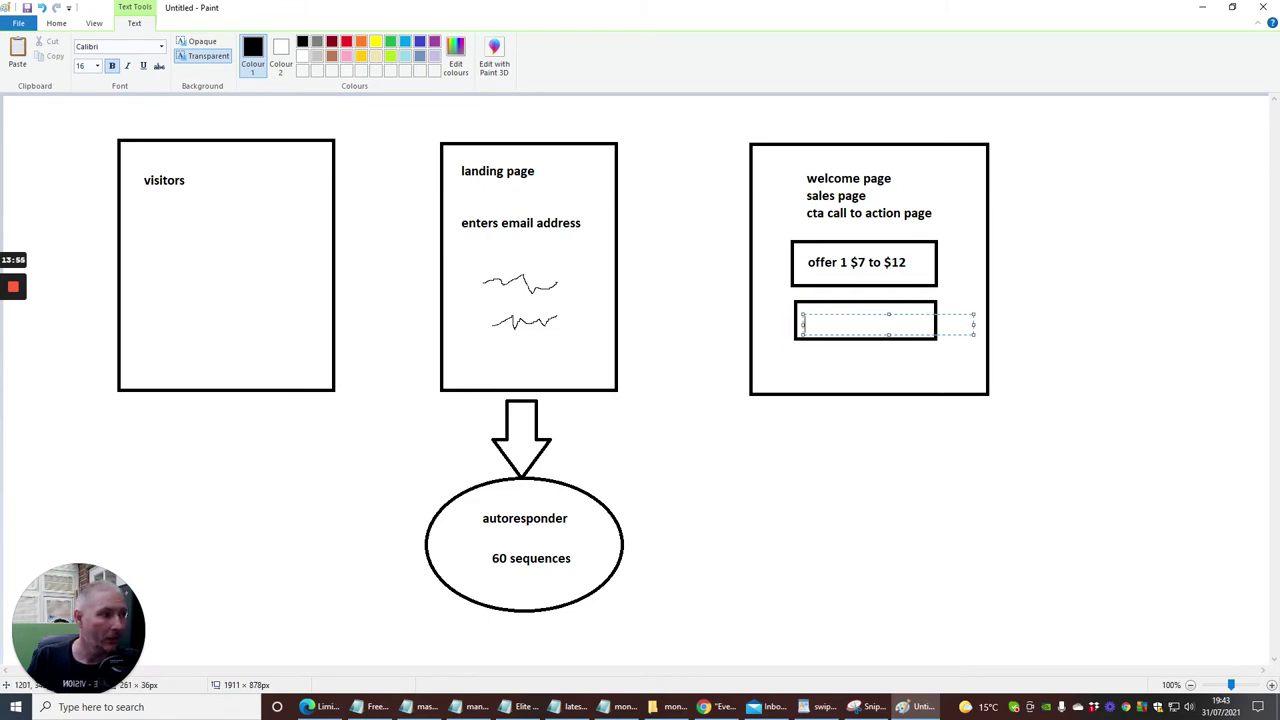
text(offer)
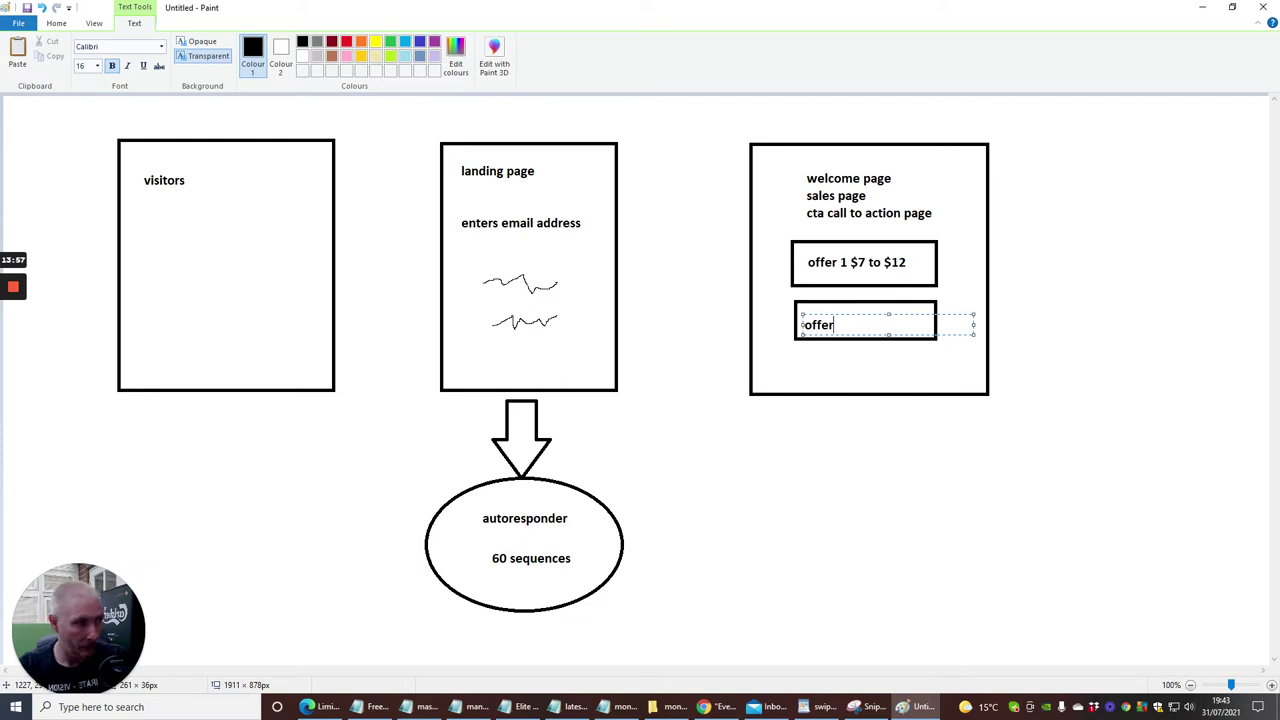
text( 2)
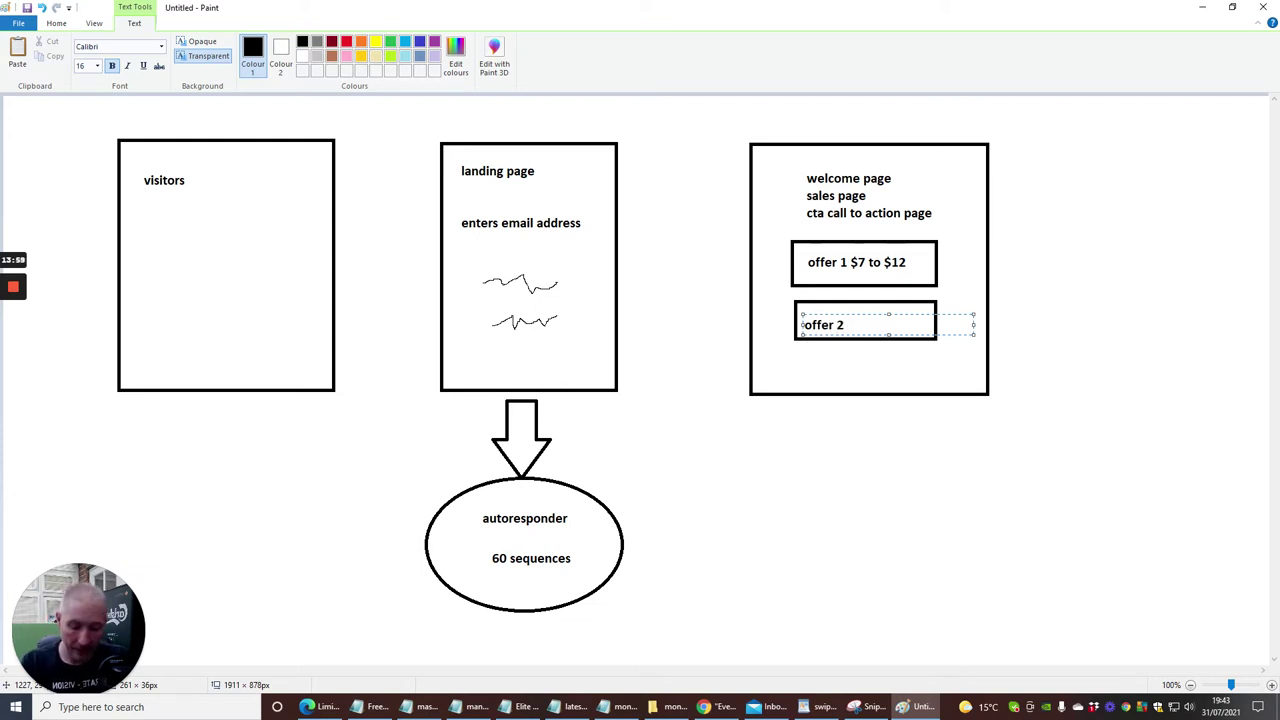
text( $39)
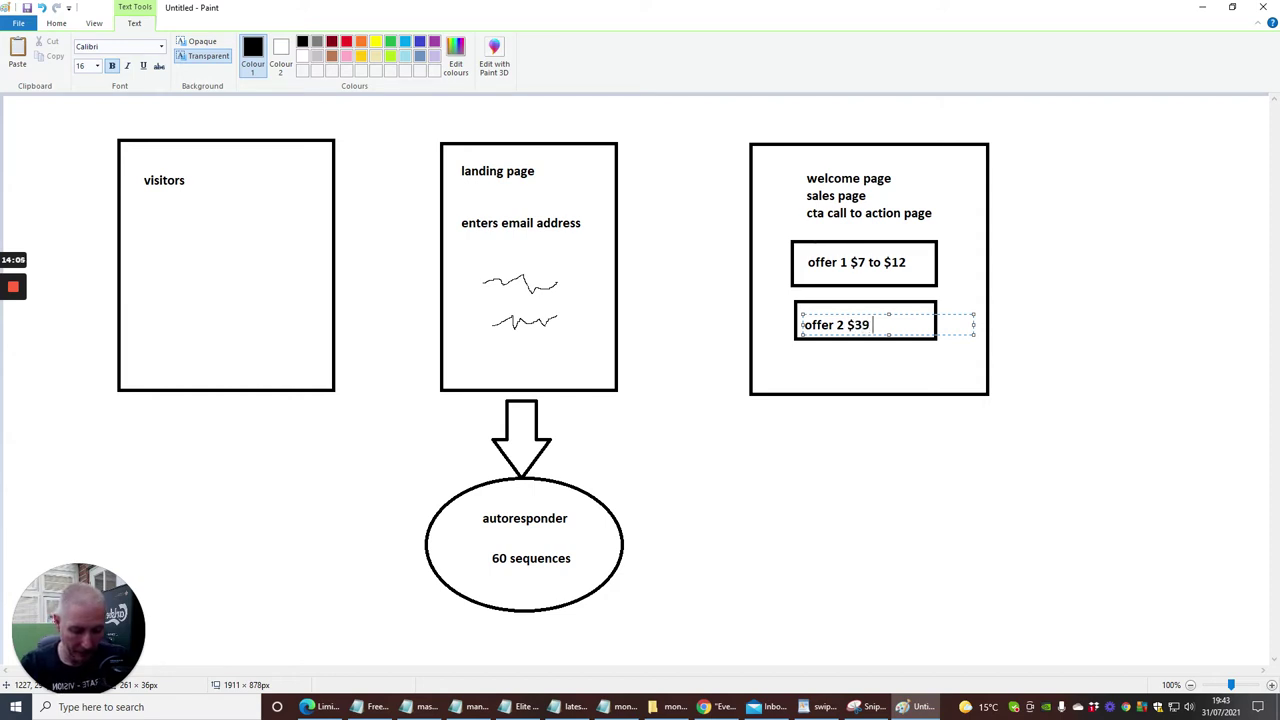
text( to $197)
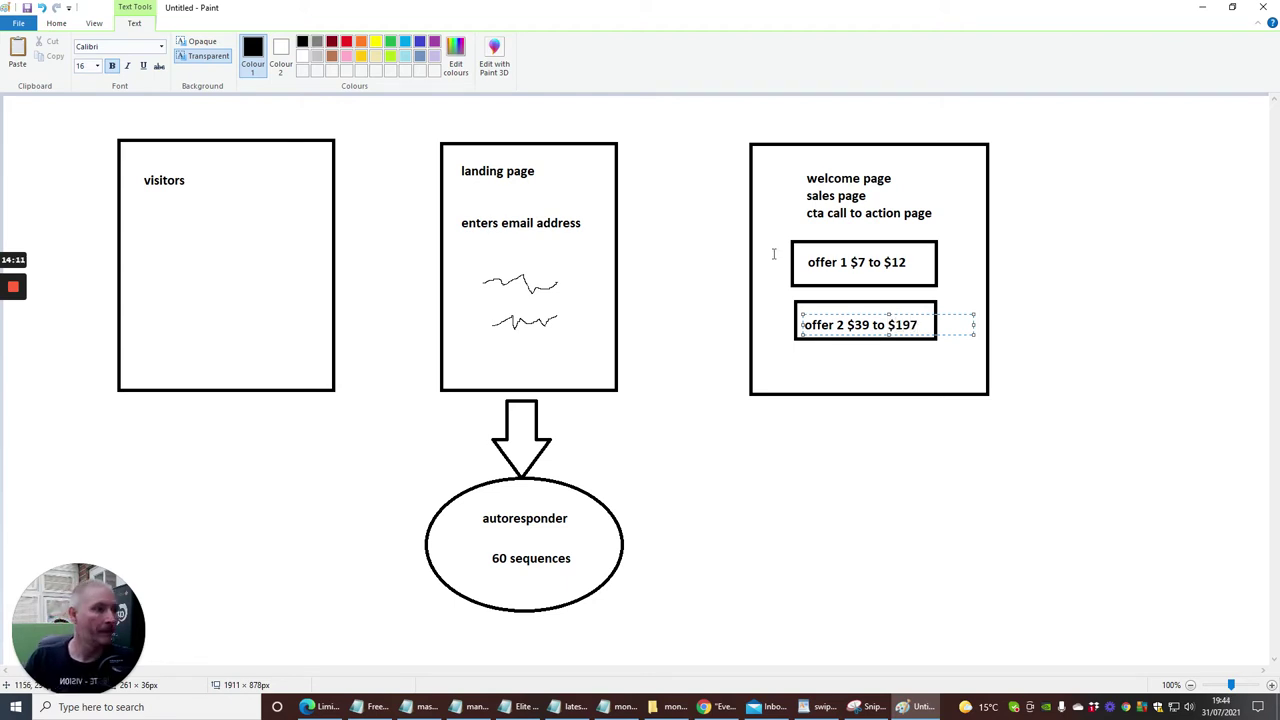
- Commit the offer 2 label, then draw three right arrows from landing page to welcome page, offer 1 and offer 2
click(1071, 250)
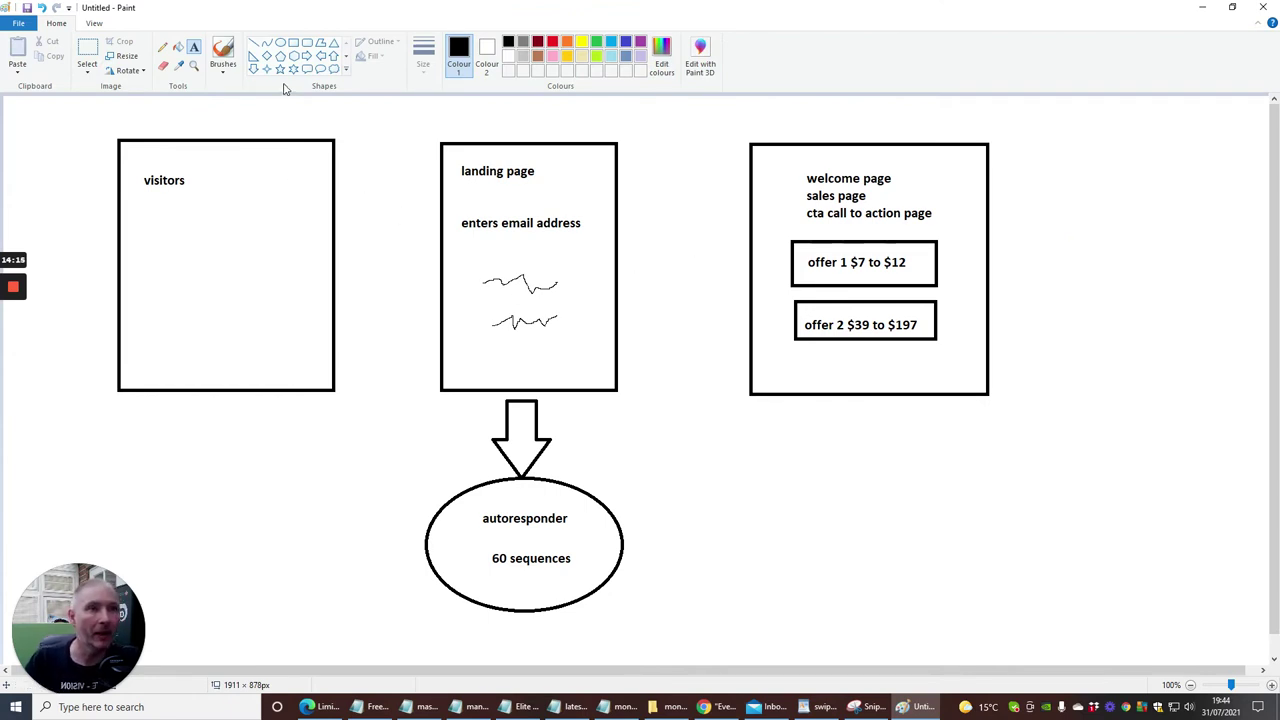
click(308, 56)
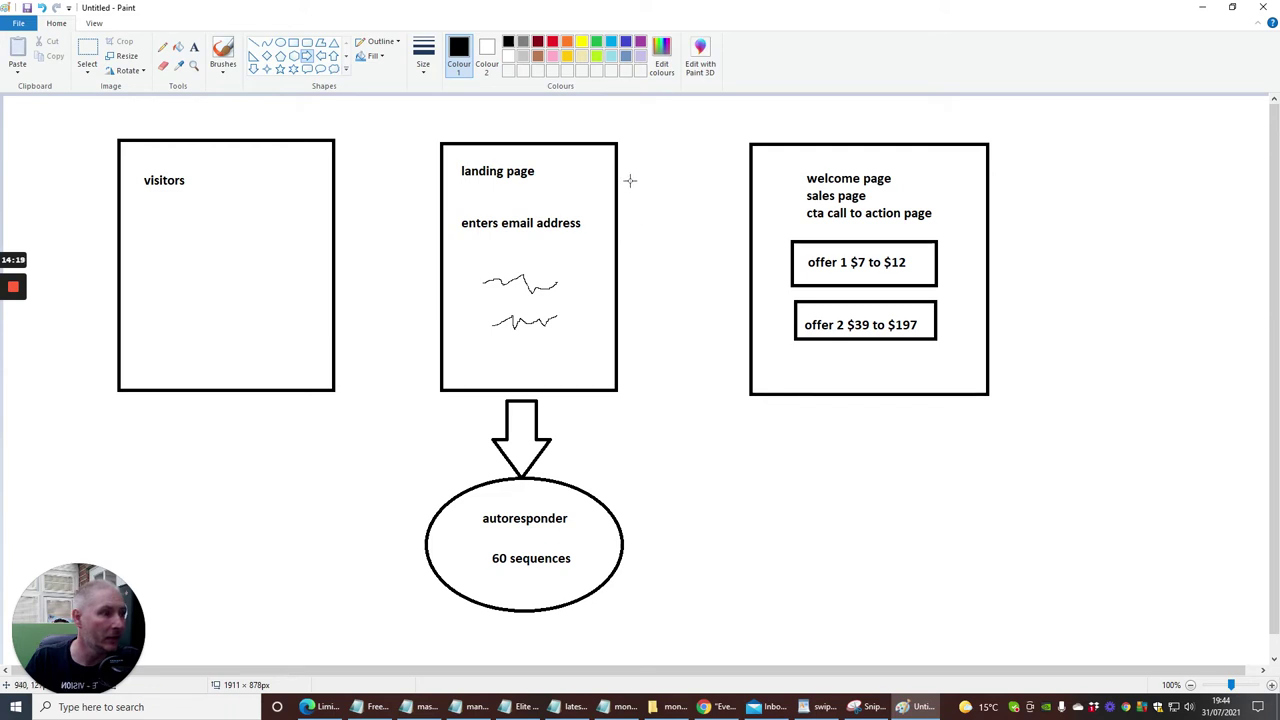
drag(630, 181, 737, 216)
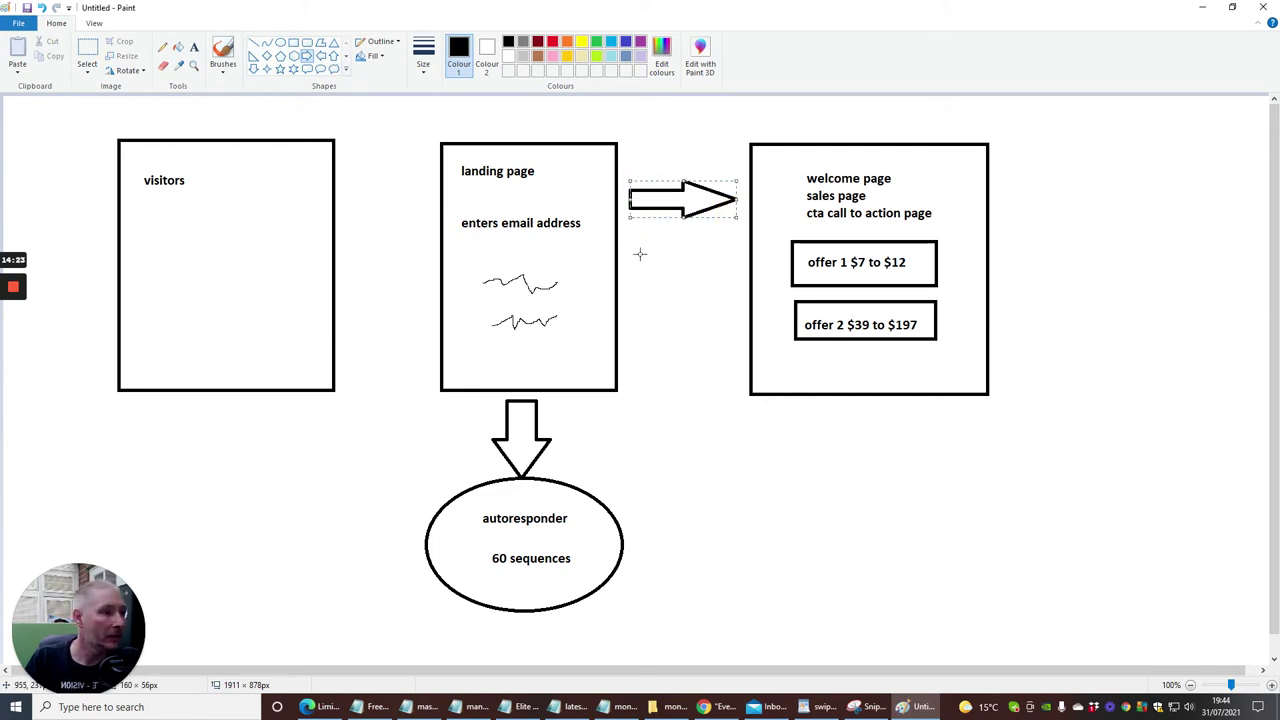
mouse_move(635, 255)
mouse_down()
mouse_move(677, 277)
mouse_move(728, 280)
mouse_up()
drag(635, 313, 737, 339)
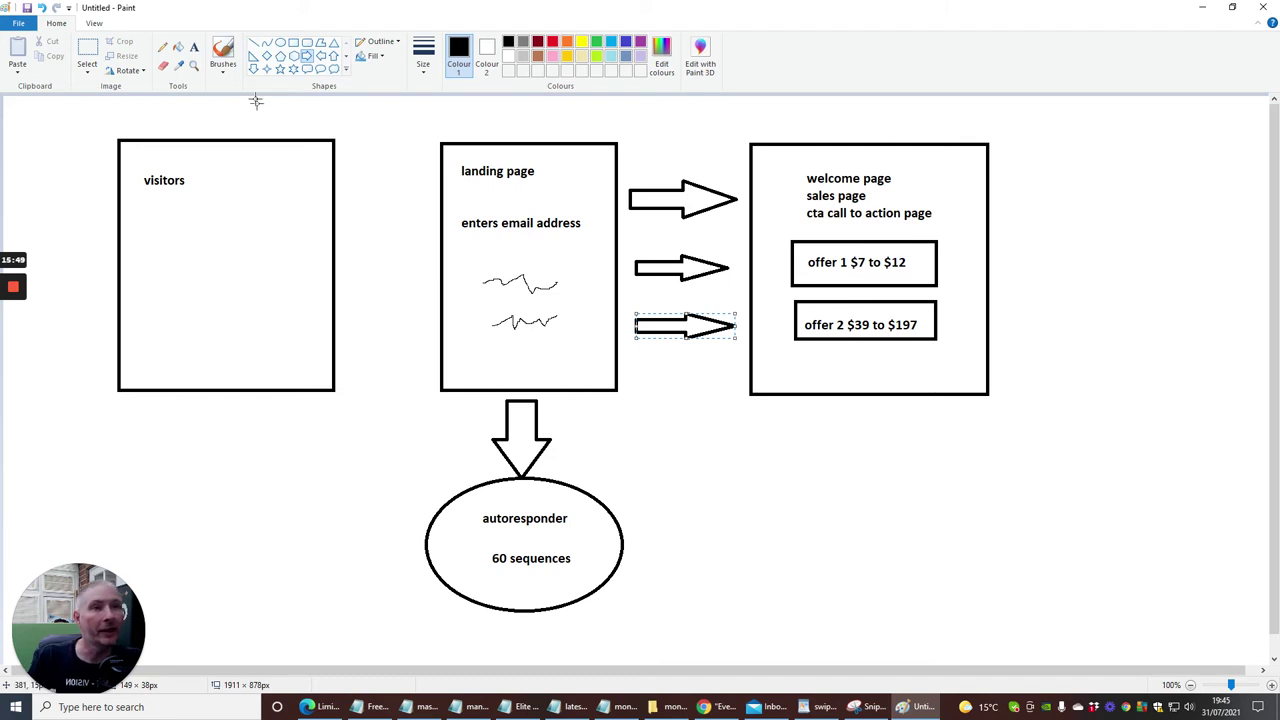
- Draw a down arrow from the offer 2 box and a new rectangle beneath it
click(255, 70)
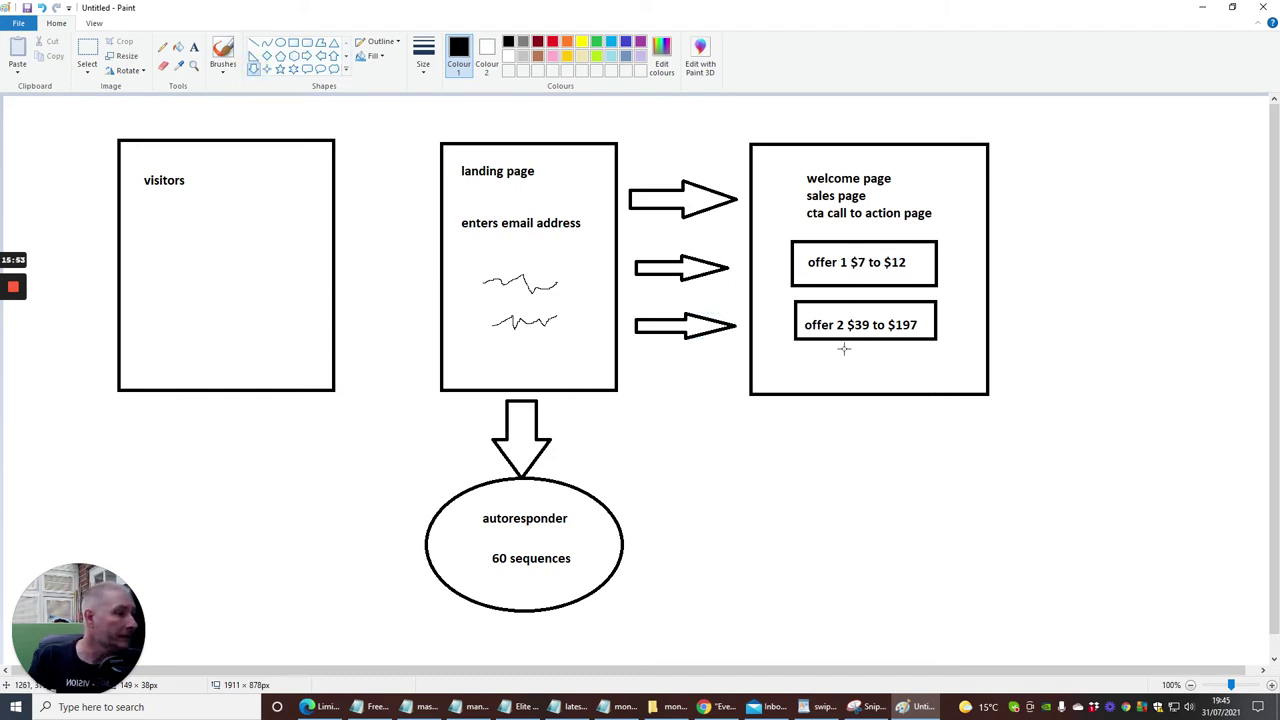
drag(843, 348, 866, 485)
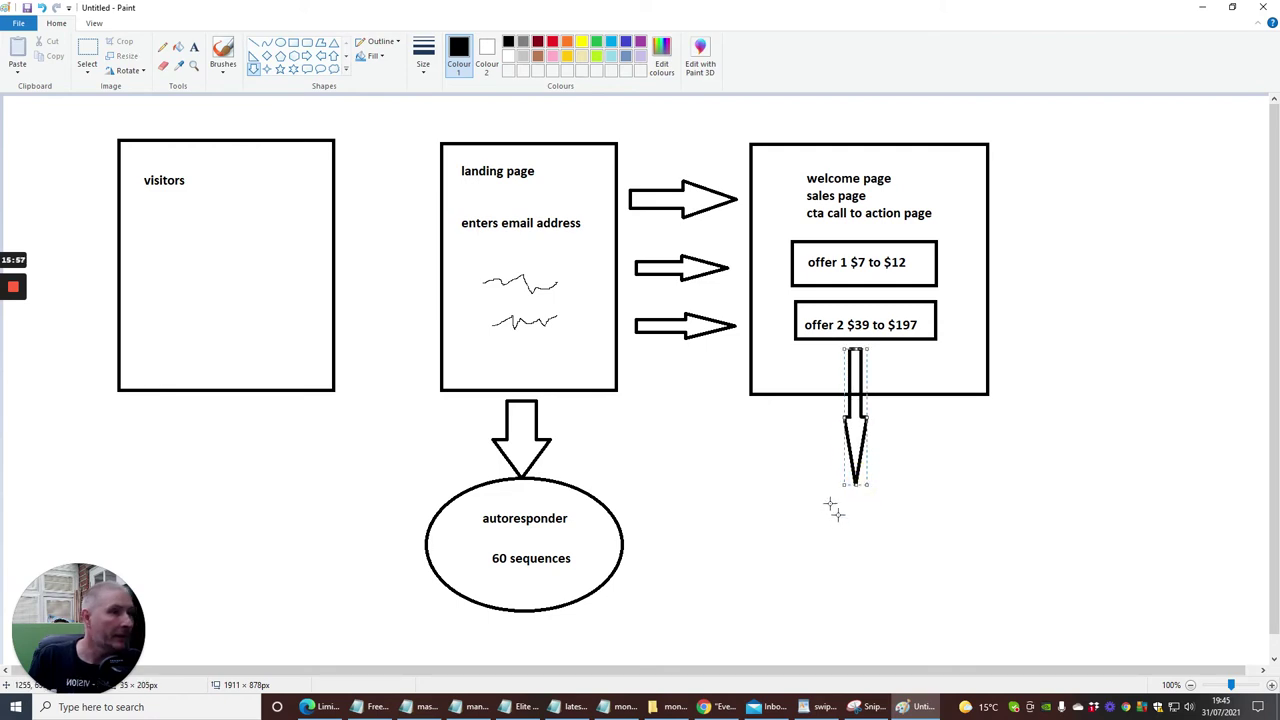
click(293, 43)
drag(780, 488, 948, 594)
- Label the new box "sales page offer 2"
click(194, 47)
click(788, 505)
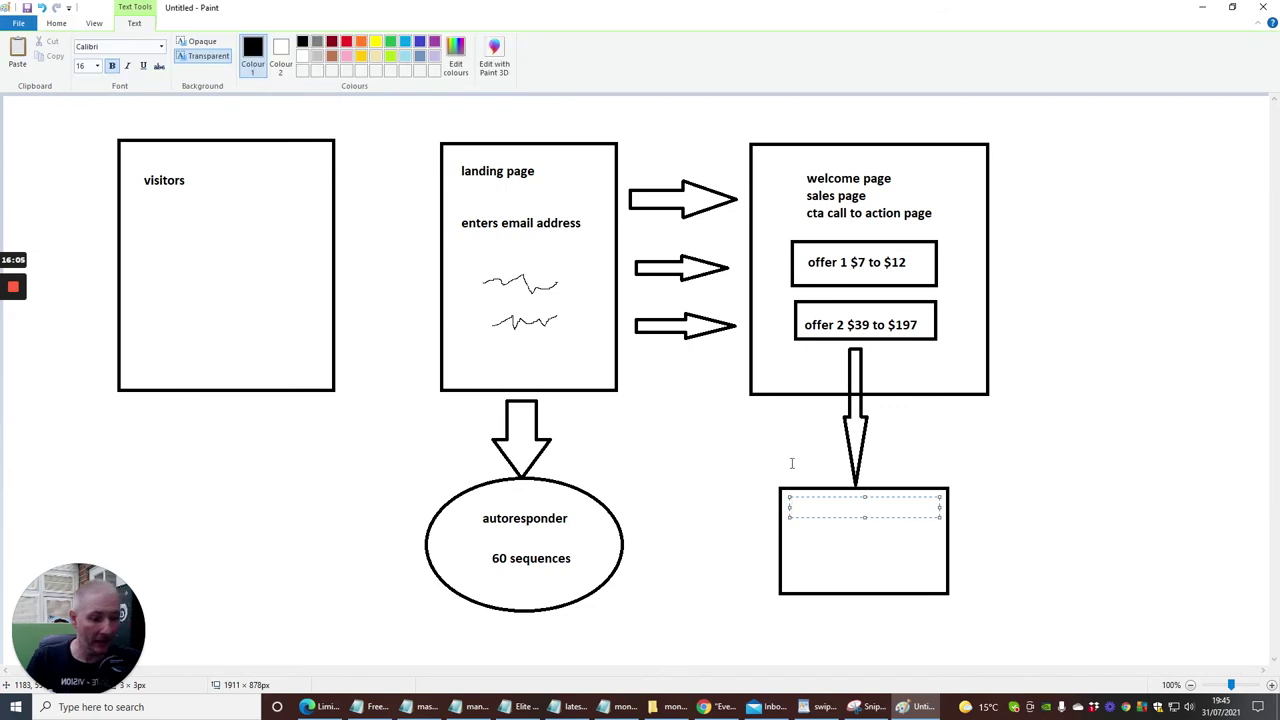
text(sales p)
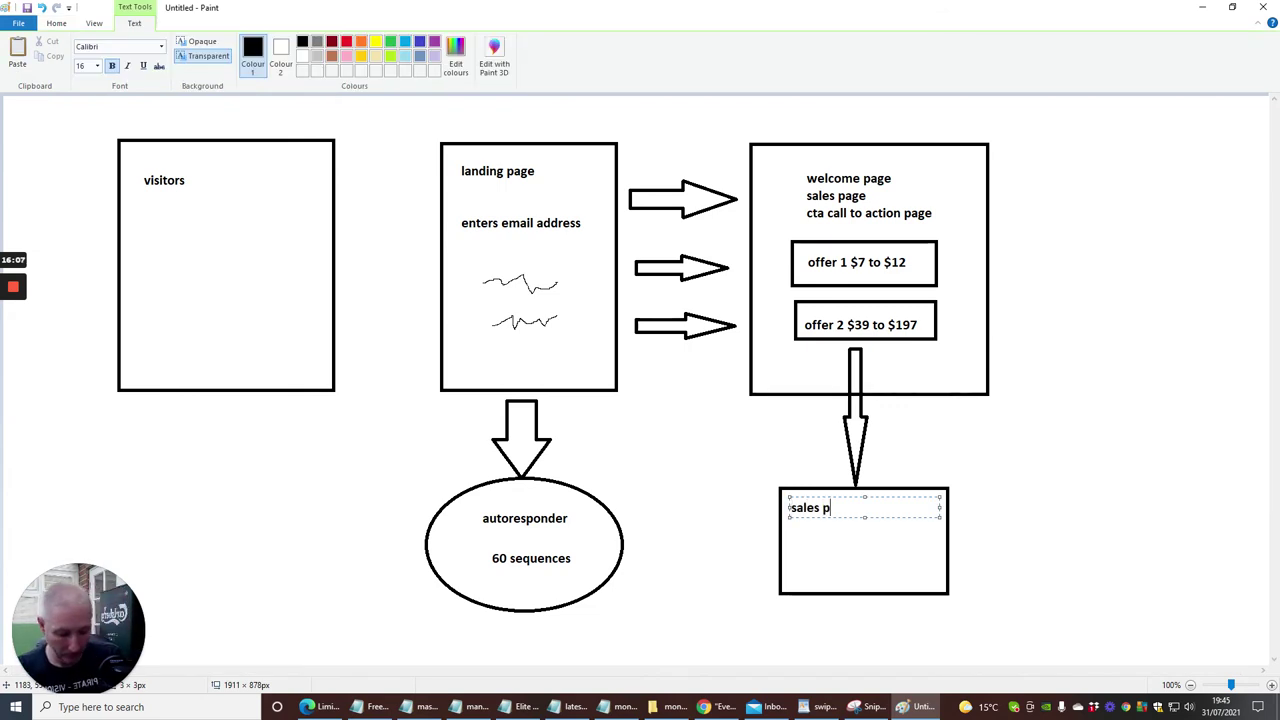
text(age off)
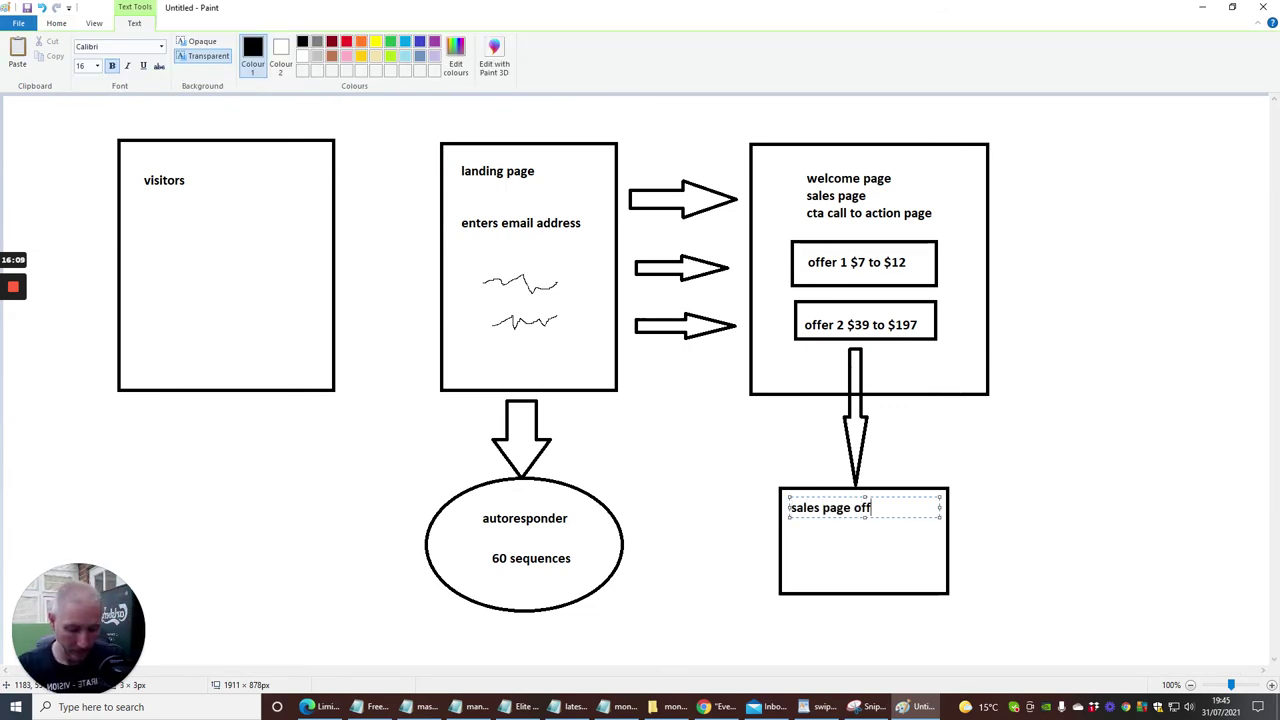
text(er 2)
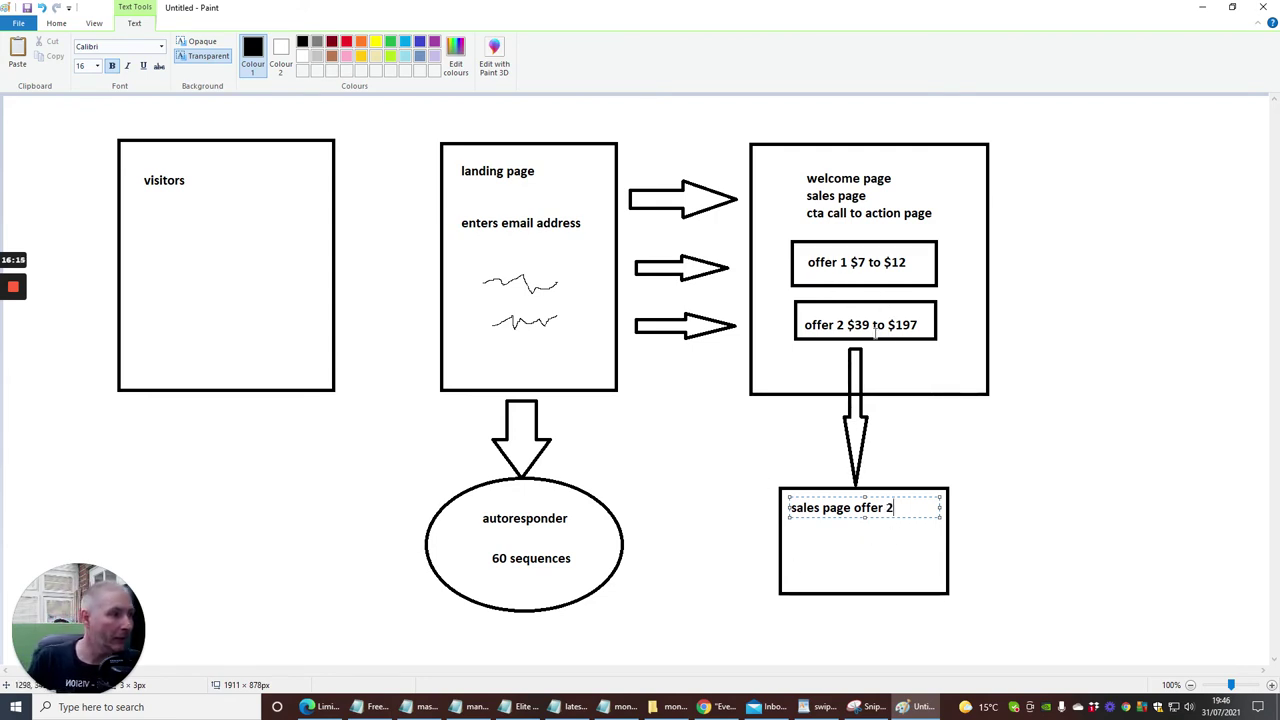
click(1048, 294)
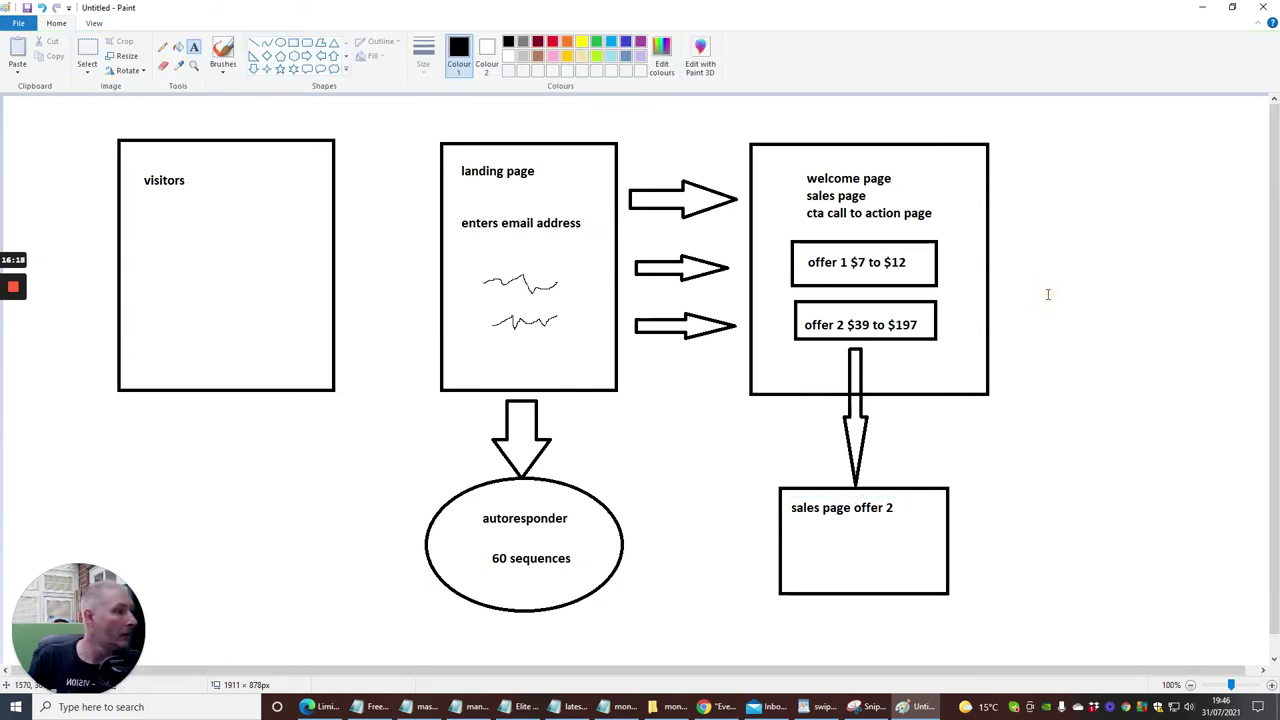
- Draw a right arrow from the offer 1 box ending at a new ellipse
click(307, 55)
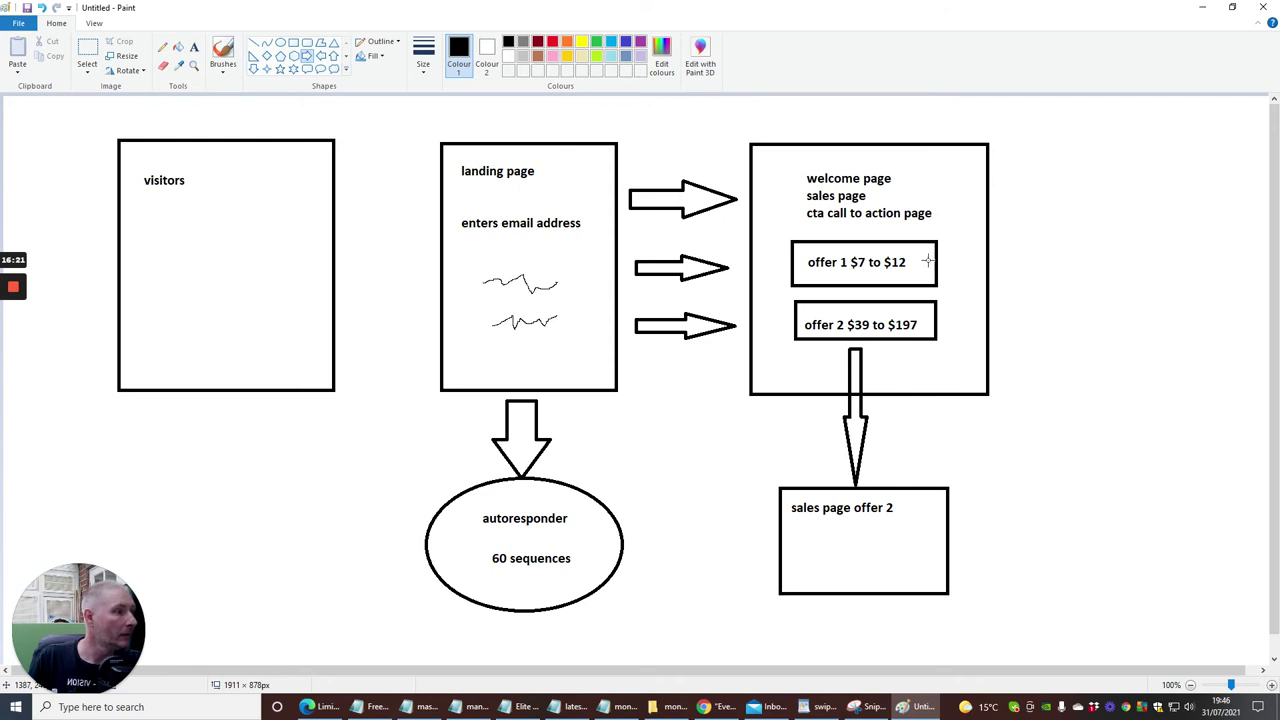
drag(928, 261, 1076, 280)
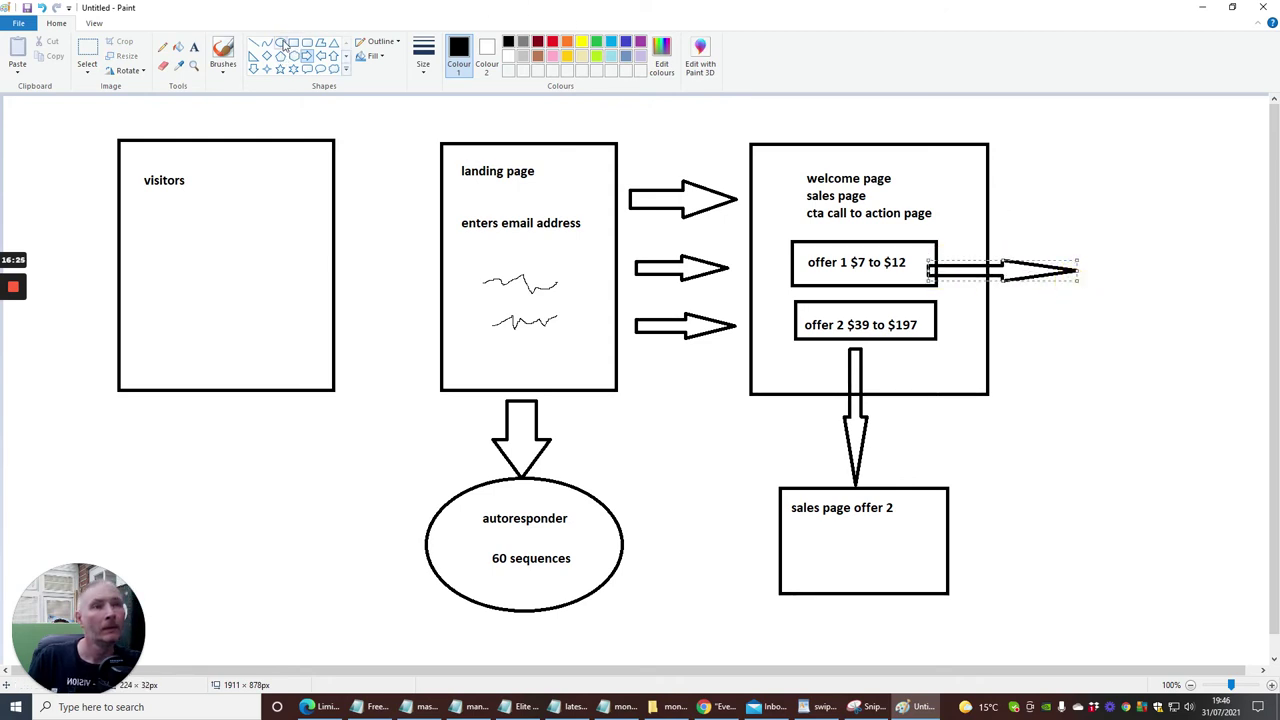
click(283, 44)
drag(1091, 230, 1235, 332)
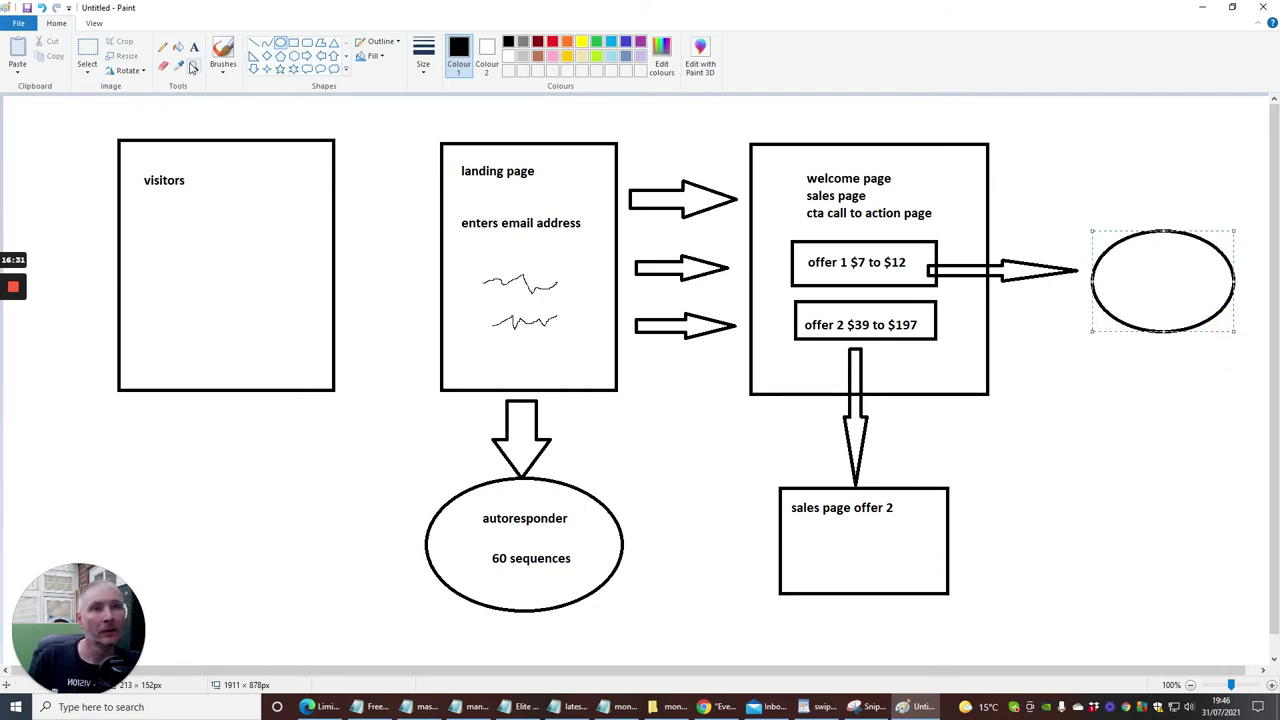
- Label the ellipse "offer one" with "sales" beneath it
click(194, 47)
click(1110, 261)
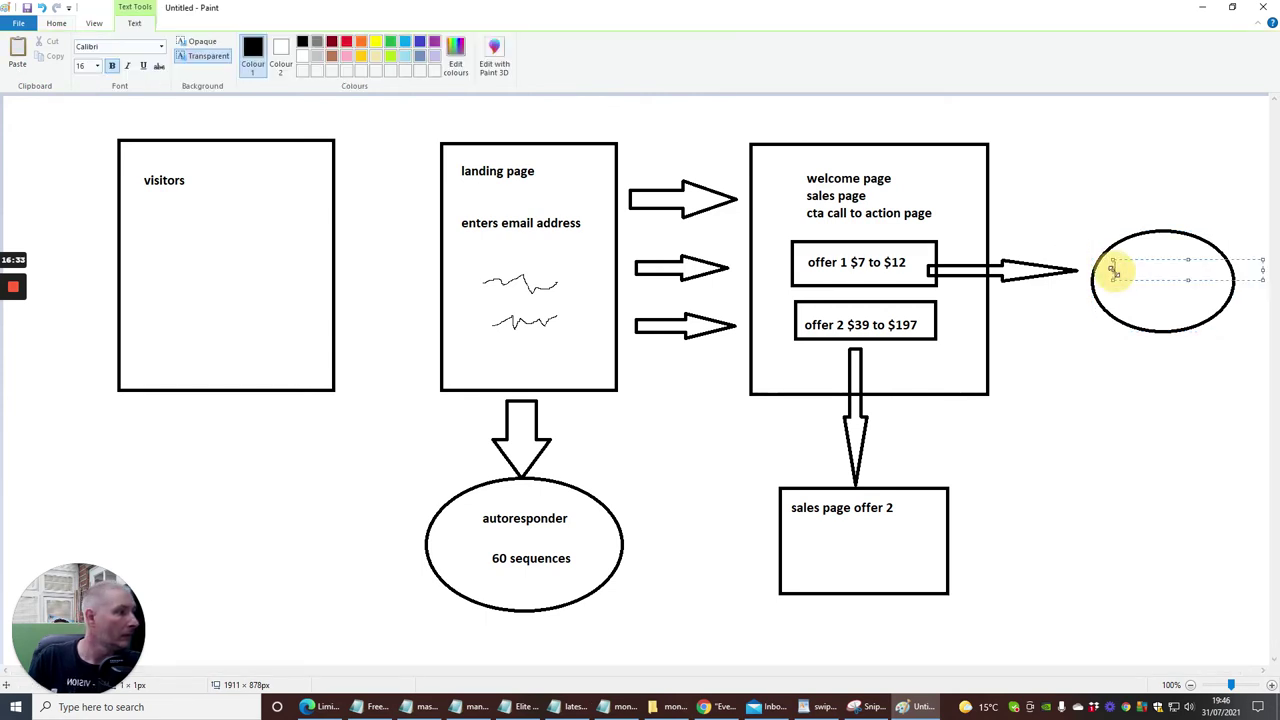
text(offer)
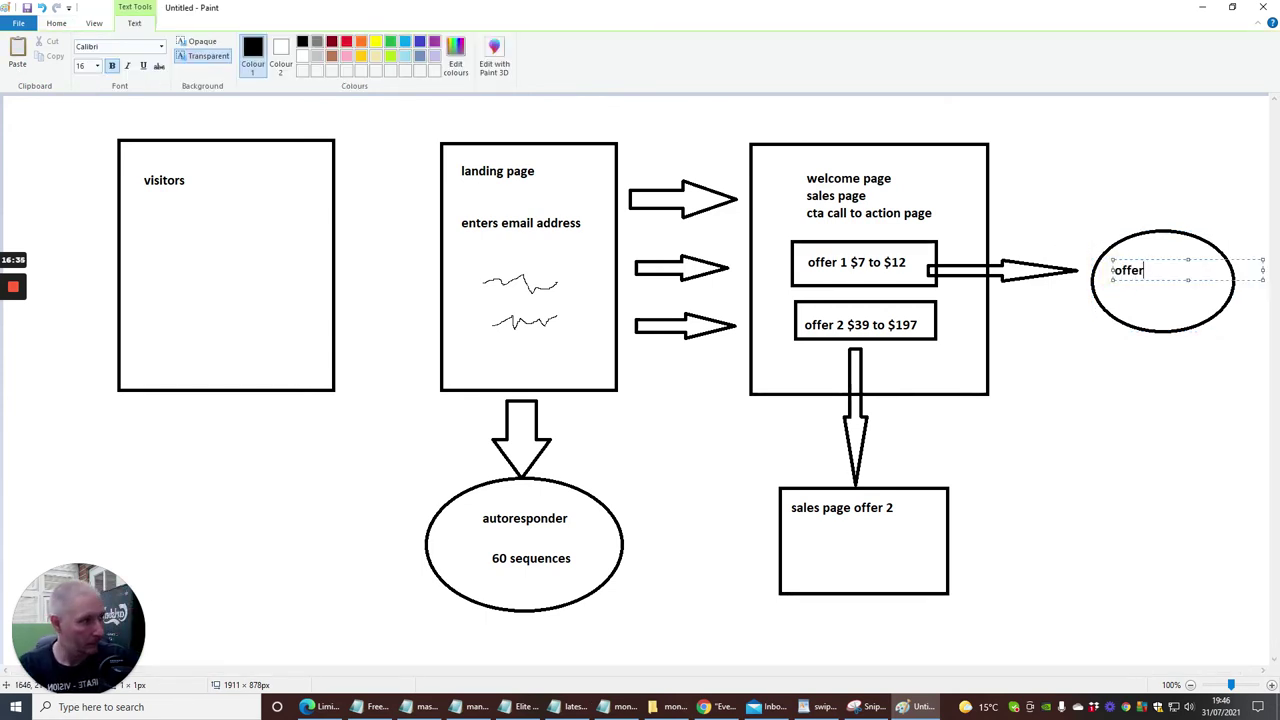
text( one)
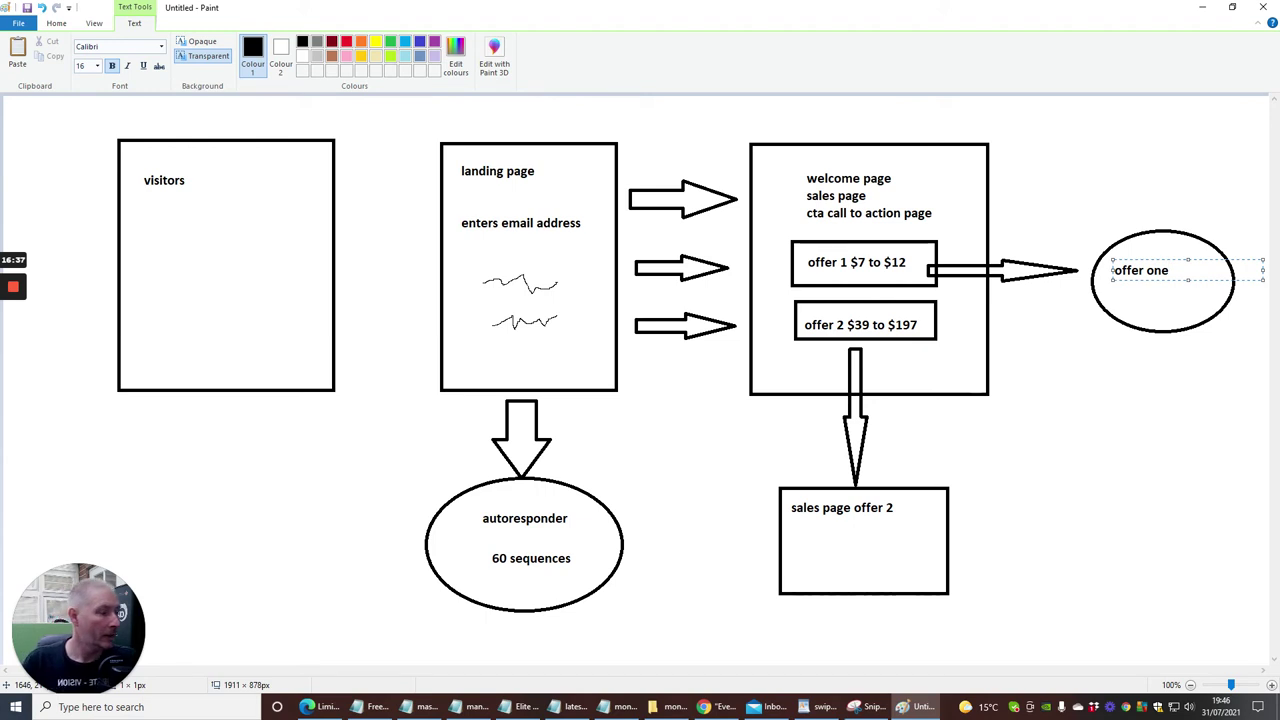
click(1061, 360)
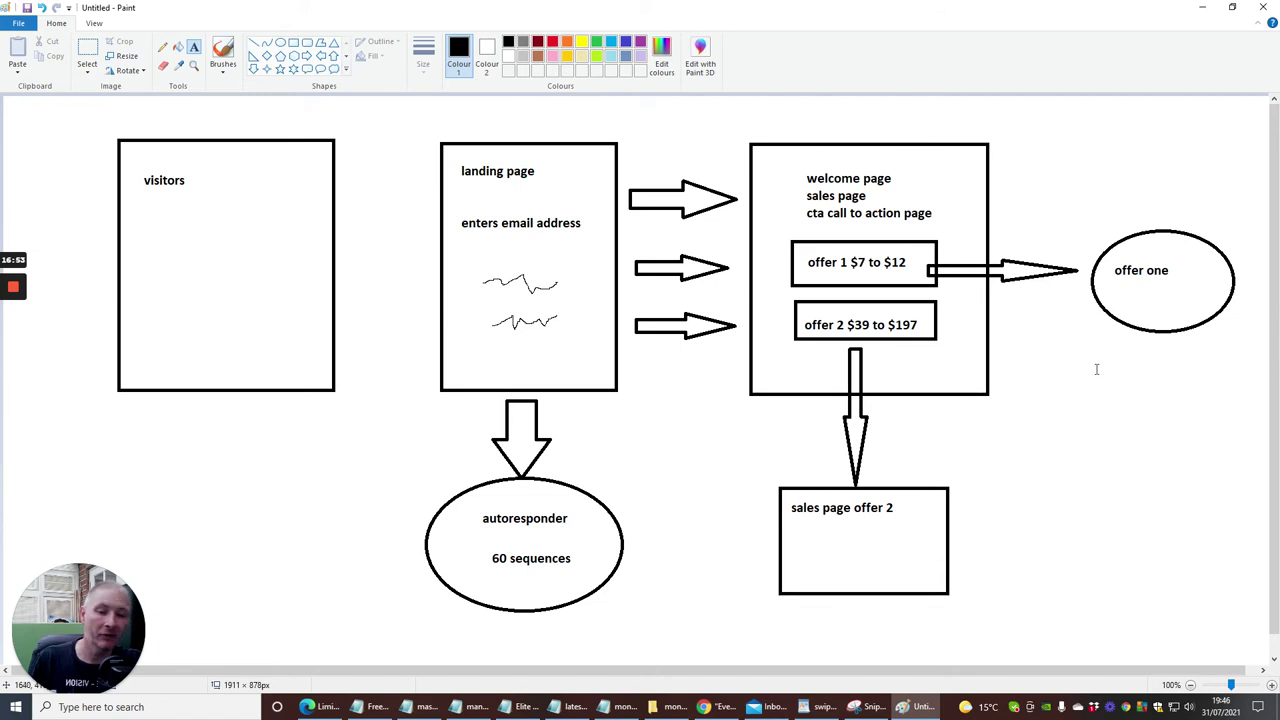
click(1134, 317)
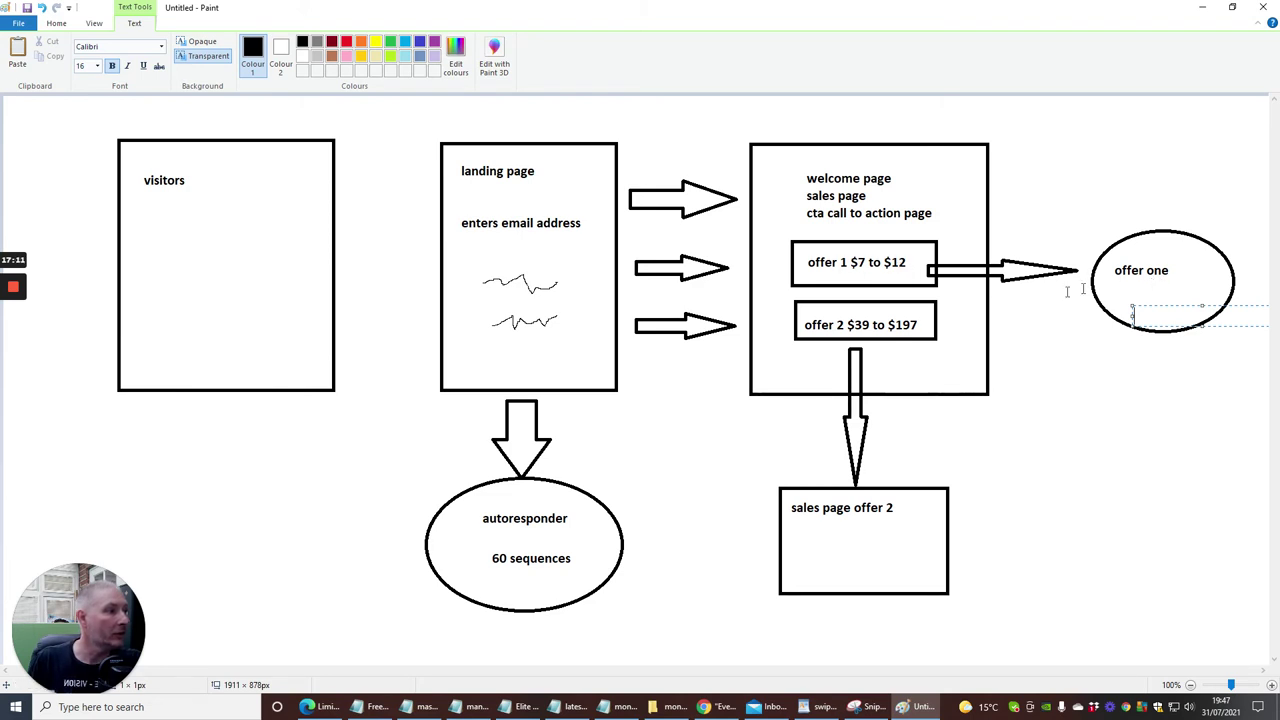
text(sales)
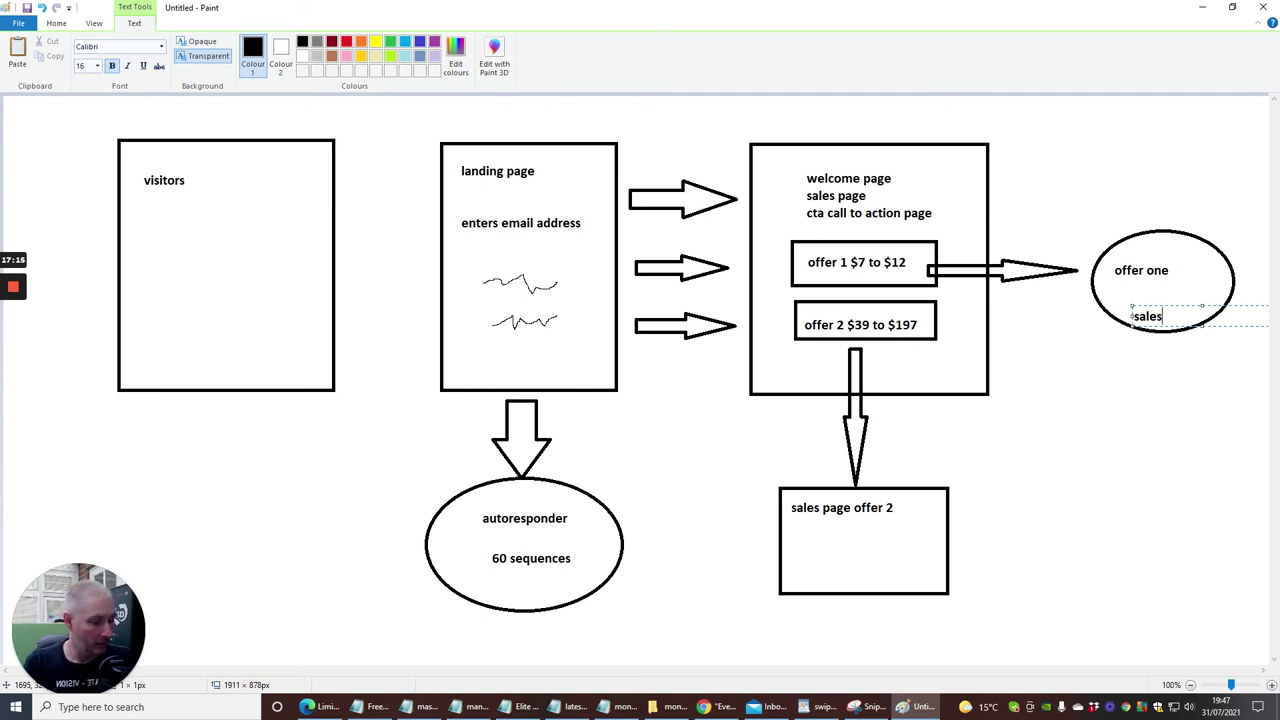
click(1137, 463)
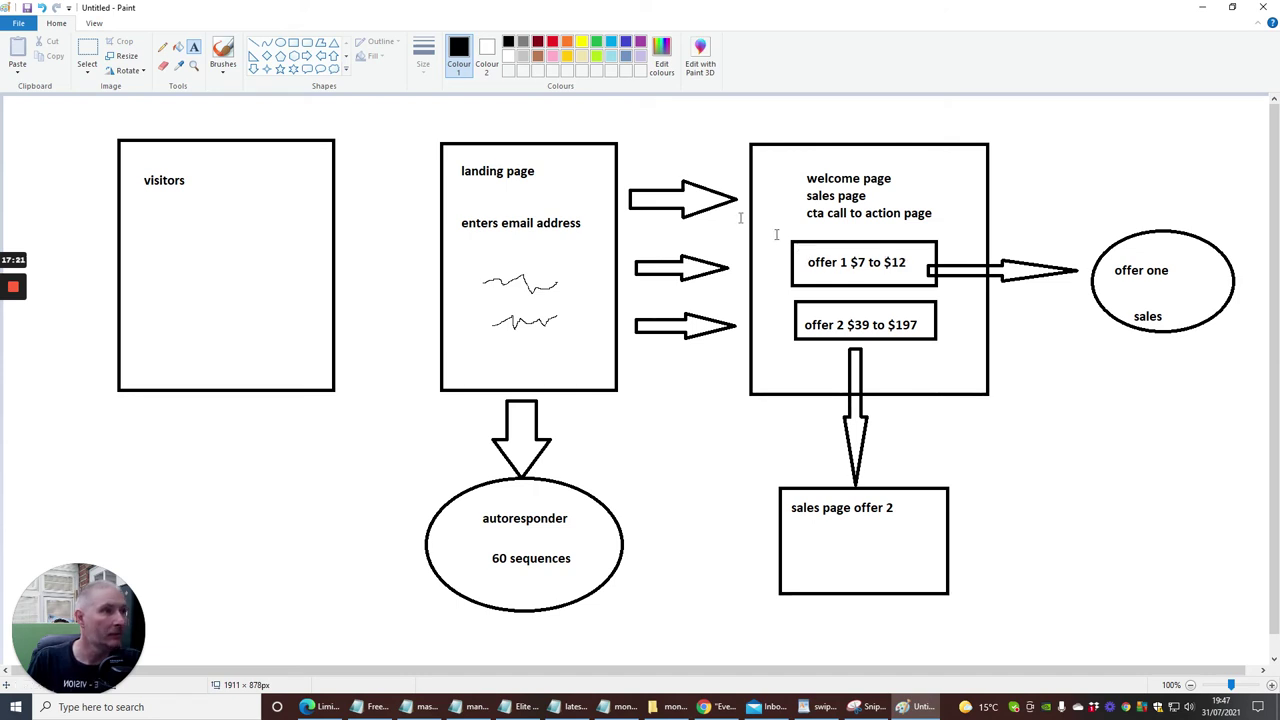
- Fill the offer 1 box, the offer one ellipse and the arrow between them with gold
click(180, 47)
click(567, 56)
click(835, 275)
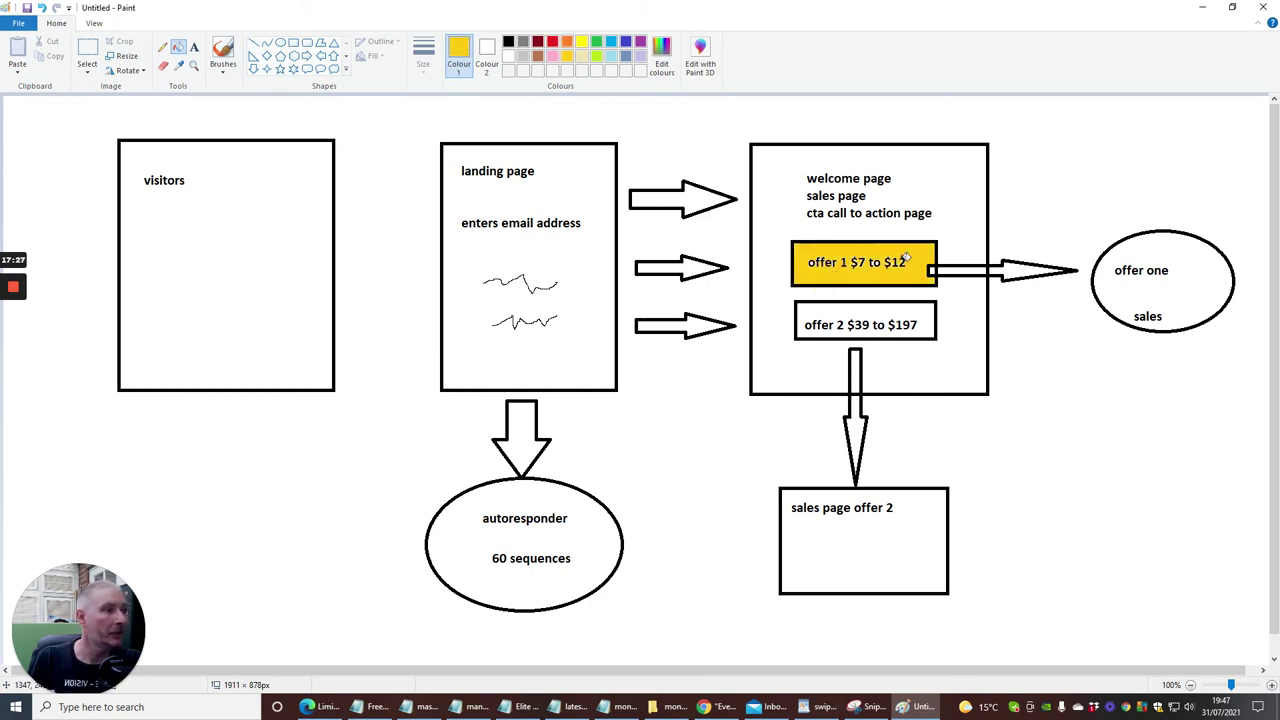
click(1137, 291)
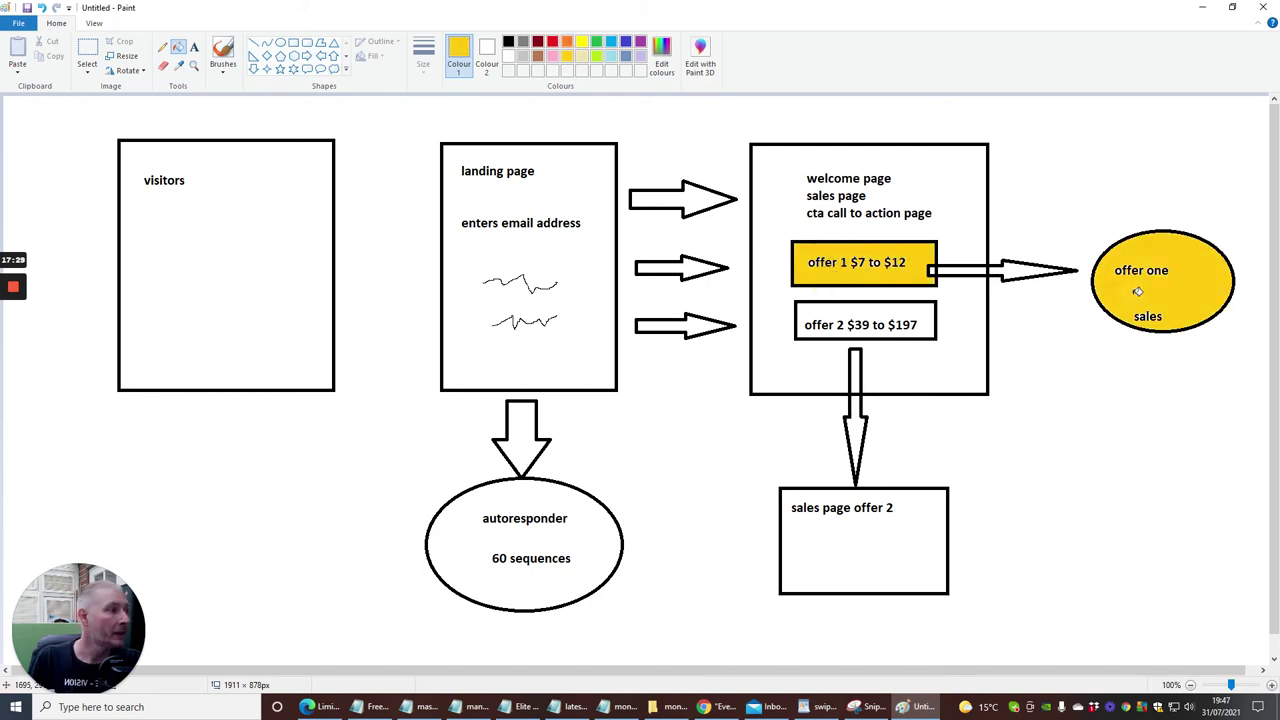
click(1035, 271)
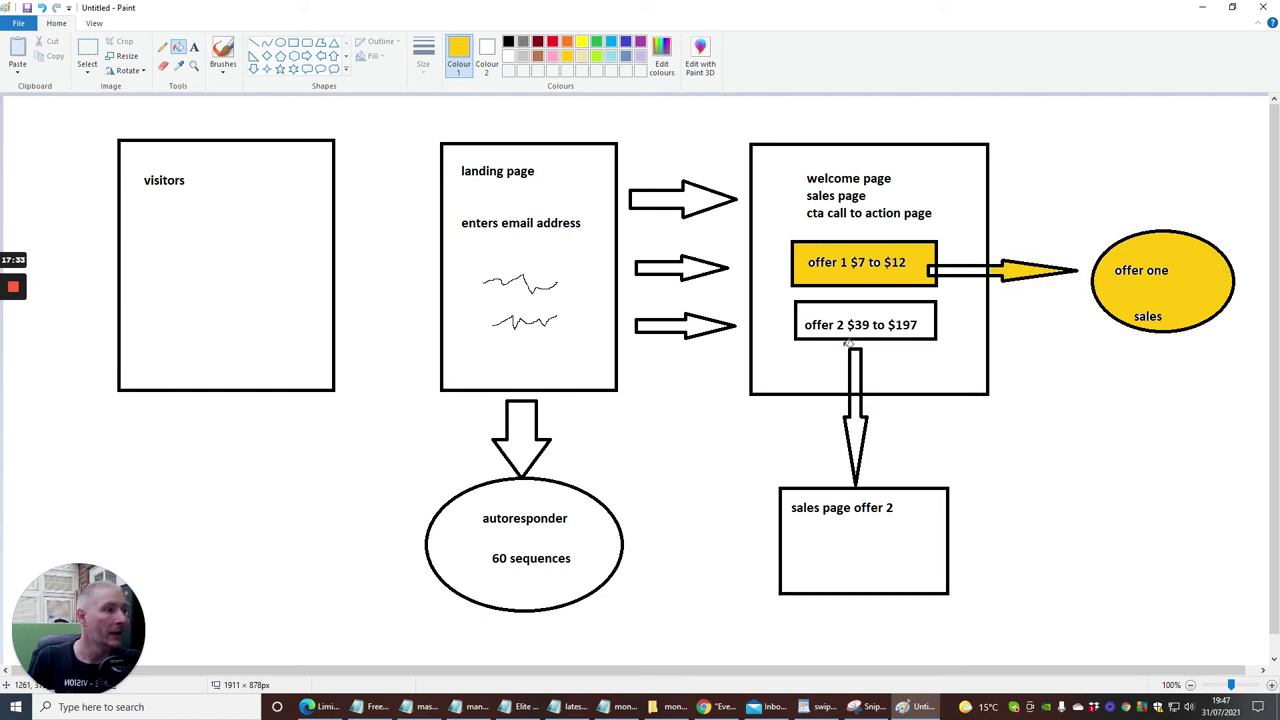
click(978, 269)
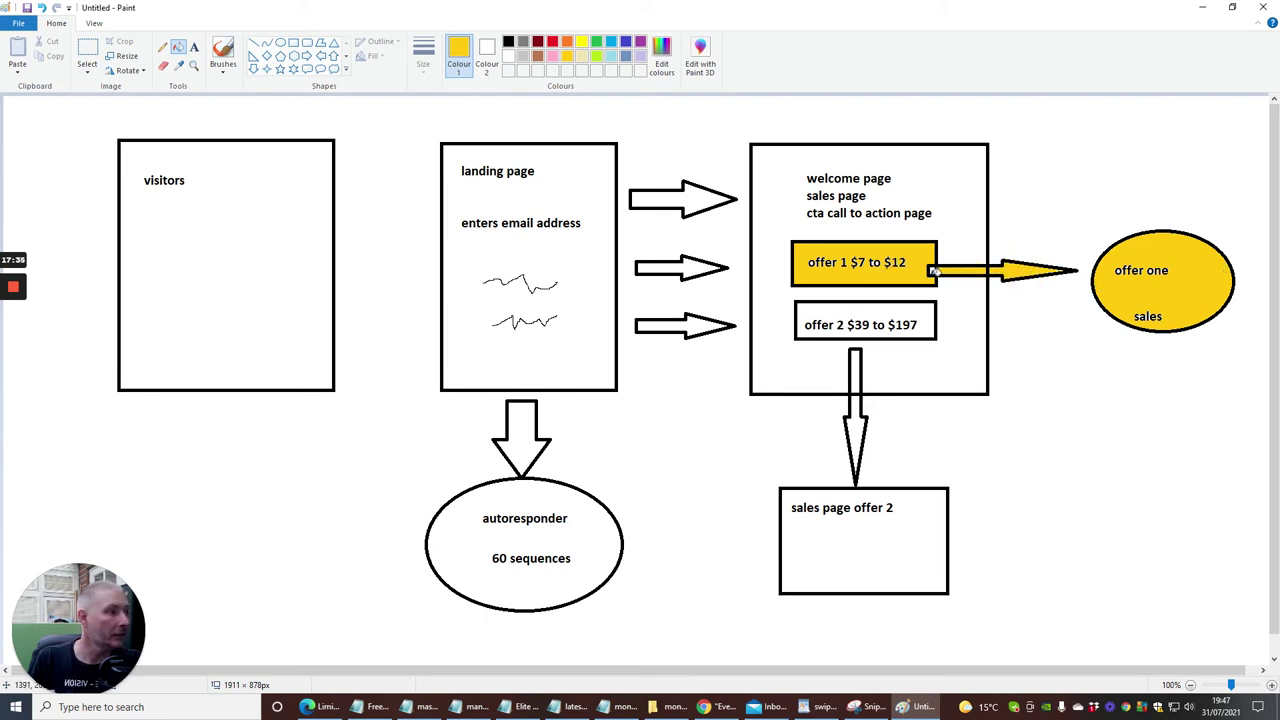
click(538, 42)
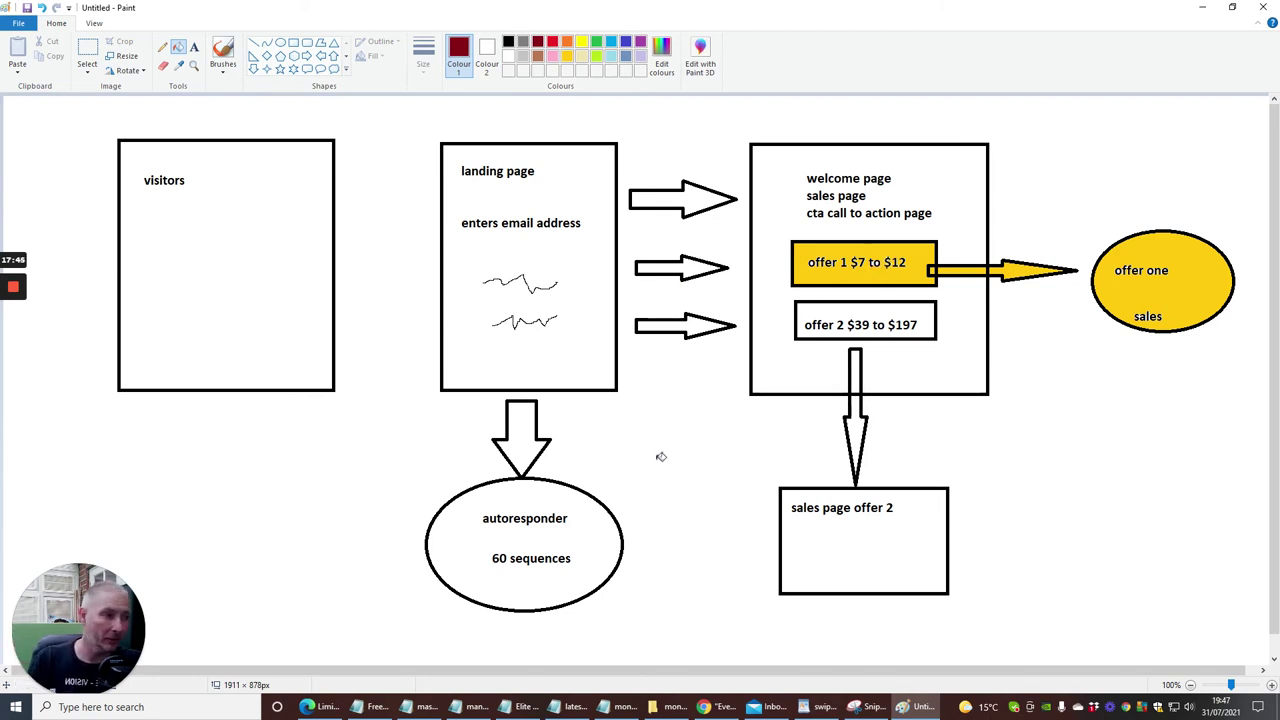
- Fill the offer 2 box dark red, then erase part of it
click(831, 316)
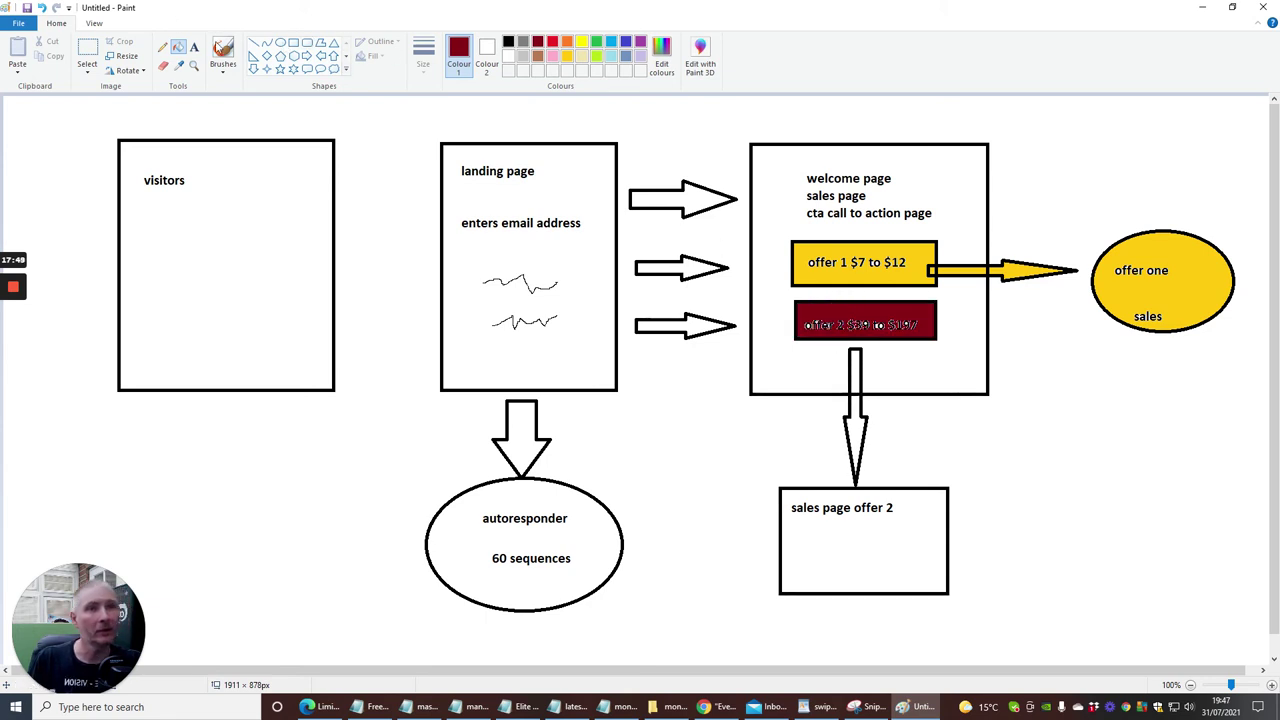
click(163, 66)
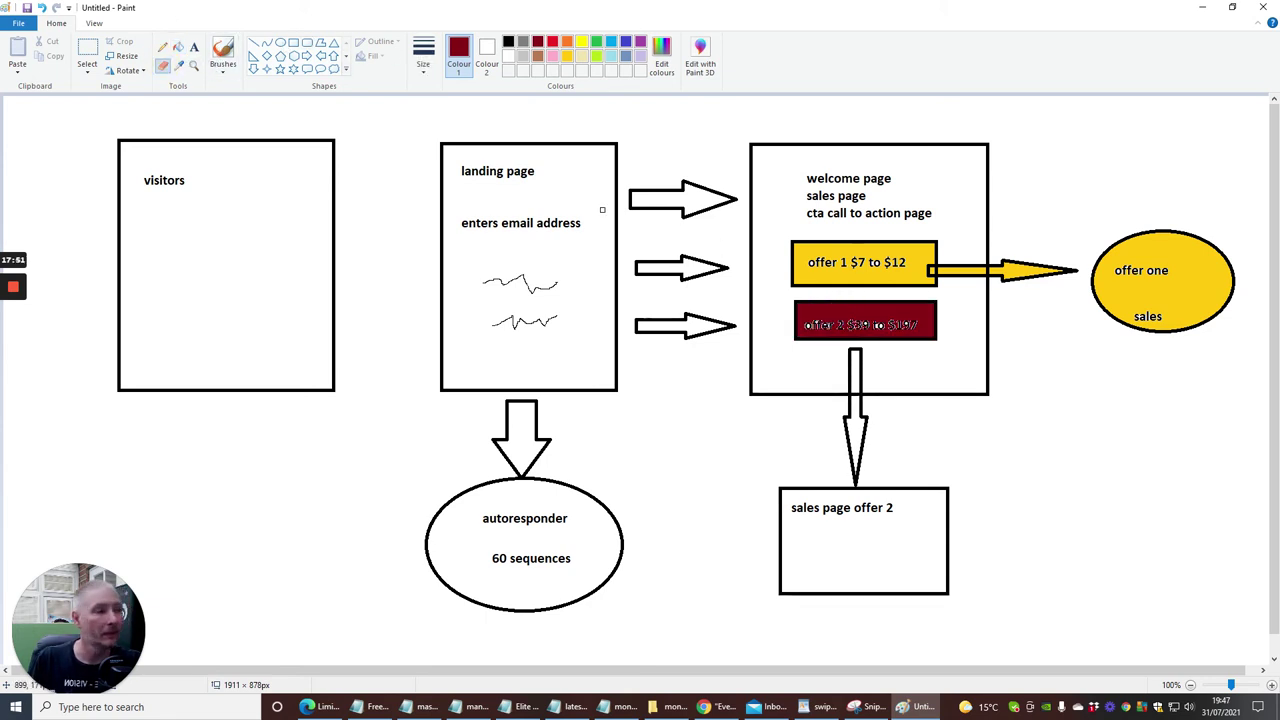
mouse_move(835, 318)
mouse_down()
mouse_move(843, 330)
mouse_move(830, 323)
mouse_up()
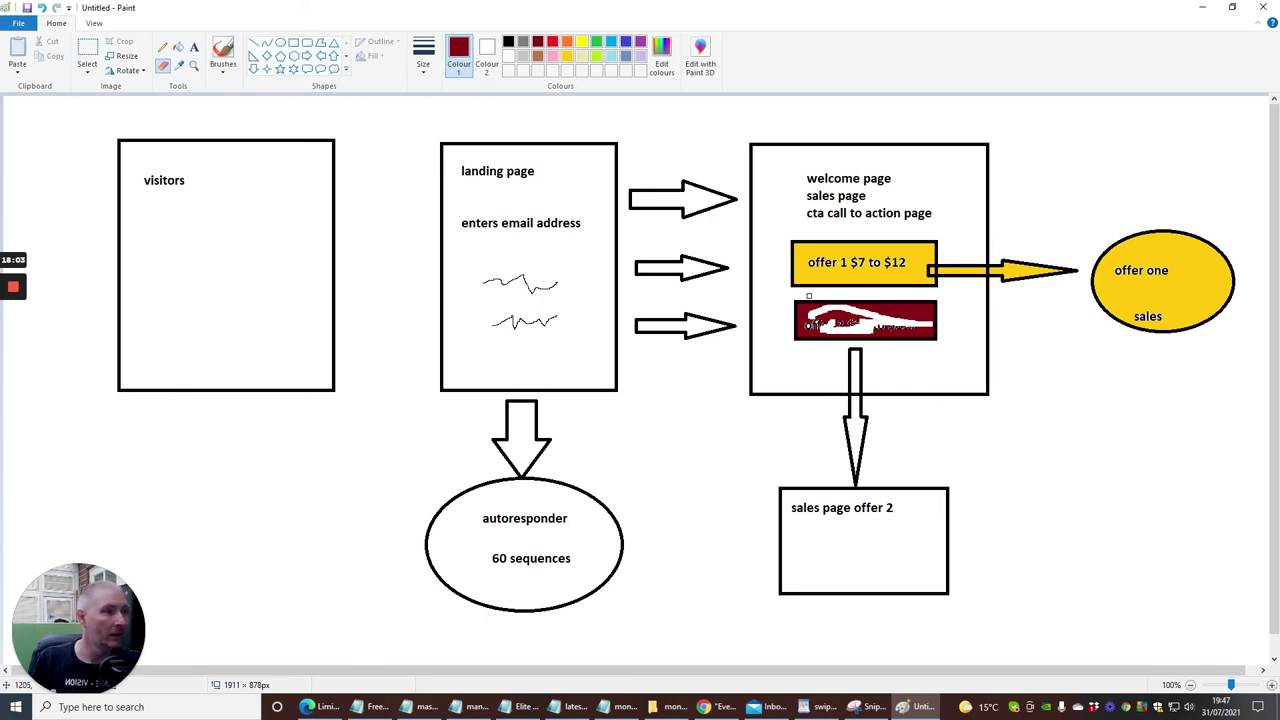
- Refill the offer 2 box yellow and start a text box over it
click(582, 42)
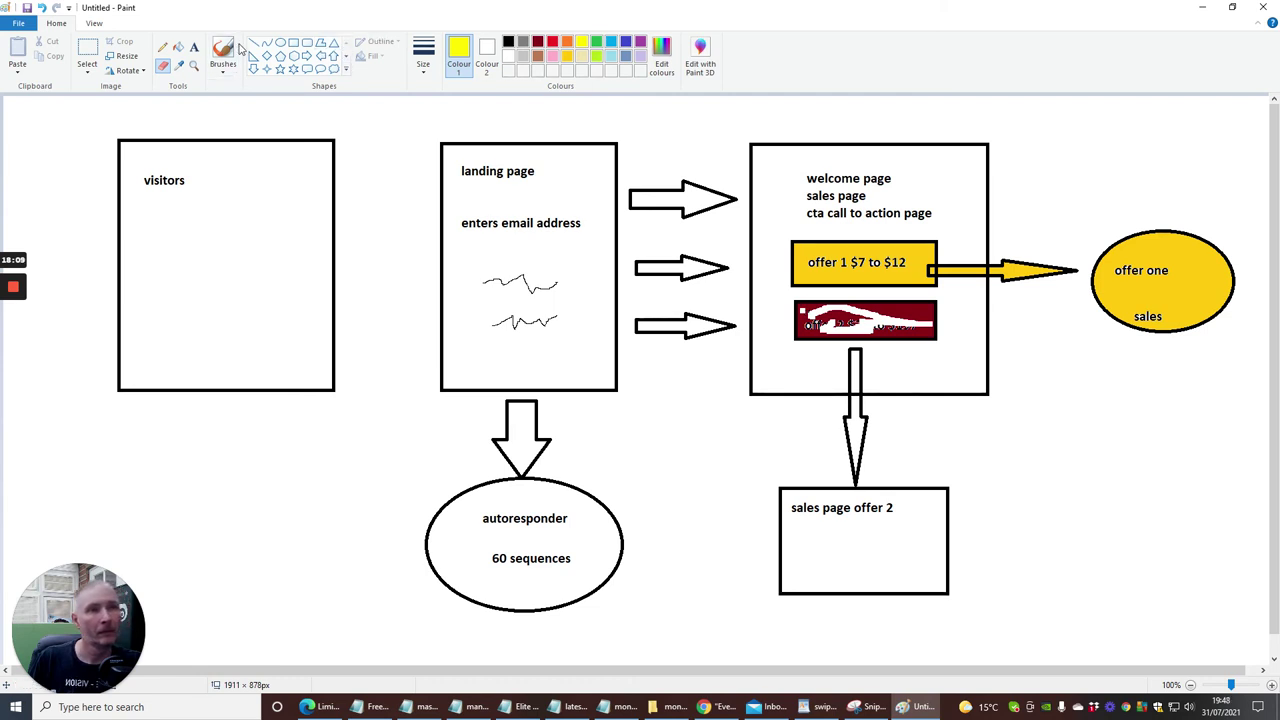
click(178, 47)
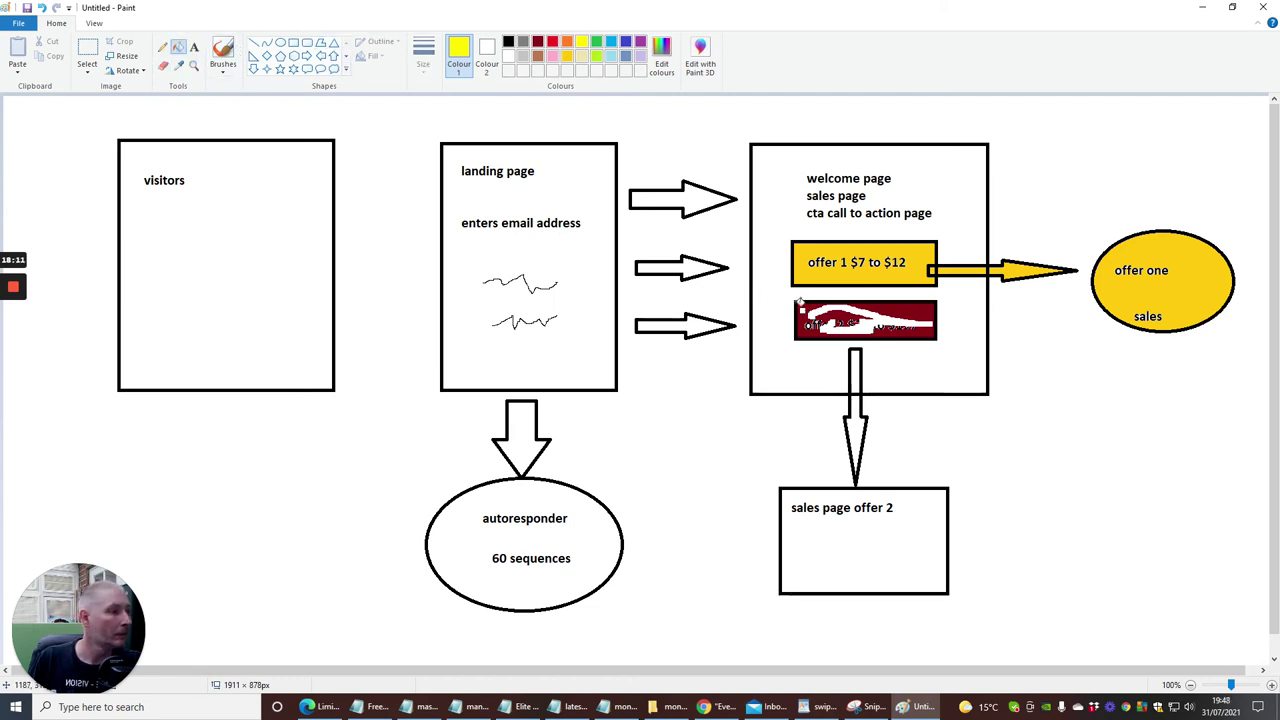
click(805, 310)
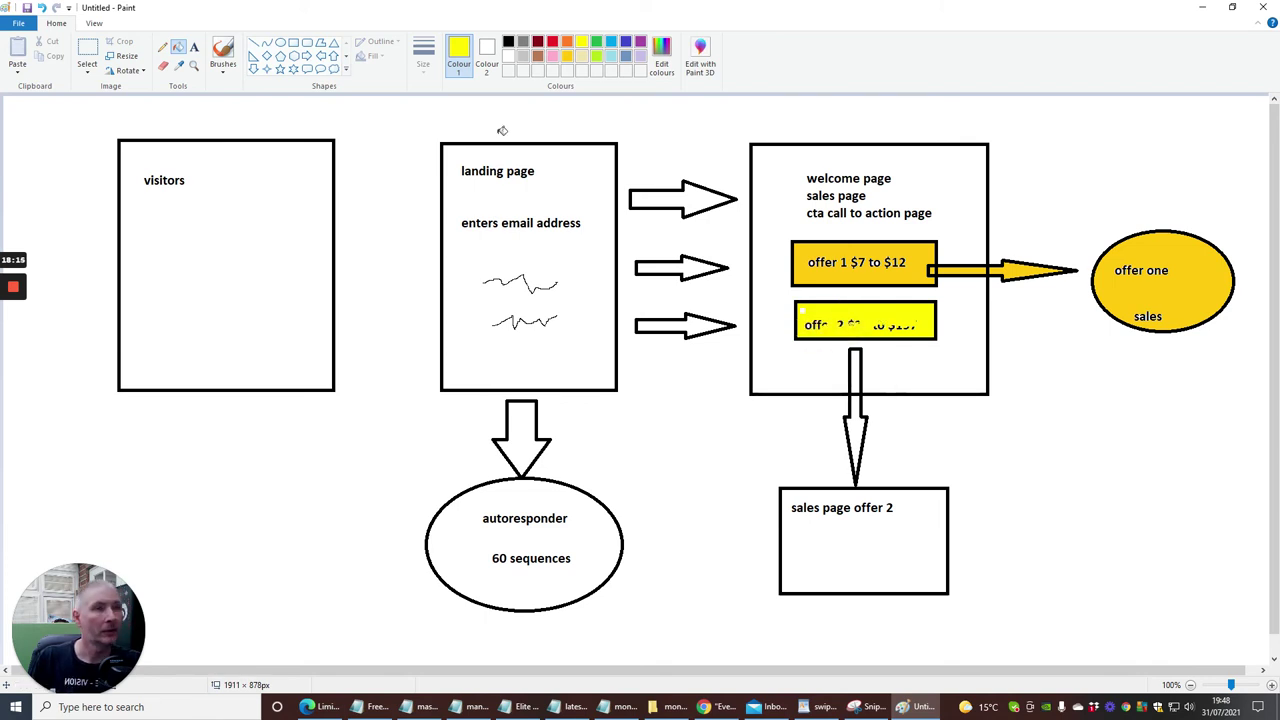
click(194, 47)
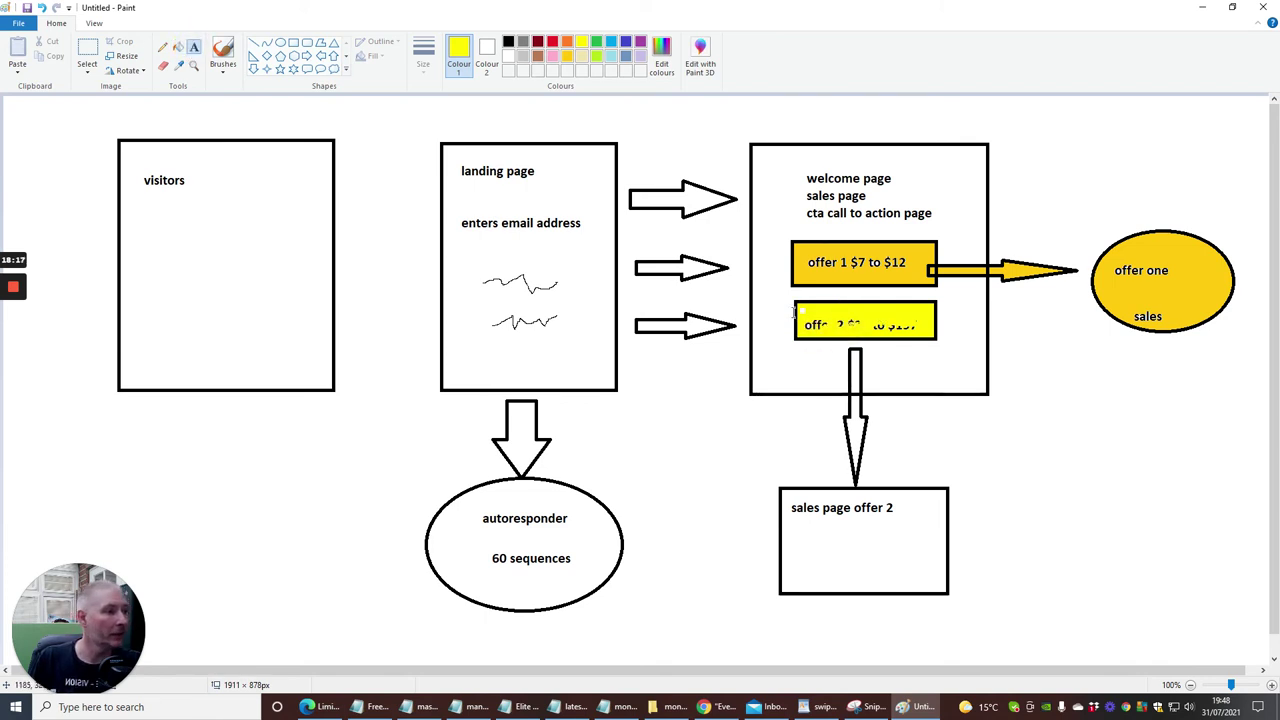
drag(795, 312, 942, 337)
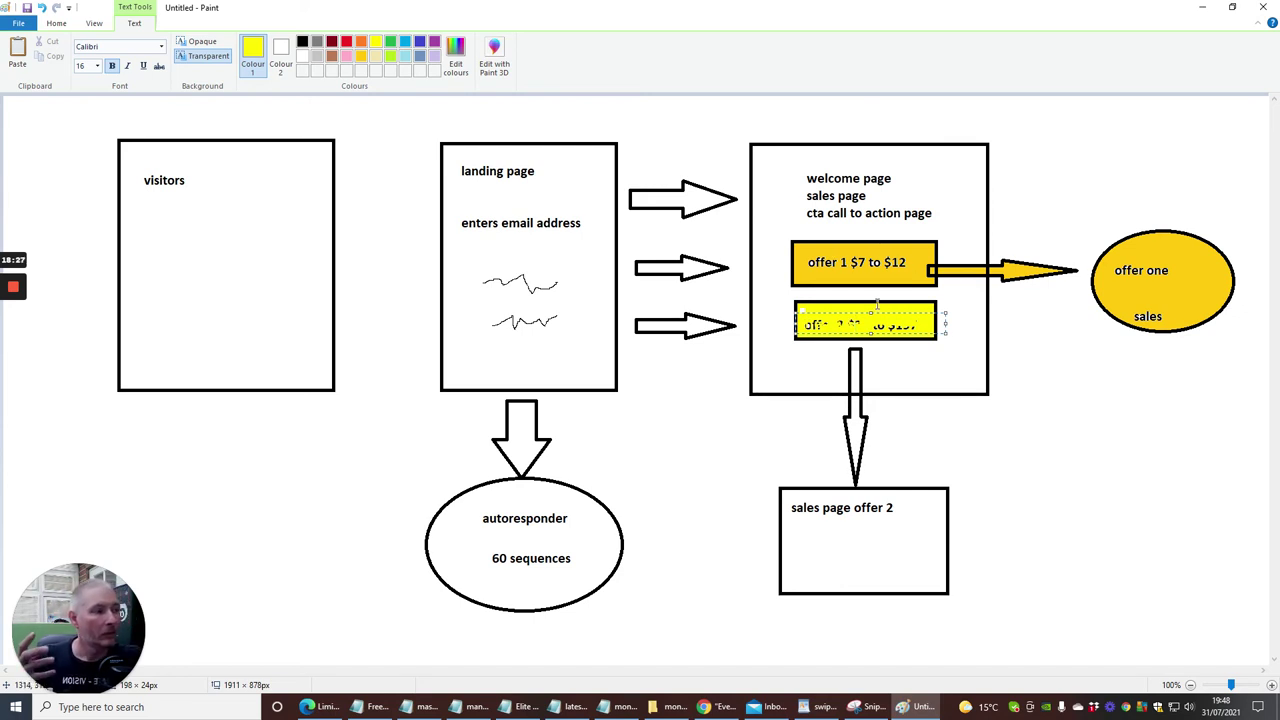
click(955, 358)
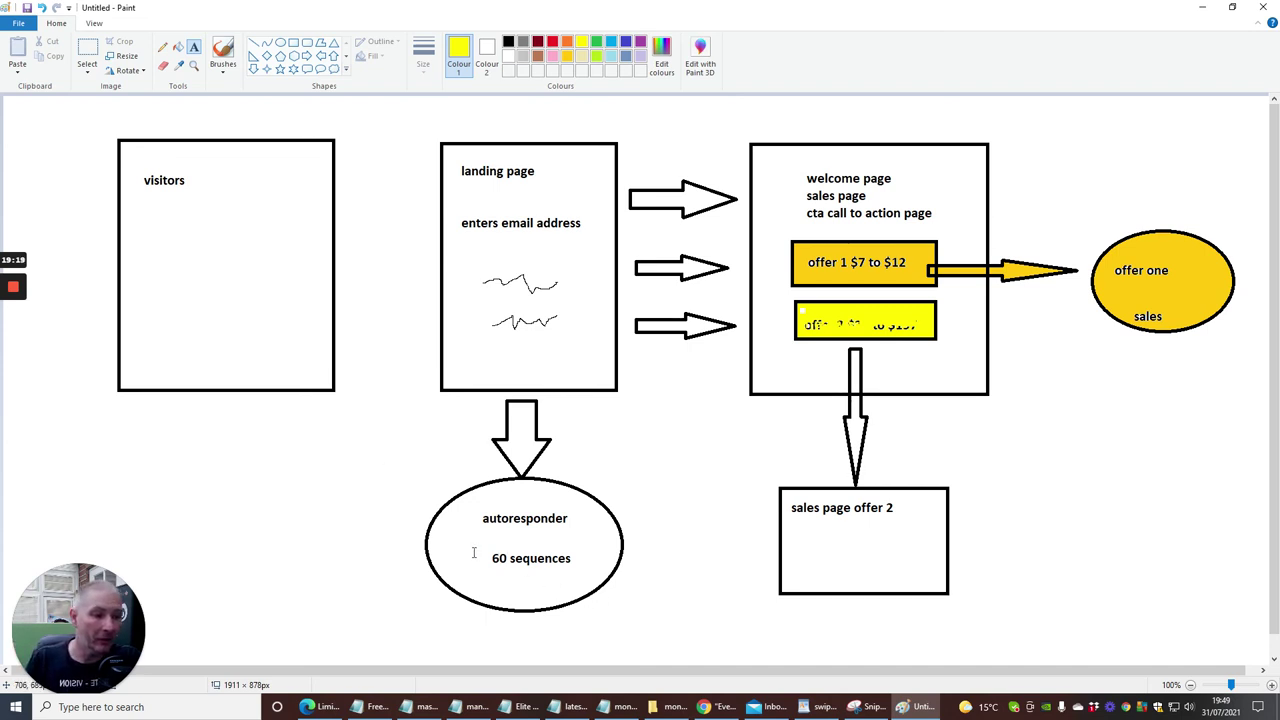
drag(482, 558, 580, 562)
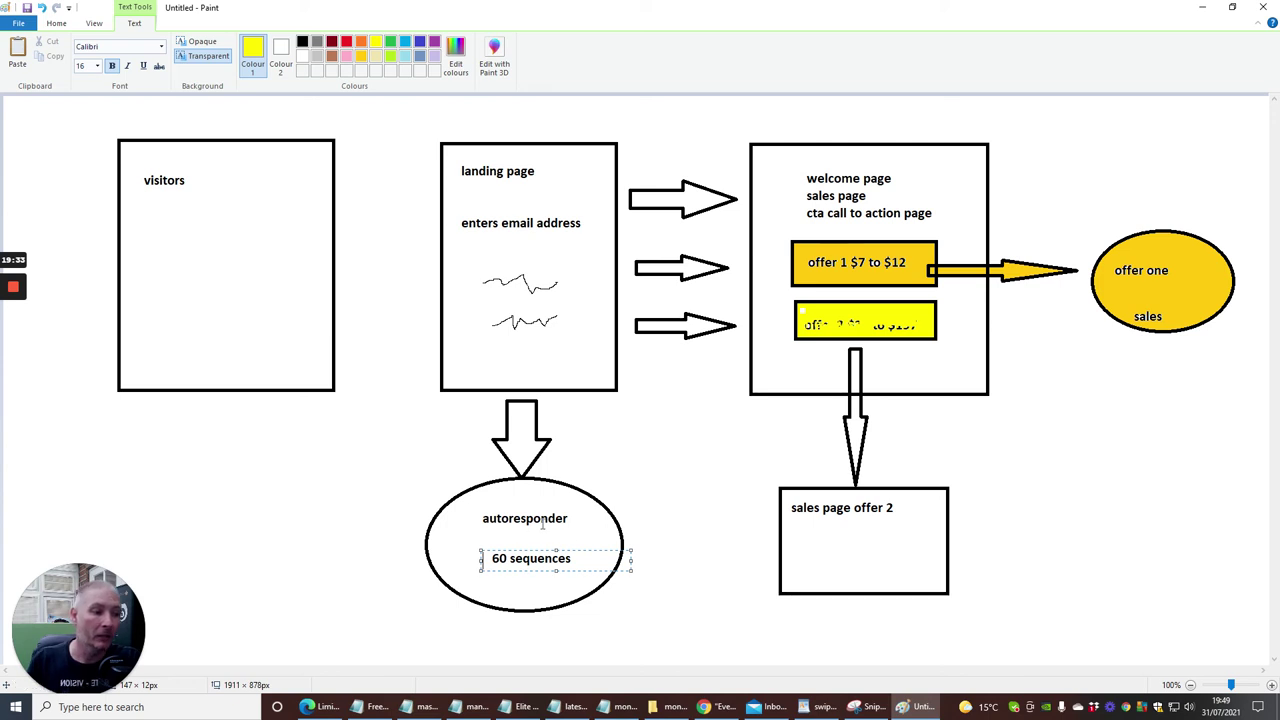
click(715, 502)
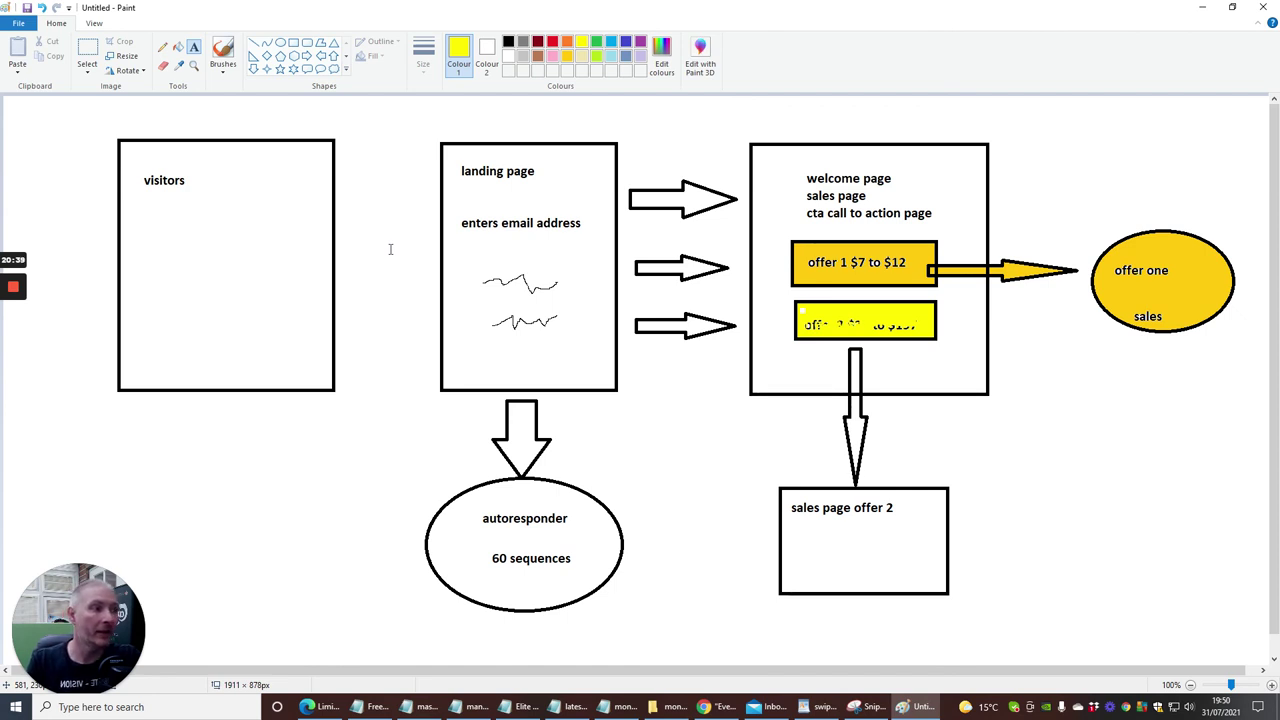
- Add a black "offer 2 $39 to $197" label inside the yellow offer 2 box
click(850, 318)
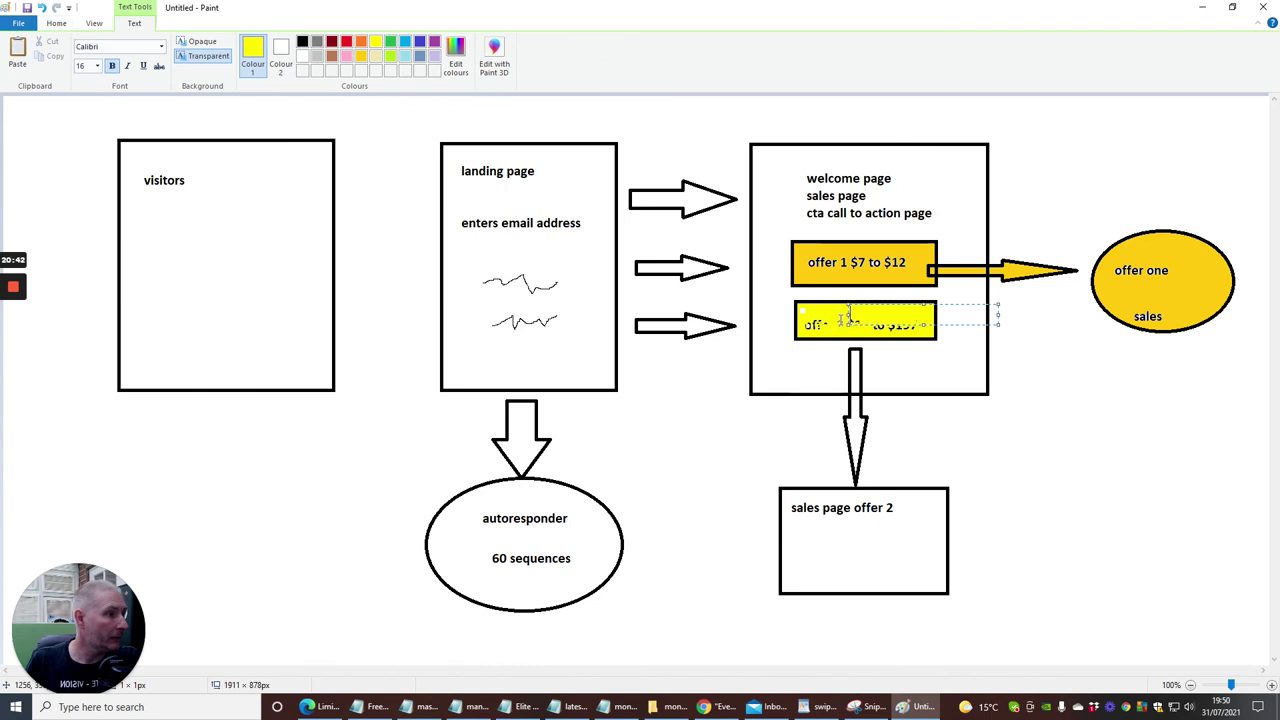
click(302, 41)
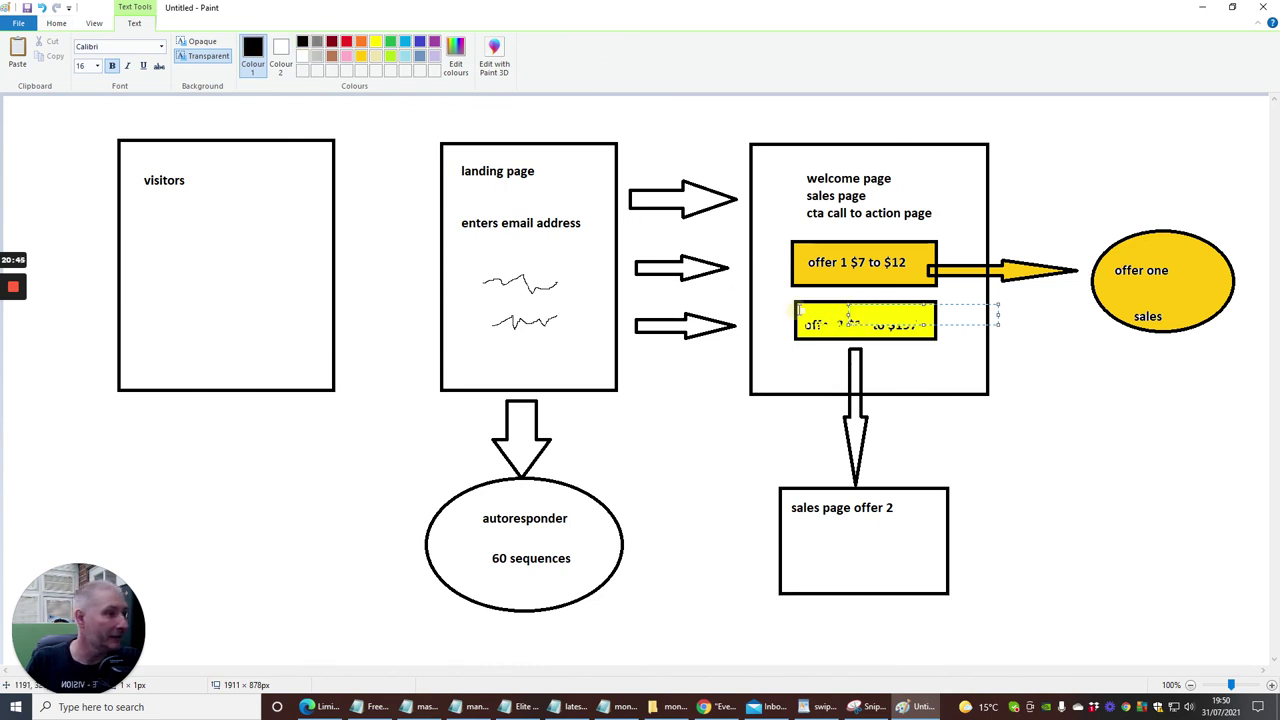
drag(897, 338, 799, 318)
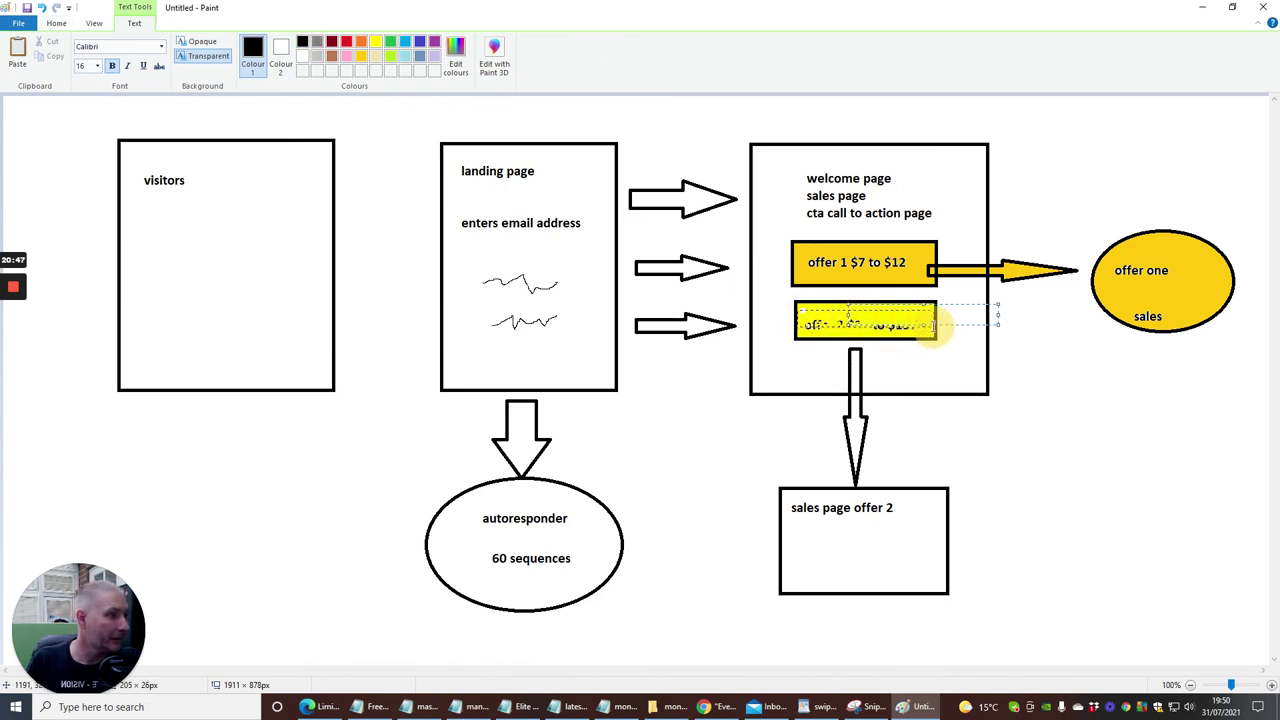
drag(938, 306, 885, 307)
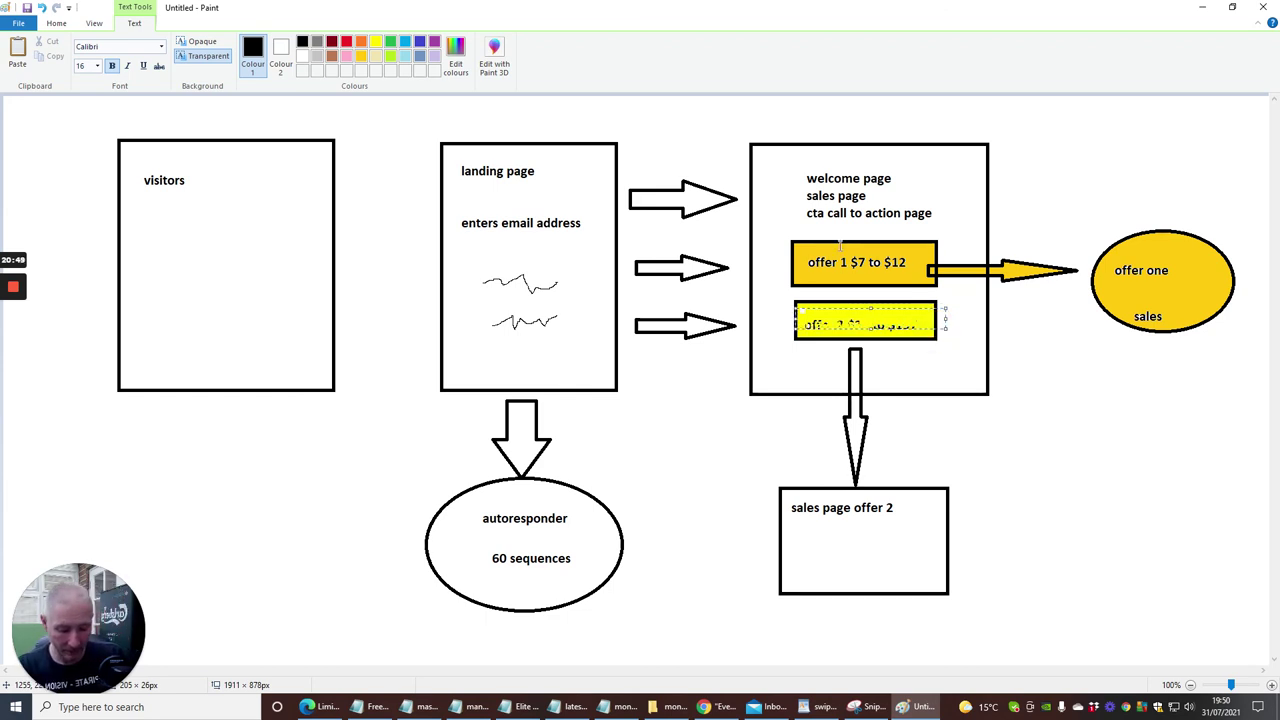
click(799, 319)
text(offer 2)
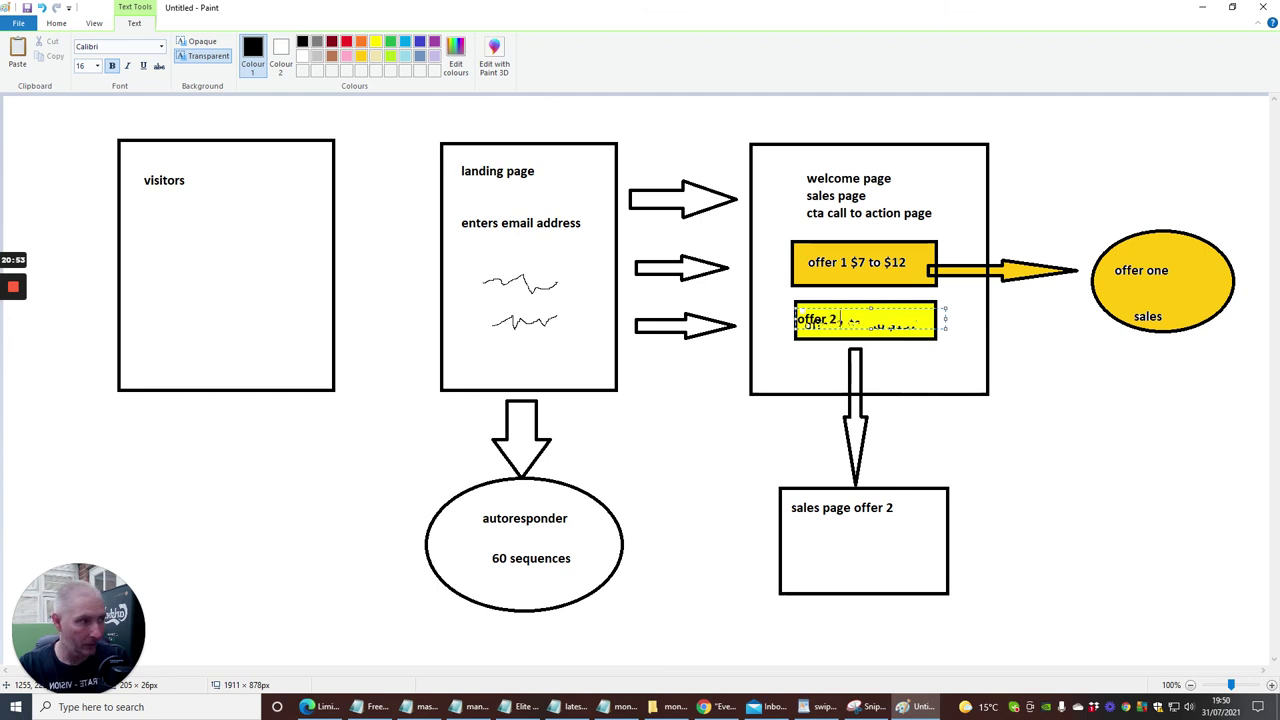
text( 3)
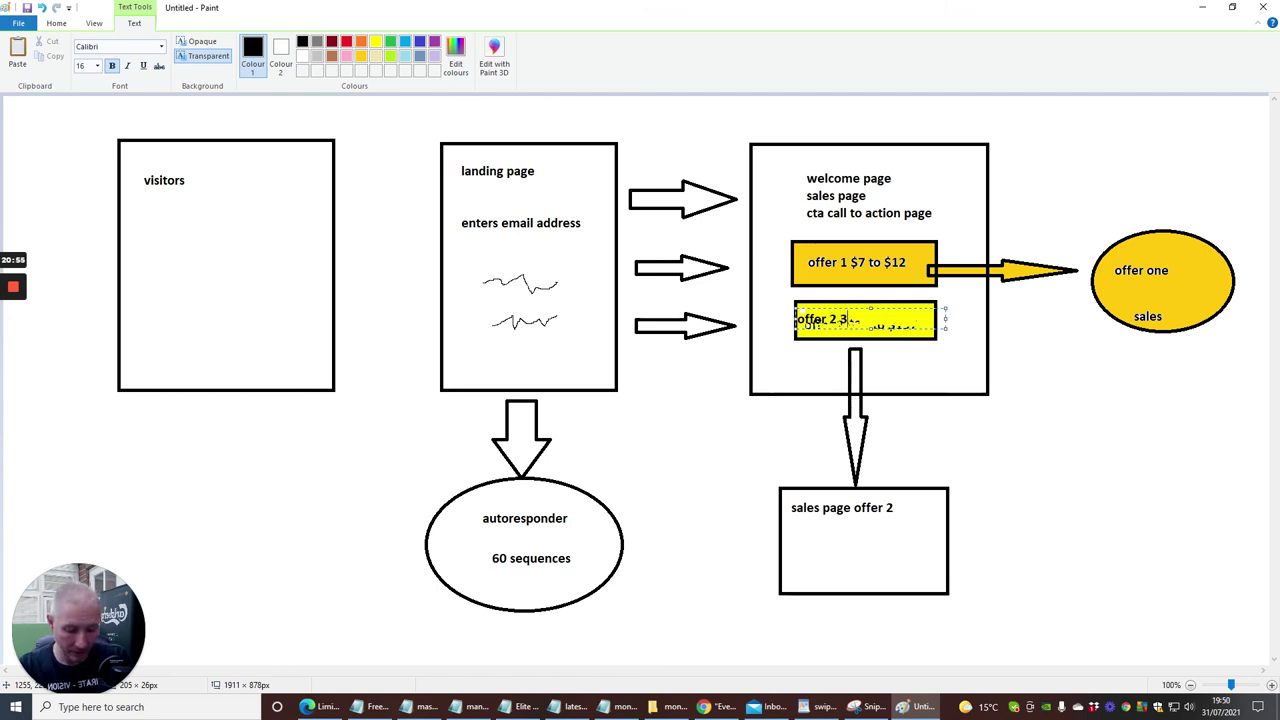
key(BackSpace)
text($3)
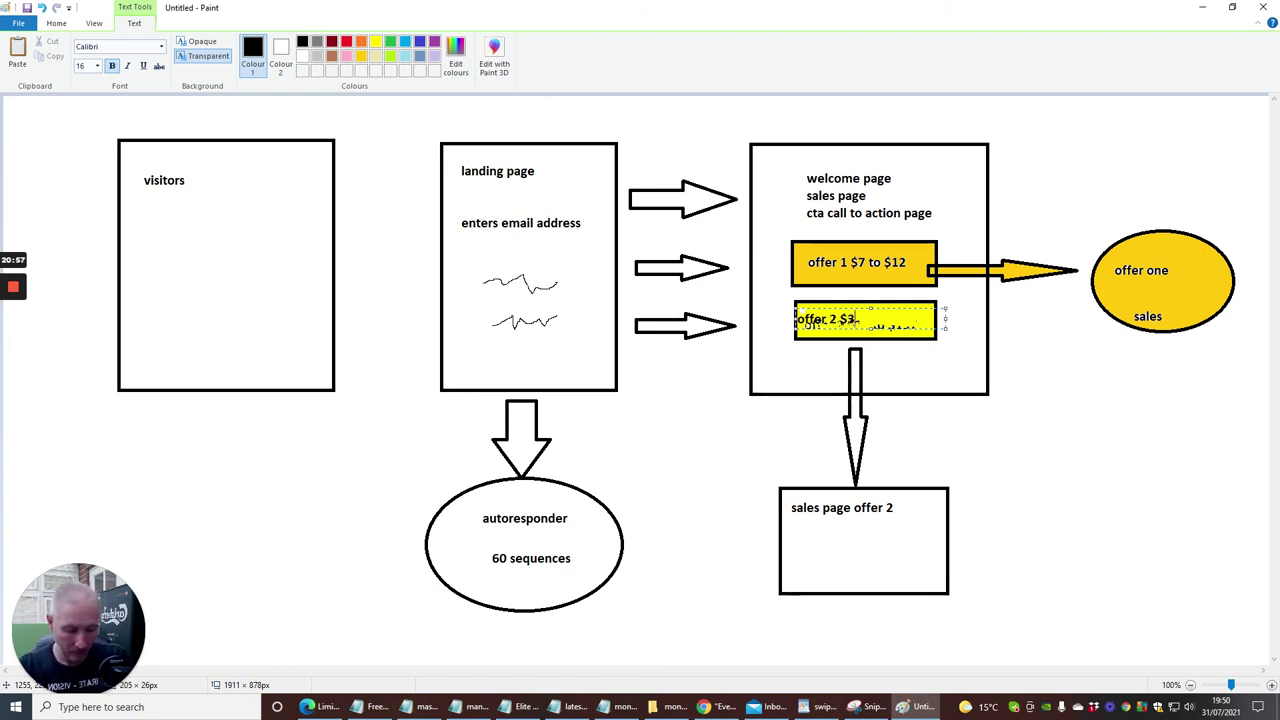
text(9 to)
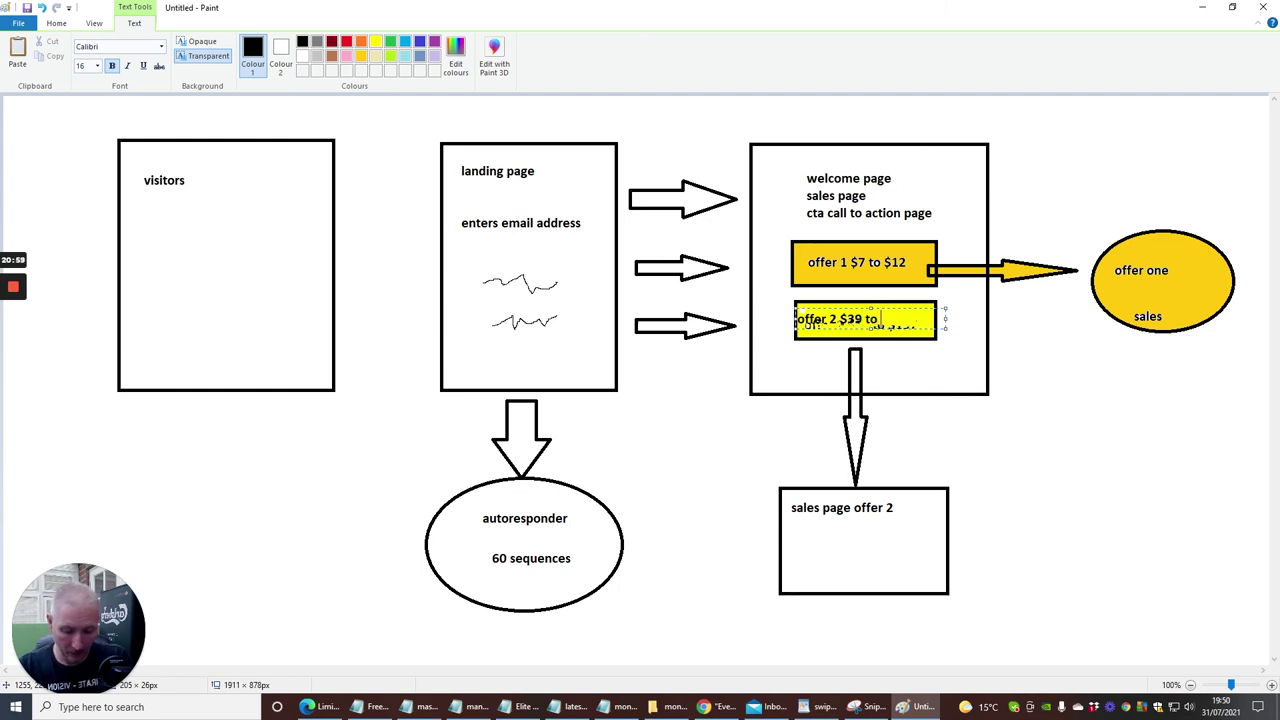
text( $197)
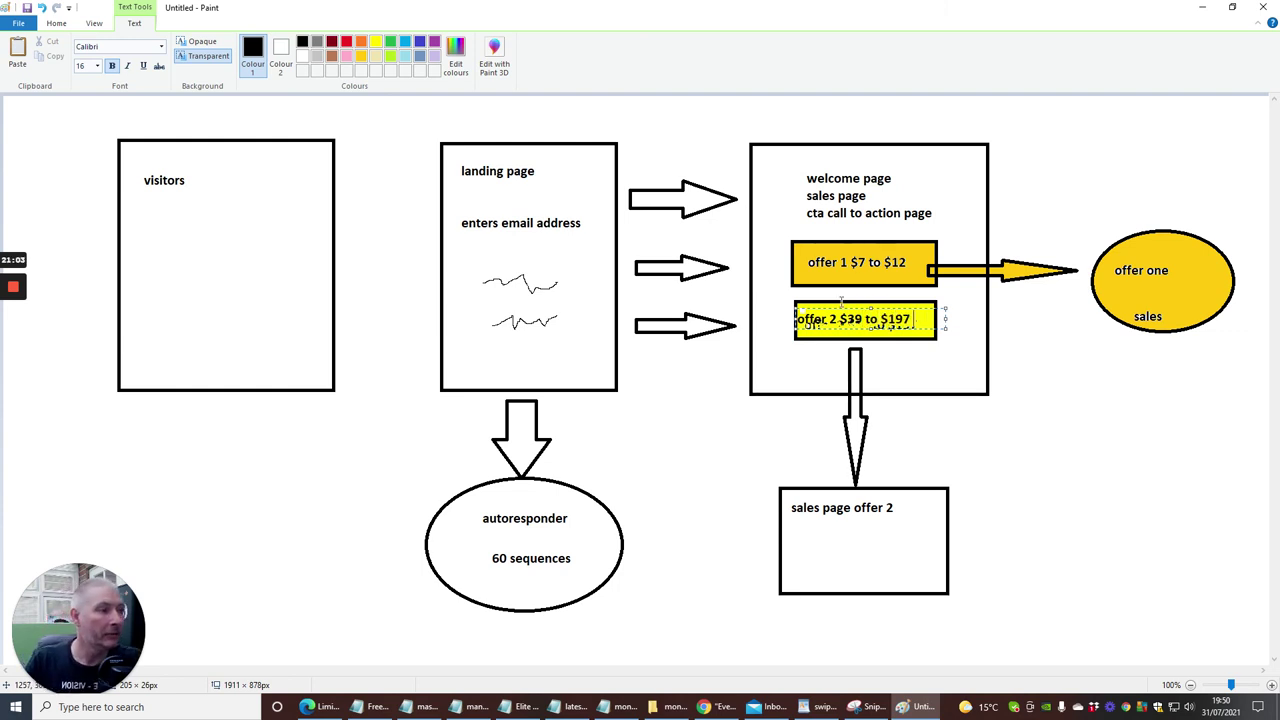
click(1052, 376)
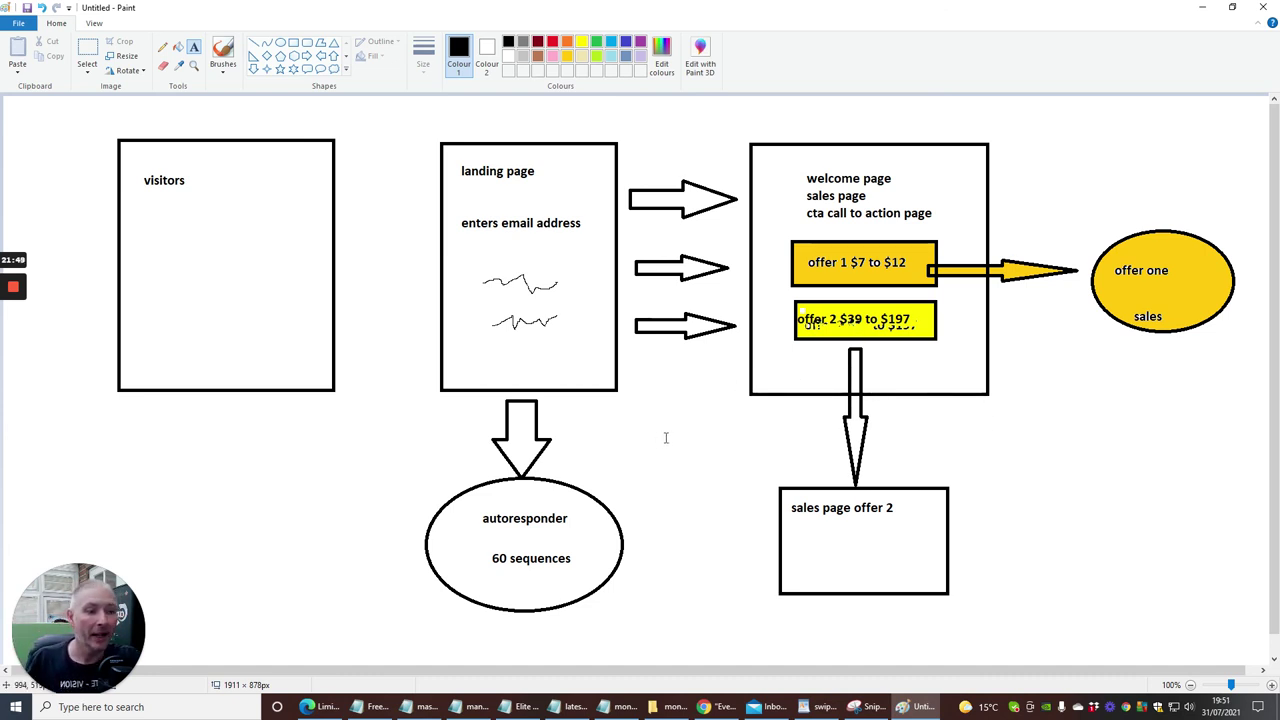
mouse_move(15, 290)
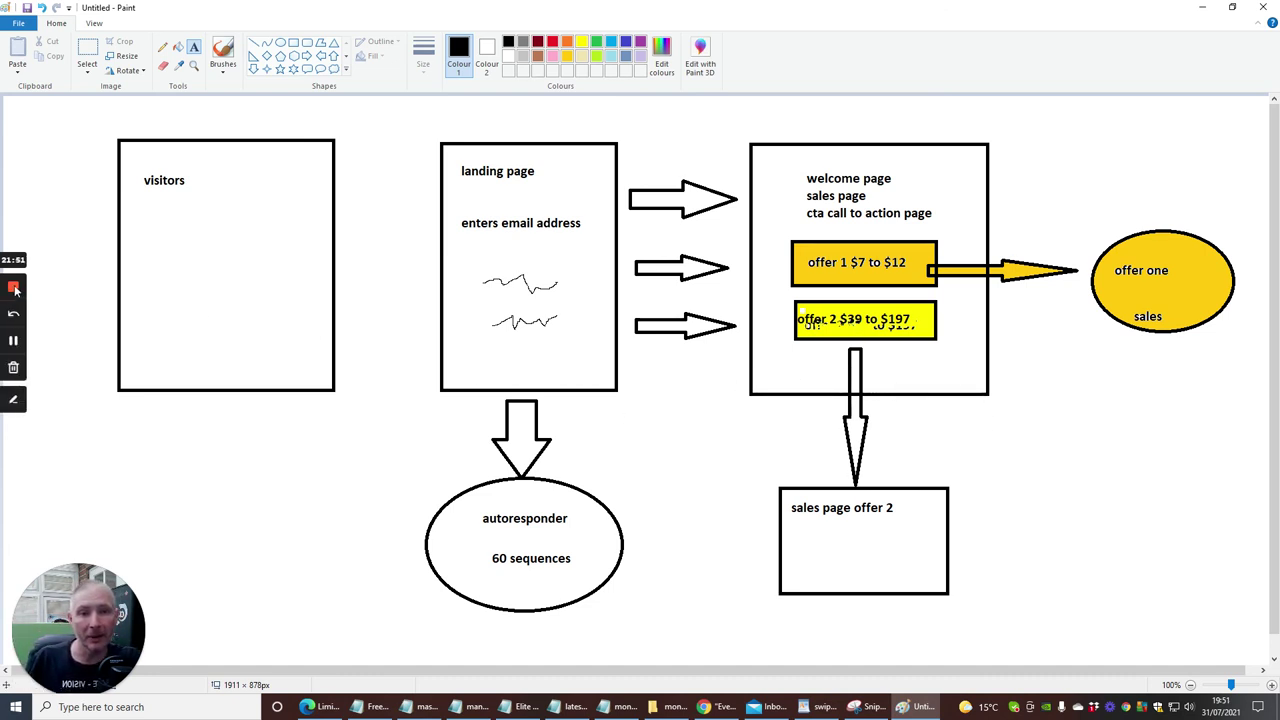